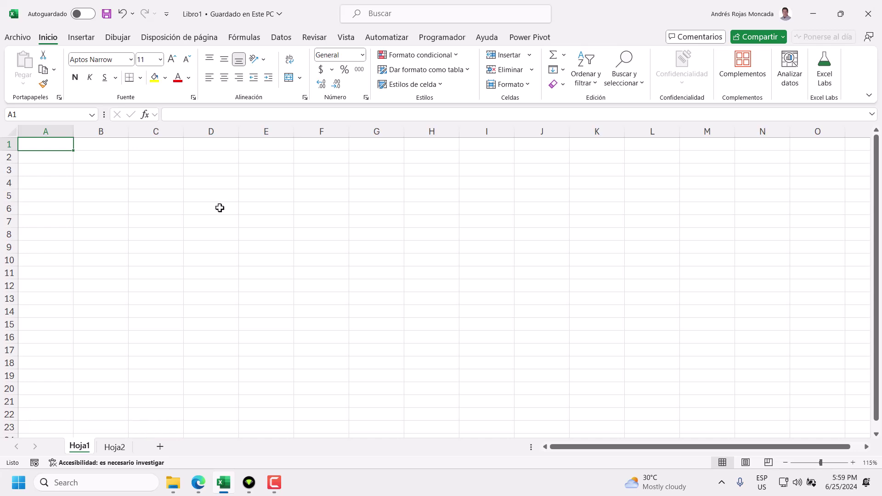
# - Switch from the blank Excel workbook to the GS1 specification PDF in Edge
pyautogui.click(198, 482)
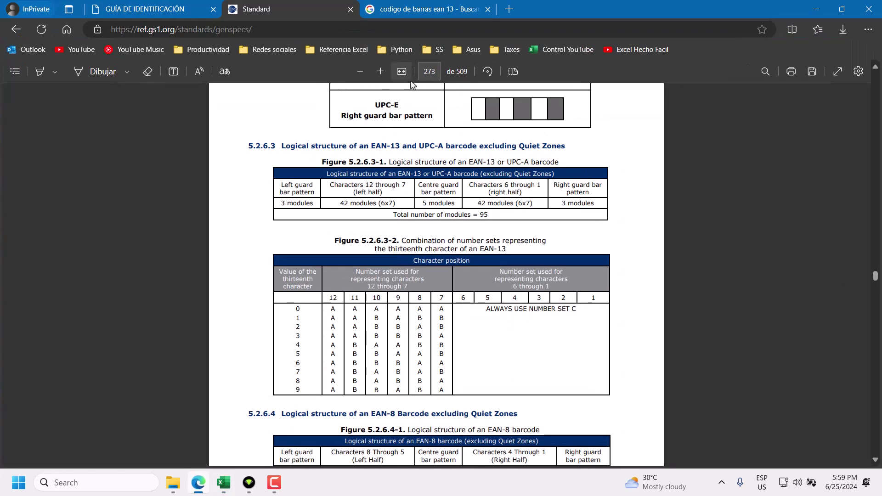
# - Browse the GS1 General Specifications PDF from its cover to the Application Identifier tables near page 147
pyautogui.moveTo(876, 278); pyautogui.dragTo(876, 74)
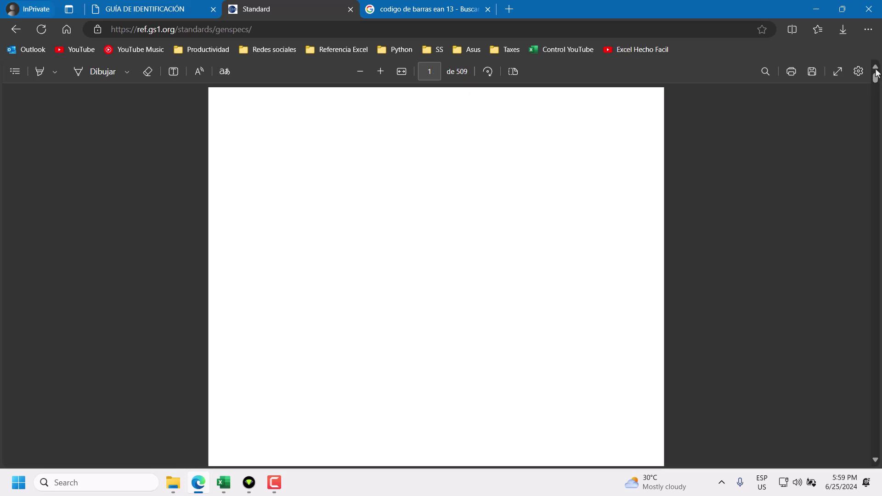
pyautogui.scroll(-3, 296, 258)
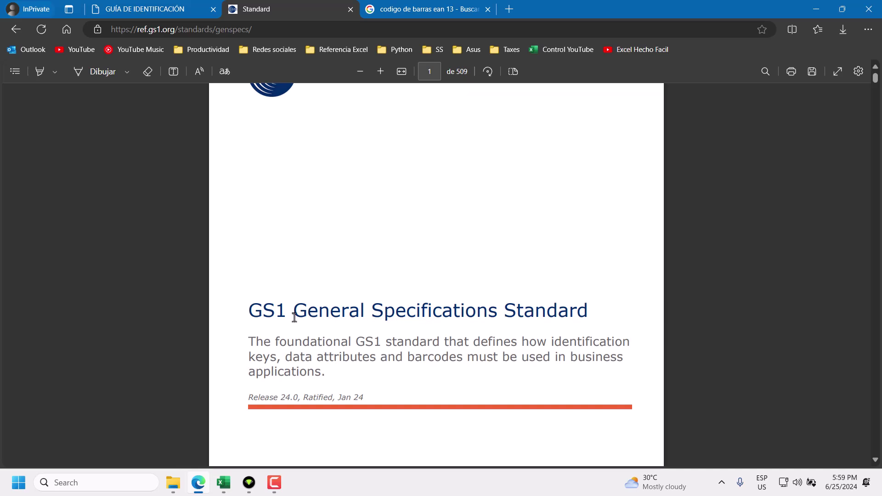
pyautogui.scroll(3, 293, 315)
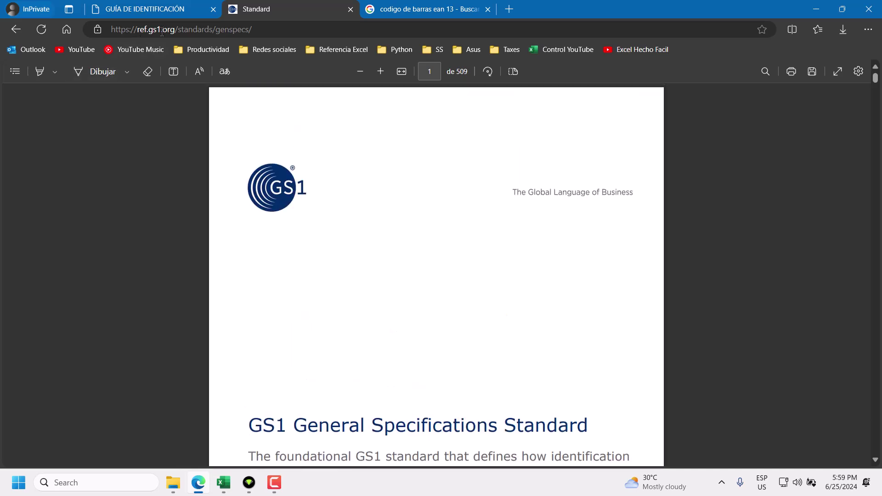
pyautogui.scroll(-2, 418, 225)
pyautogui.scroll(-5, 418, 224)
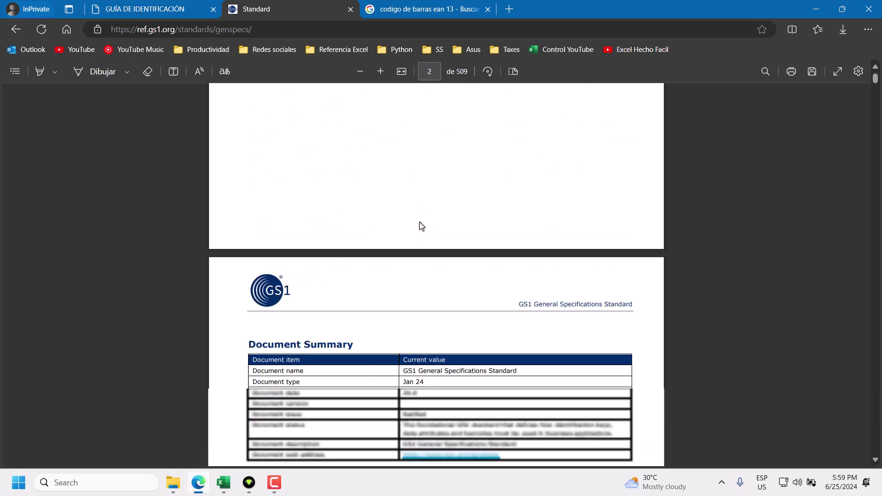
pyautogui.scroll(-5, 417, 224)
pyautogui.scroll(-4, 419, 224)
pyautogui.scroll(-9, 419, 223)
pyautogui.scroll(-9, 420, 224)
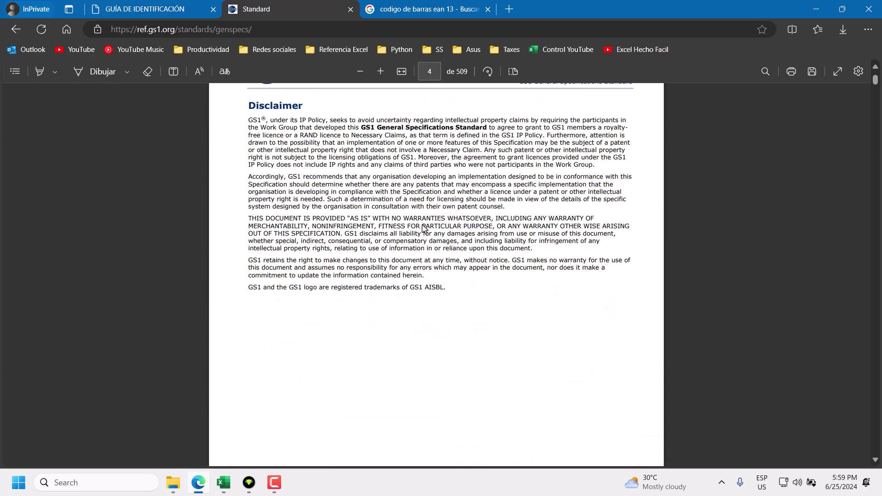
pyautogui.scroll(-9, 573, 205)
pyautogui.moveTo(877, 91); pyautogui.dragTo(878, 180)
pyautogui.scroll(-5, 396, 248)
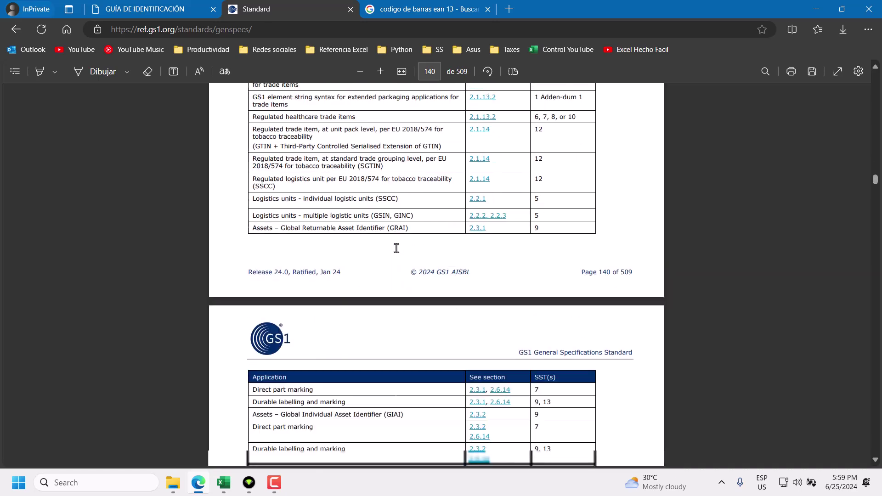
pyautogui.scroll(-5, 396, 248)
pyautogui.scroll(-5, 396, 249)
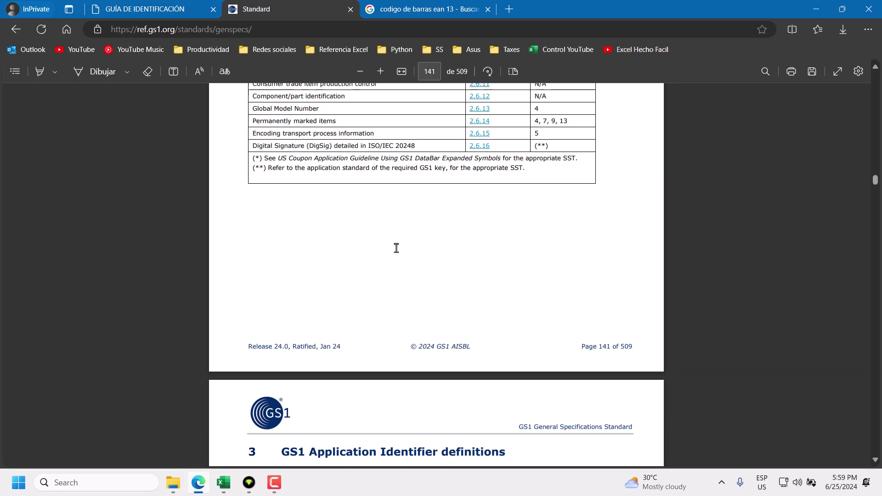
pyautogui.scroll(-5, 396, 248)
pyautogui.scroll(-5, 396, 248)
pyautogui.scroll(-3, 396, 248)
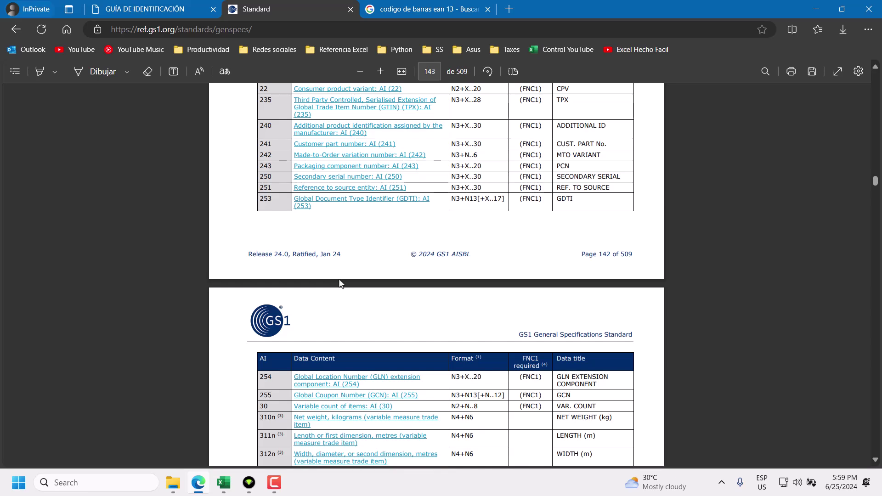
pyautogui.scroll(-2, 448, 293)
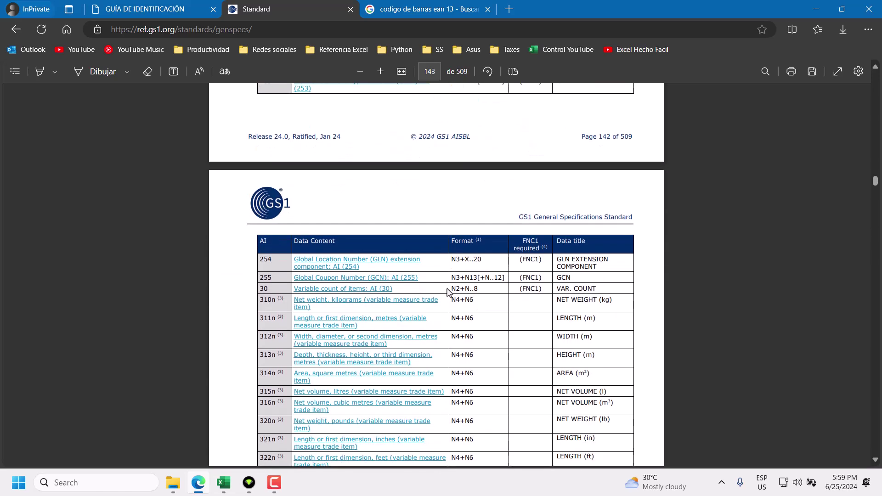
pyautogui.scroll(-3, 448, 293)
pyautogui.scroll(-4, 448, 293)
pyautogui.scroll(-4, 448, 293)
pyautogui.scroll(-4, 448, 293)
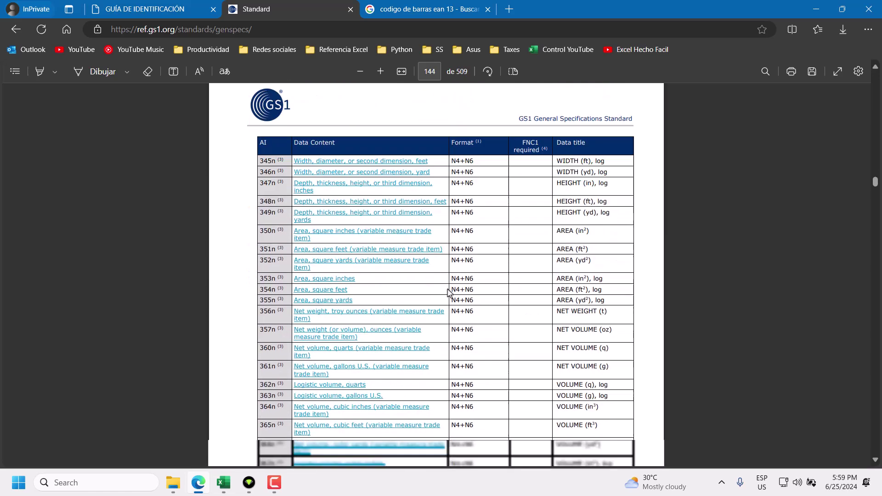
pyautogui.scroll(-4, 448, 293)
pyautogui.scroll(-3, 448, 293)
pyautogui.scroll(-4, 448, 292)
pyautogui.scroll(-4, 448, 293)
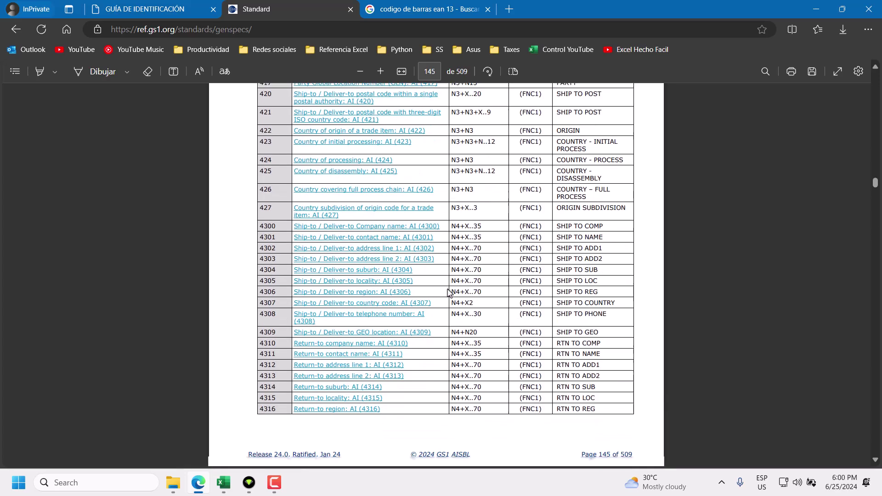
pyautogui.scroll(-4, 448, 293)
pyautogui.scroll(-4, 448, 293)
pyautogui.scroll(-4, 448, 293)
pyautogui.scroll(-1, 449, 296)
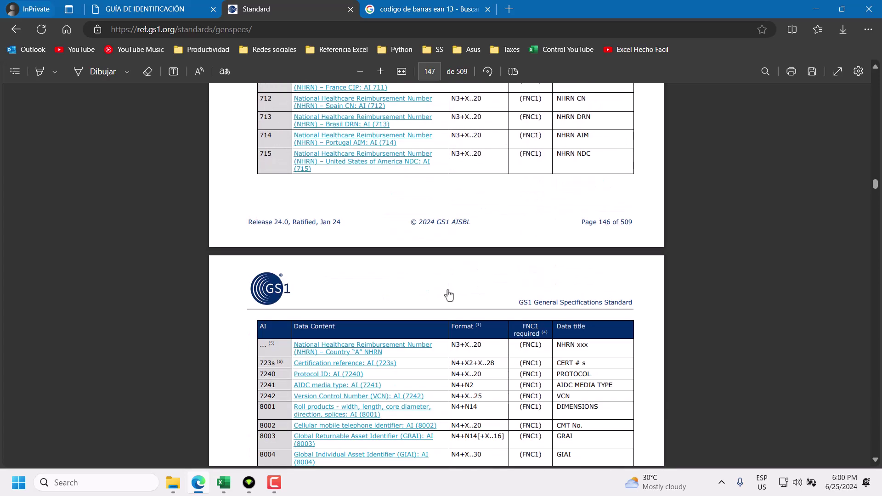
pyautogui.click(433, 73)
# - Jump to page 273 and scroll to the EAN-13 number-set combinations table, Figure 5.2.6.3-2
pyautogui.write('27')
pyautogui.write('3')
pyautogui.press('Return')
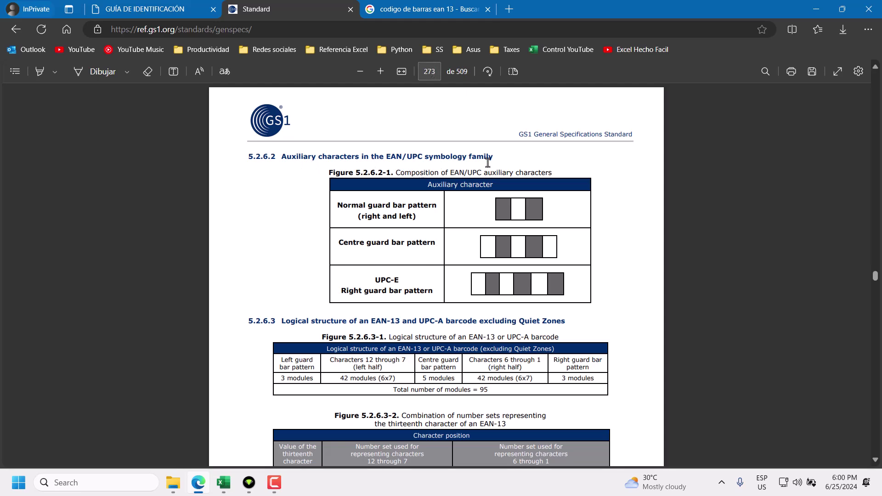
pyautogui.scroll(-3, 326, 188)
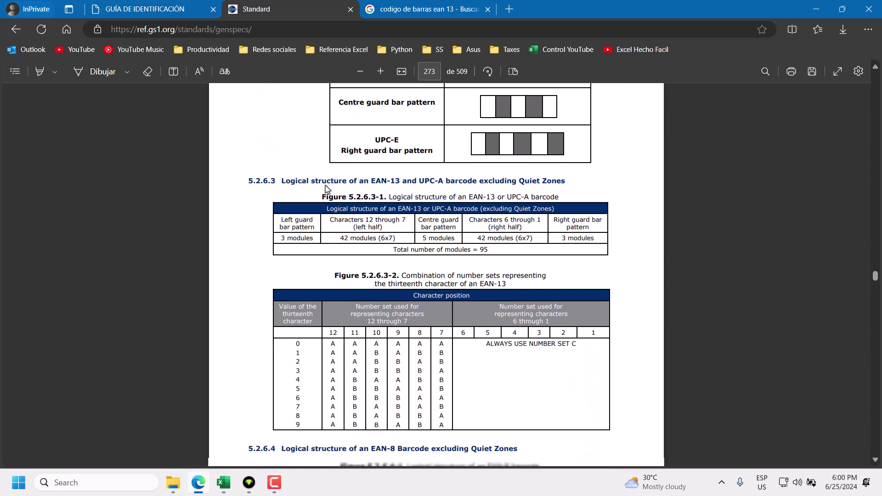
pyautogui.scroll(-3, 326, 189)
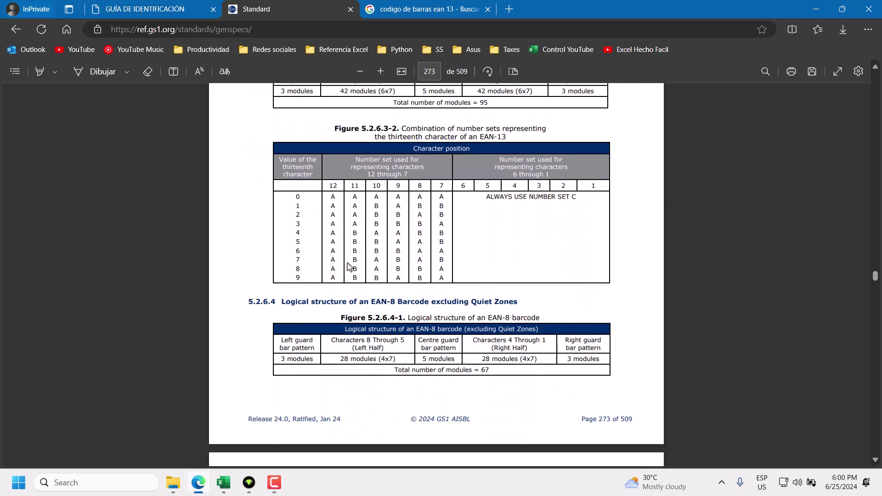
pyautogui.scroll(-2, 340, 207)
pyautogui.scroll(-5, 385, 231)
pyautogui.scroll(-4, 385, 231)
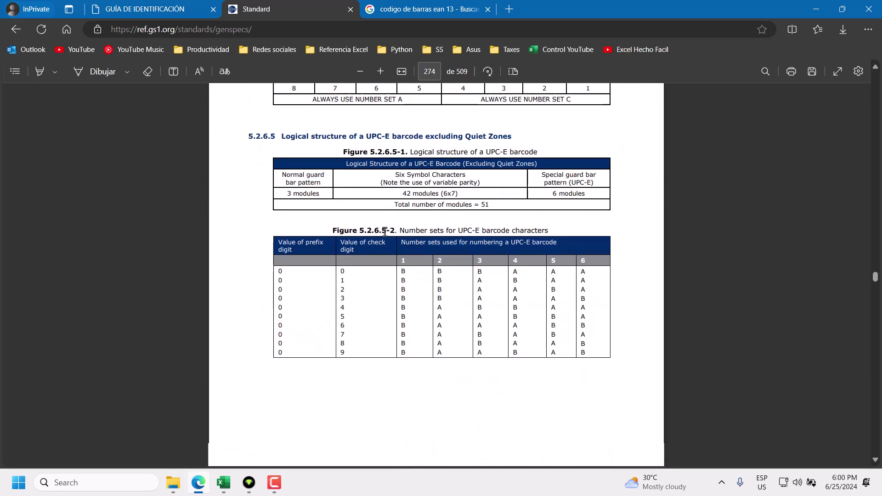
pyautogui.scroll(-5, 465, 274)
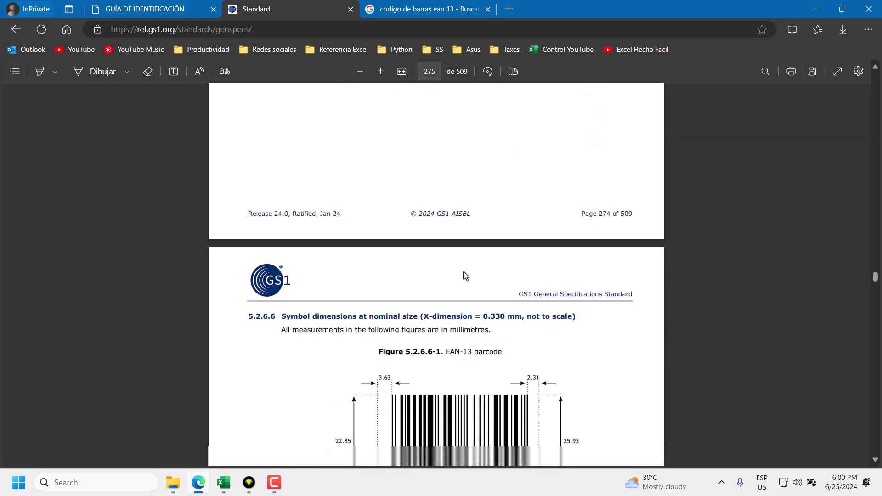
pyautogui.scroll(-5, 465, 275)
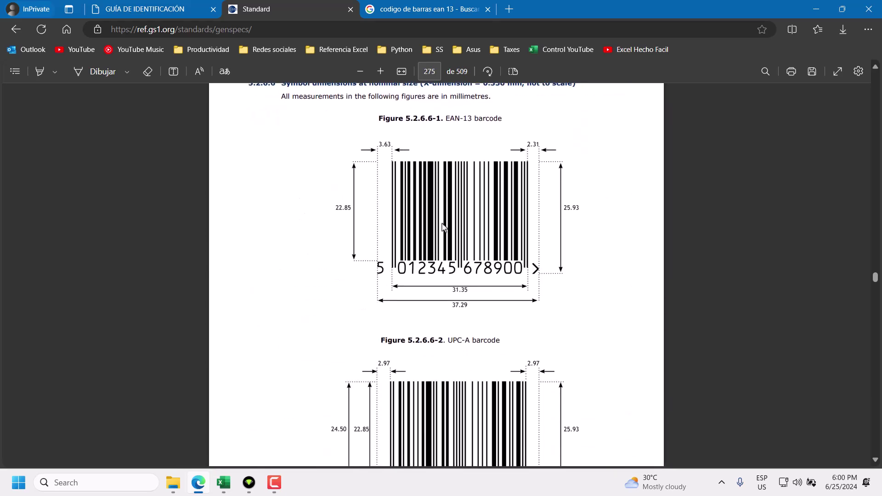
pyautogui.scroll(-1, 444, 227)
pyautogui.scroll(-2, 460, 276)
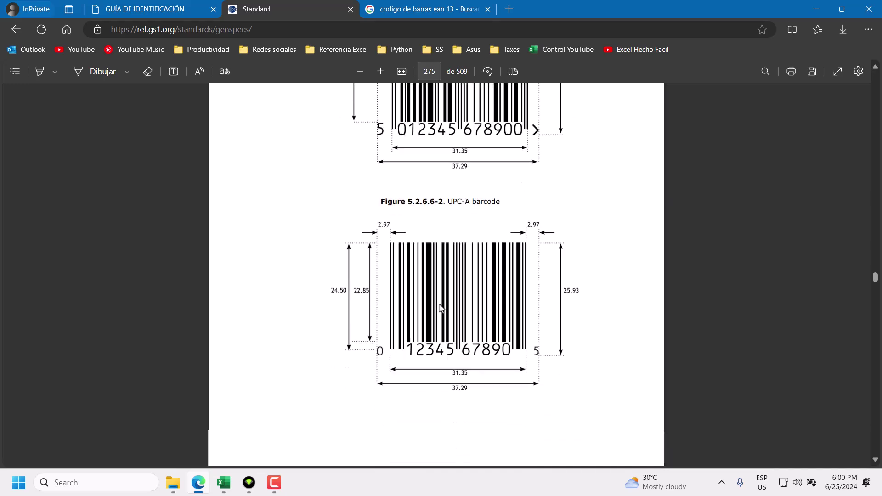
pyautogui.scroll(-4, 440, 307)
pyautogui.scroll(-4, 441, 307)
pyautogui.scroll(-2, 441, 306)
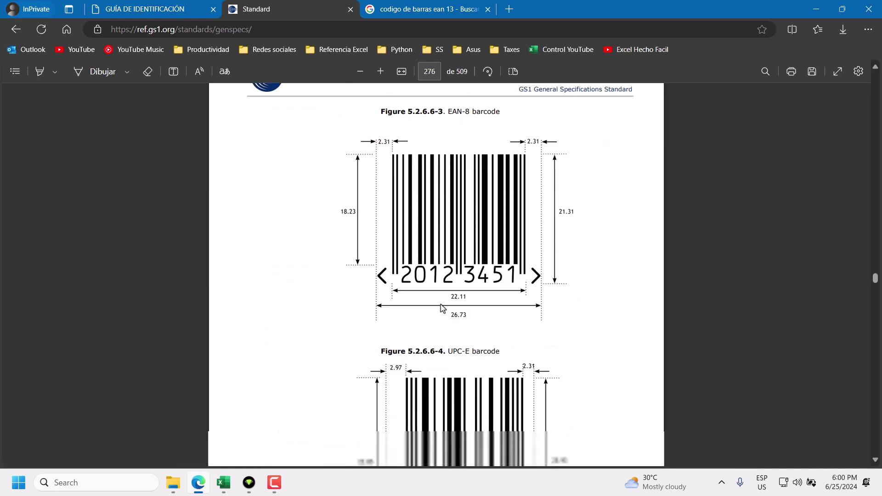
pyautogui.scroll(-1, 441, 306)
pyautogui.scroll(-5, 442, 306)
pyautogui.scroll(-1, 443, 305)
pyautogui.scroll(-2, 444, 305)
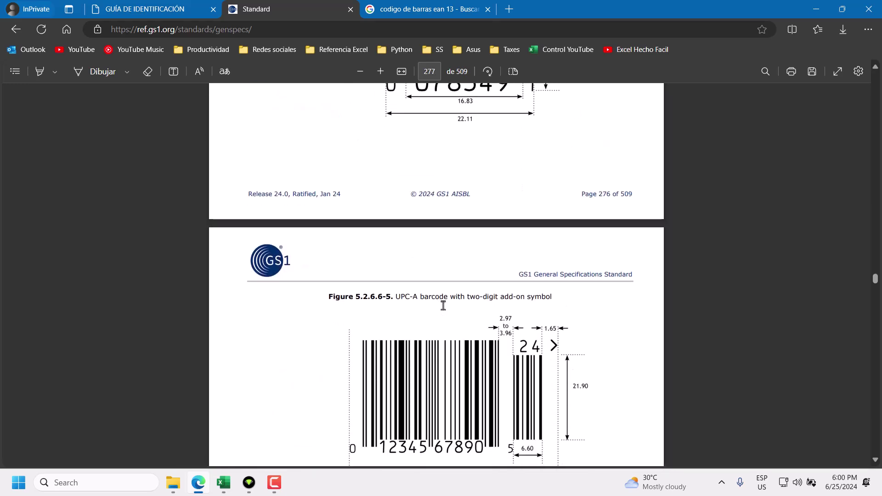
pyautogui.scroll(-3, 444, 305)
pyautogui.scroll(2, 444, 307)
pyautogui.scroll(4, 446, 309)
pyautogui.scroll(3, 445, 309)
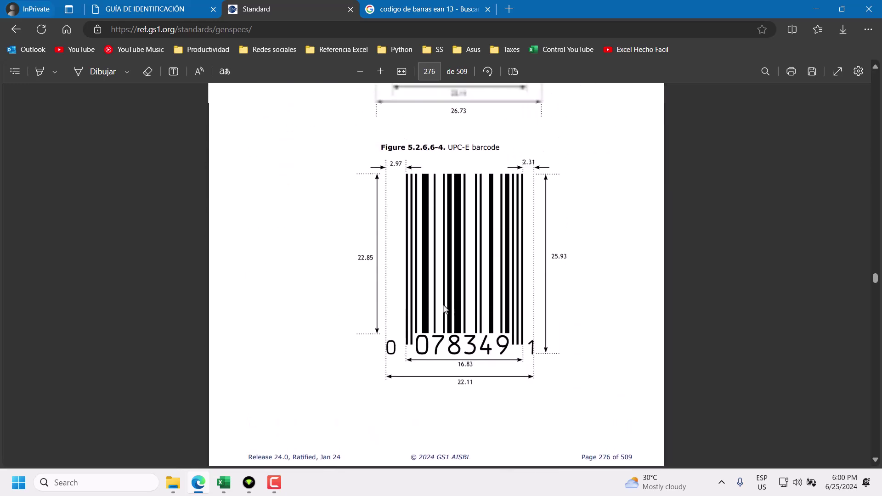
pyautogui.scroll(5, 444, 308)
pyautogui.scroll(3, 445, 308)
pyautogui.scroll(5, 445, 308)
pyautogui.scroll(2, 446, 308)
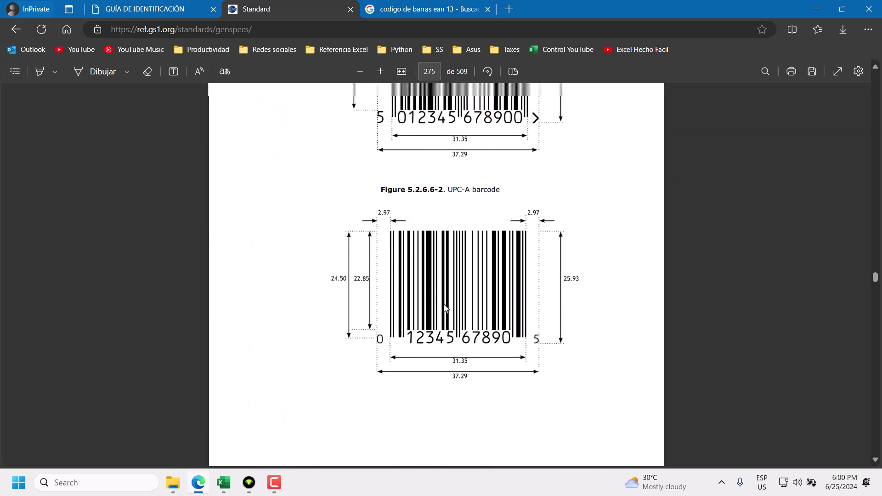
pyautogui.scroll(5, 443, 306)
pyautogui.scroll(1, 445, 310)
pyautogui.scroll(-1, 445, 308)
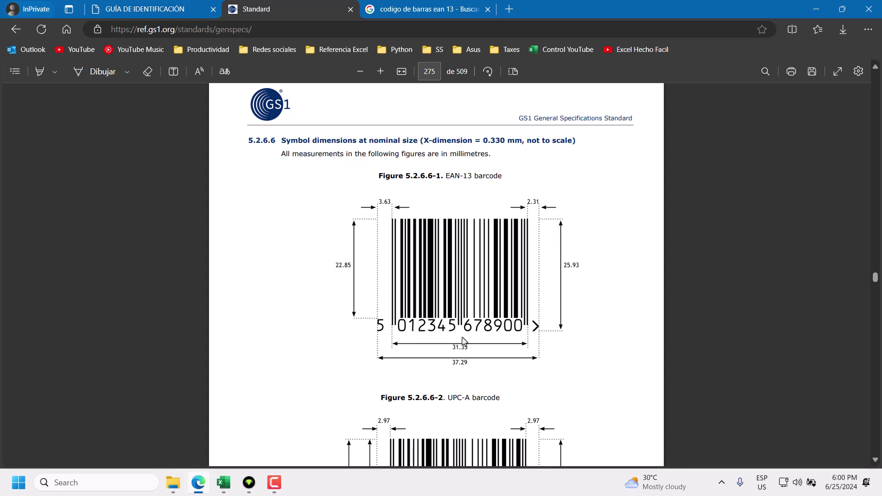
# - Review the surrounding EAN-13 pages, then move to the GS1 Colombia identification guide
pyautogui.scroll(-4, 423, 335)
pyautogui.scroll(2, 423, 336)
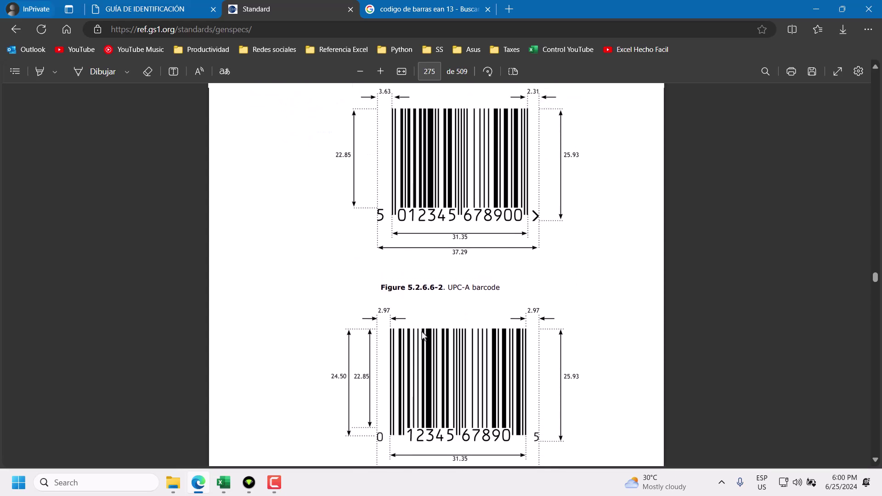
pyautogui.scroll(5, 423, 336)
pyautogui.scroll(5, 423, 336)
pyautogui.scroll(2, 423, 336)
pyautogui.scroll(5, 423, 336)
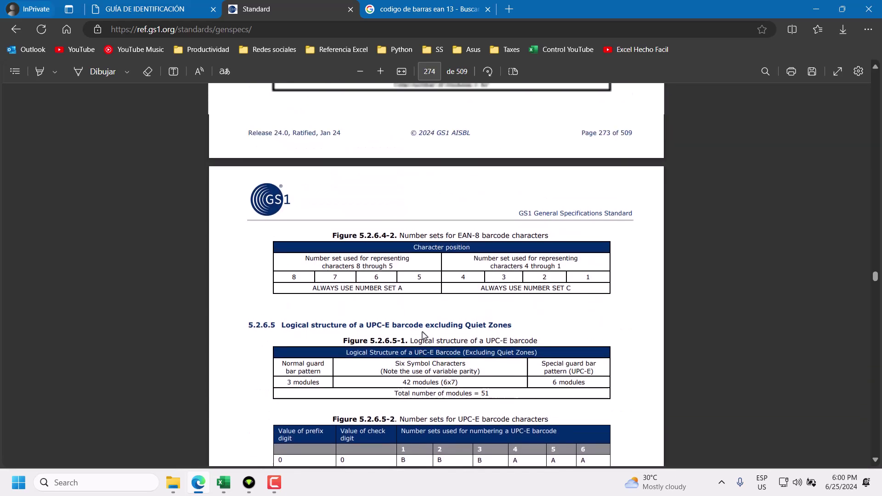
pyautogui.scroll(2, 423, 335)
pyautogui.scroll(5, 423, 336)
pyautogui.scroll(2, 423, 335)
pyautogui.scroll(4, 423, 337)
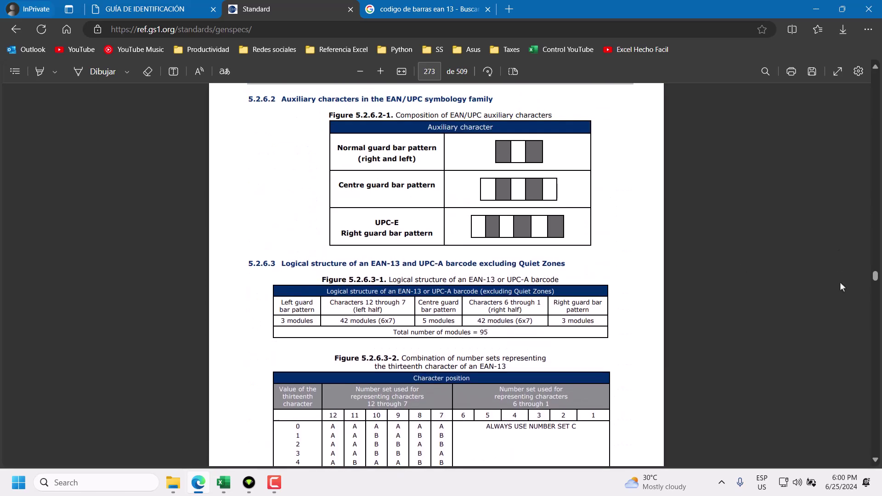
pyautogui.scroll(1, 793, 320)
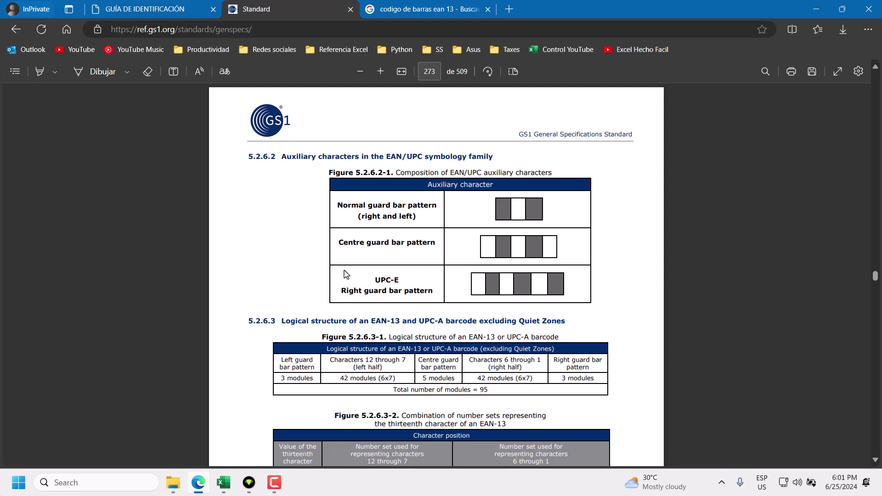
pyautogui.scroll(-2, 269, 266)
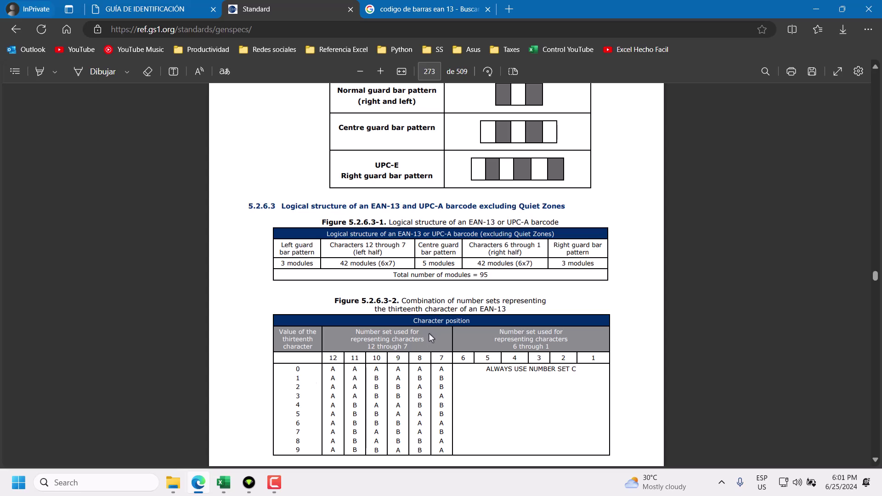
pyautogui.click(175, 6)
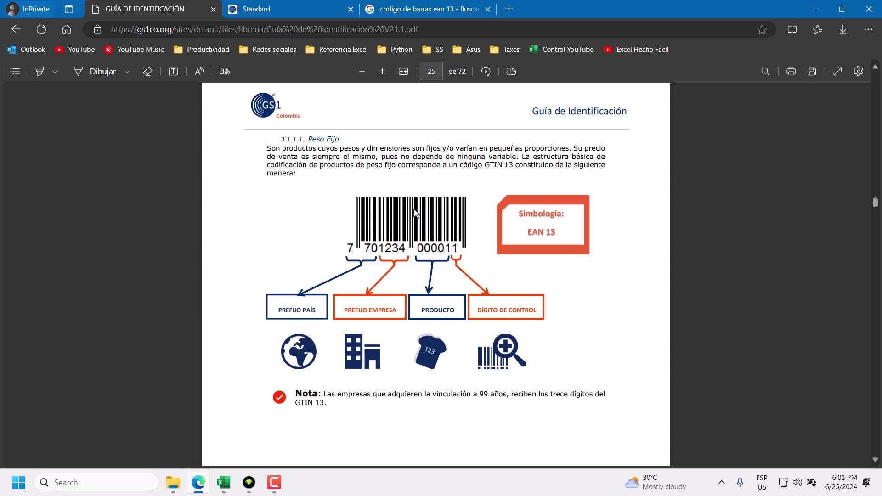
# - Glance between the GS1 spec and Colombia guide, then view the 'codigo de barras ean 13' Google results
pyautogui.click(319, 10)
pyautogui.click(156, 10)
pyautogui.click(429, 11)
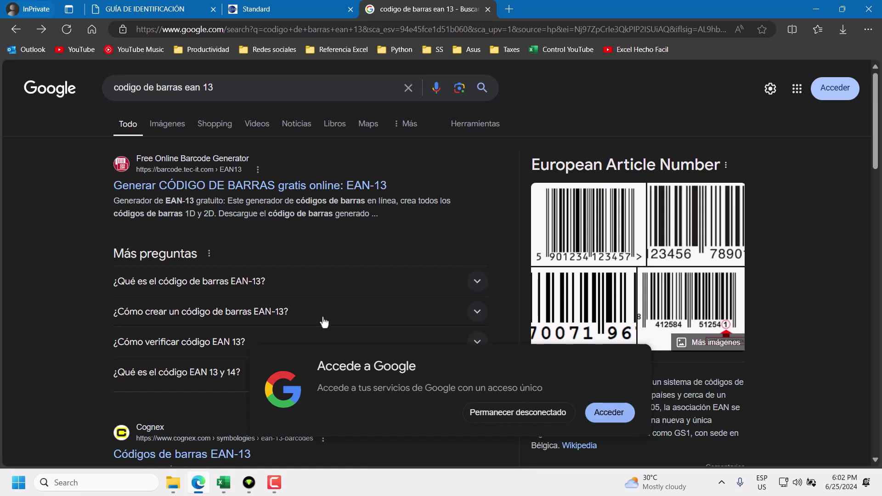
# - Look through the EAN-13 barcode image results, then return to the blank Excel workbook Libro1
pyautogui.click(597, 237)
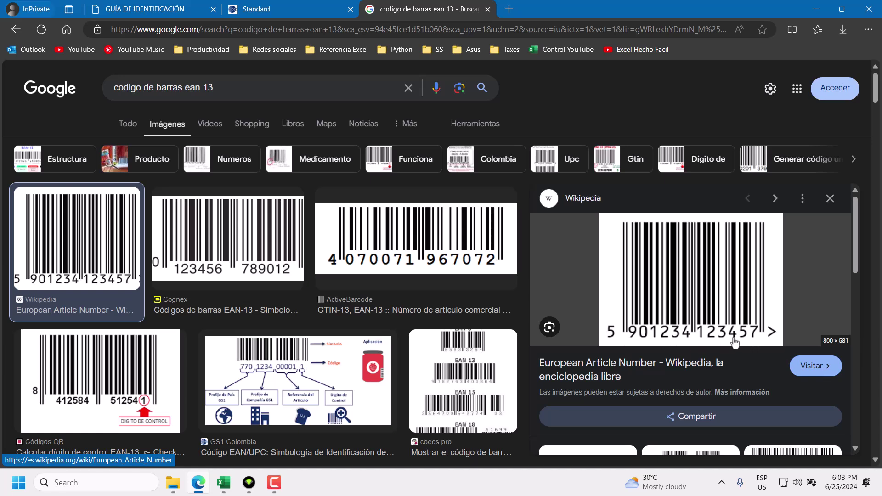
pyautogui.click(223, 483)
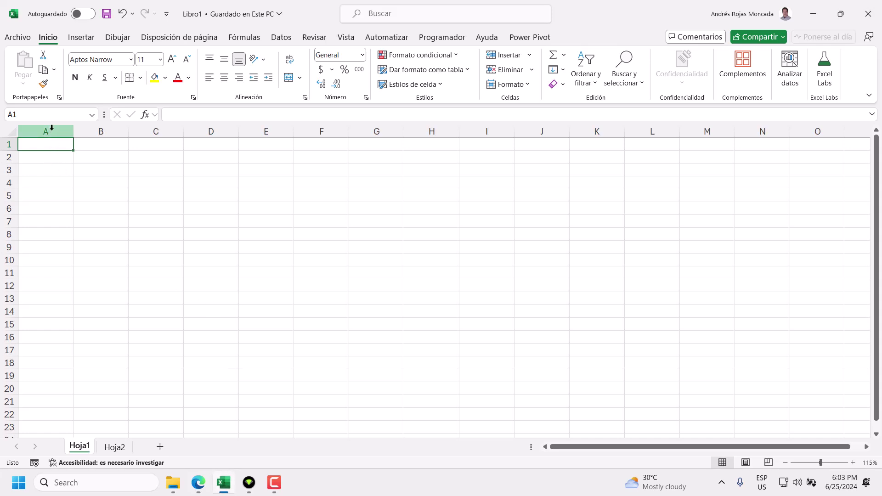
# - Widen columns A and B and label A1 'EAN13' in bold white text on dark blue
pyautogui.moveTo(50, 132)
pyautogui.mouseDown()
pyautogui.moveTo(101, 131)
pyautogui.moveTo(81, 133)
pyautogui.moveTo(91, 135)
pyautogui.mouseUp()
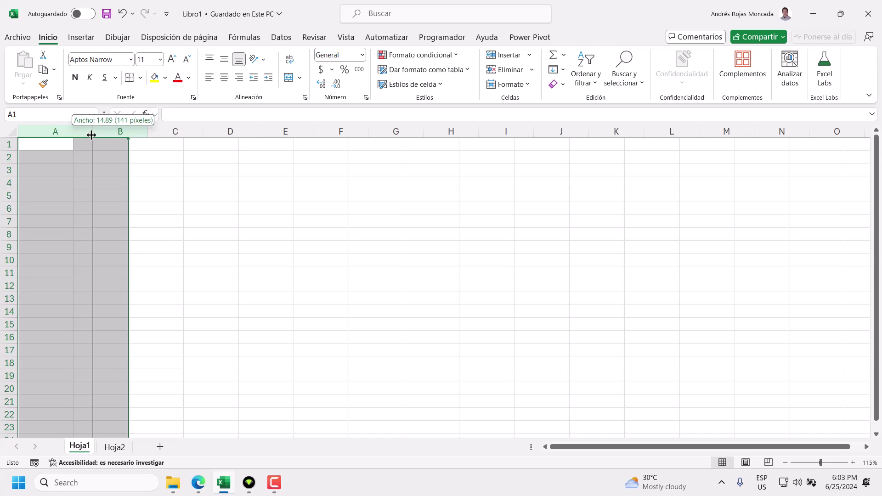
pyautogui.moveTo(92, 135); pyautogui.dragTo(92, 134)
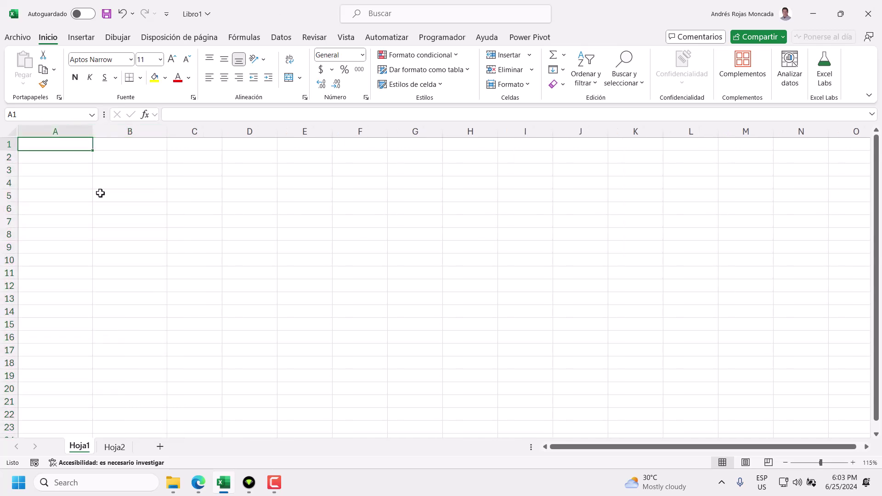
pyautogui.write('EAN13')
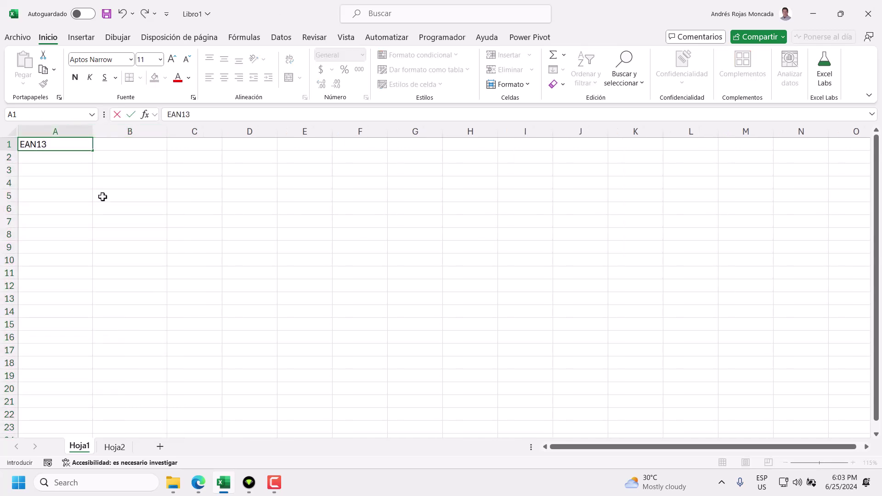
pyautogui.press('Return')
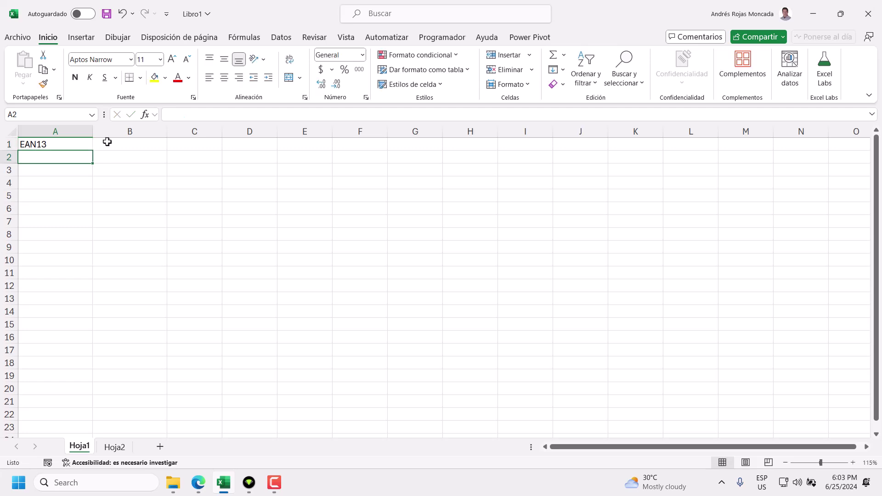
pyautogui.click(69, 143)
pyautogui.click(165, 78)
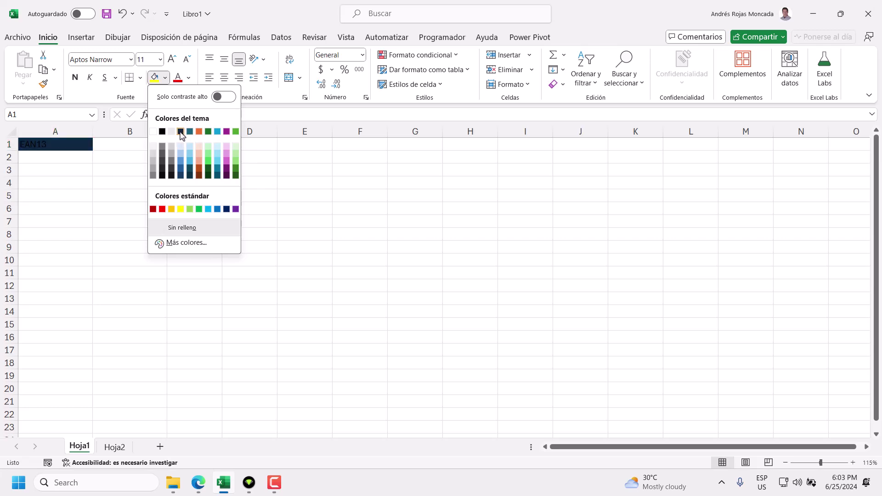
pyautogui.click(180, 131)
pyautogui.click(189, 77)
pyautogui.click(178, 148)
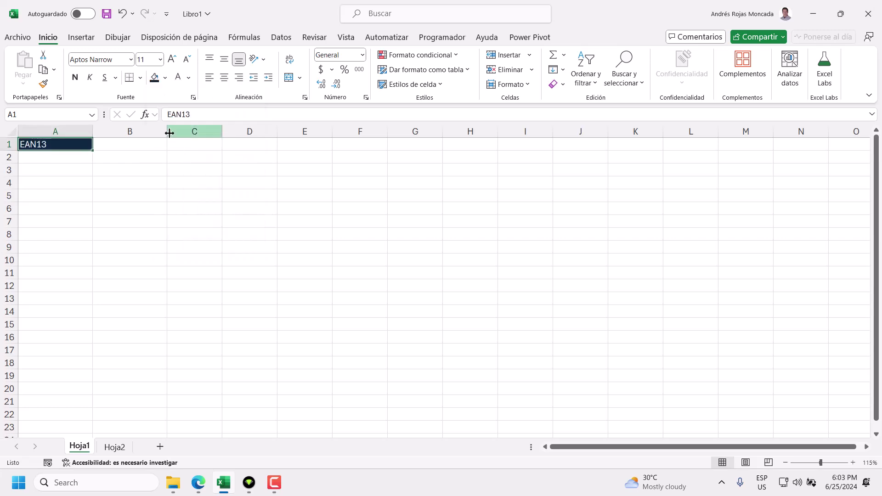
pyautogui.click(75, 77)
# - Give B1 a light green fill and the Texto number format
pyautogui.click(105, 144)
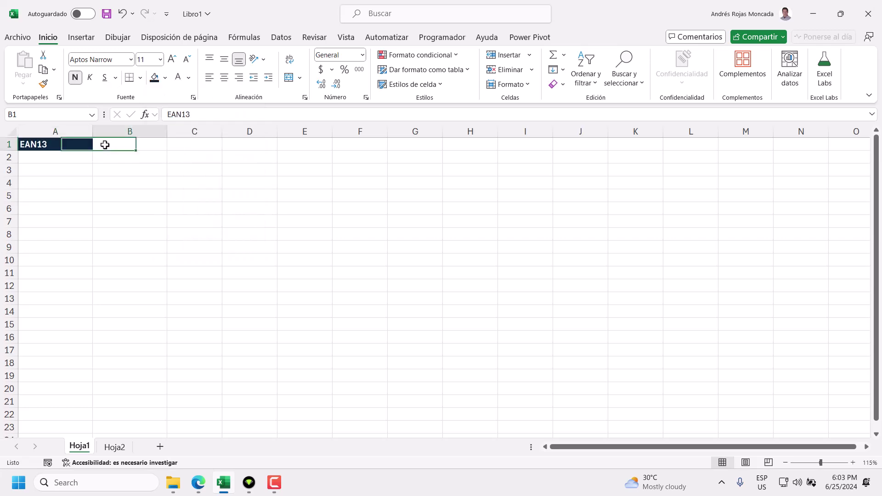
pyautogui.click(165, 78)
pyautogui.click(211, 153)
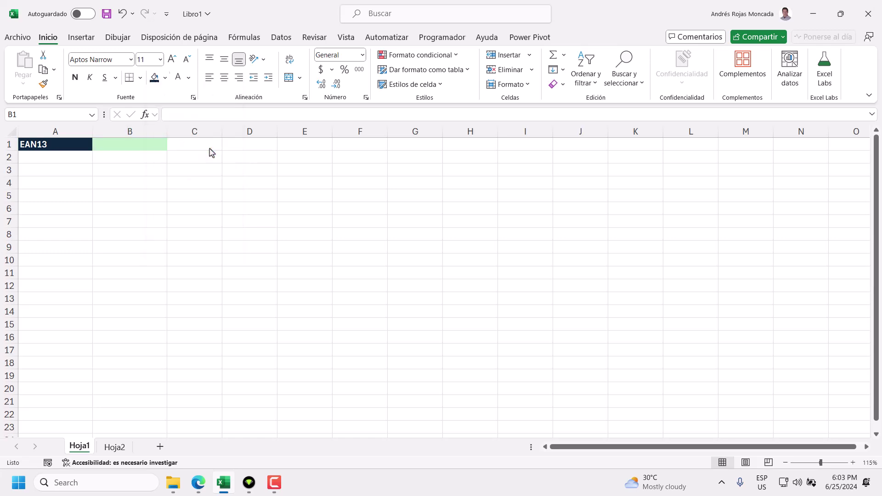
pyautogui.click(362, 55)
pyautogui.moveTo(433, 128); pyautogui.dragTo(435, 201)
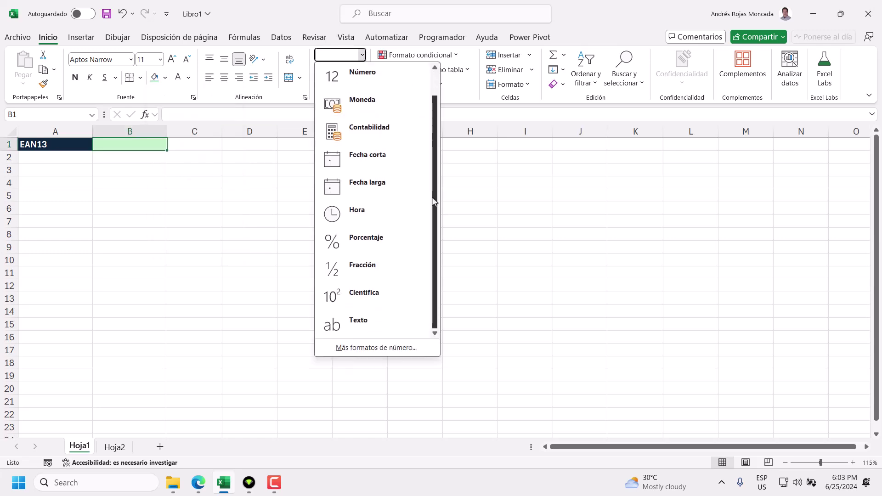
pyautogui.click(365, 327)
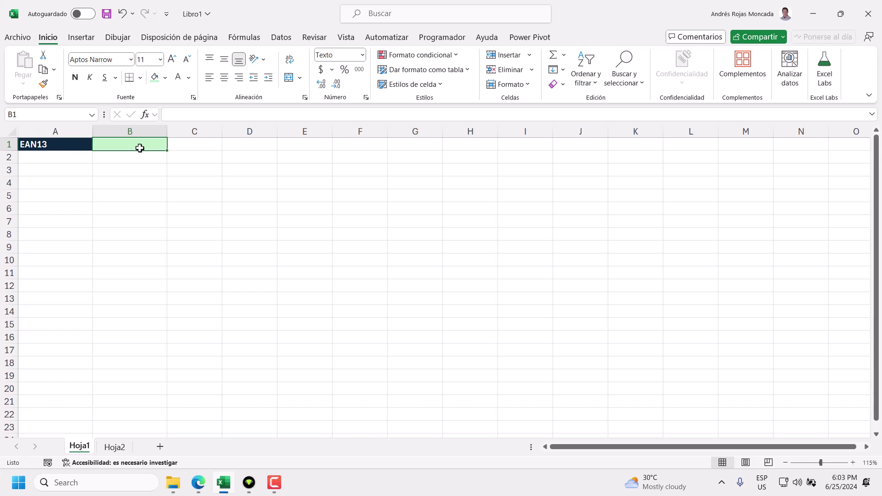
pyautogui.click(198, 483)
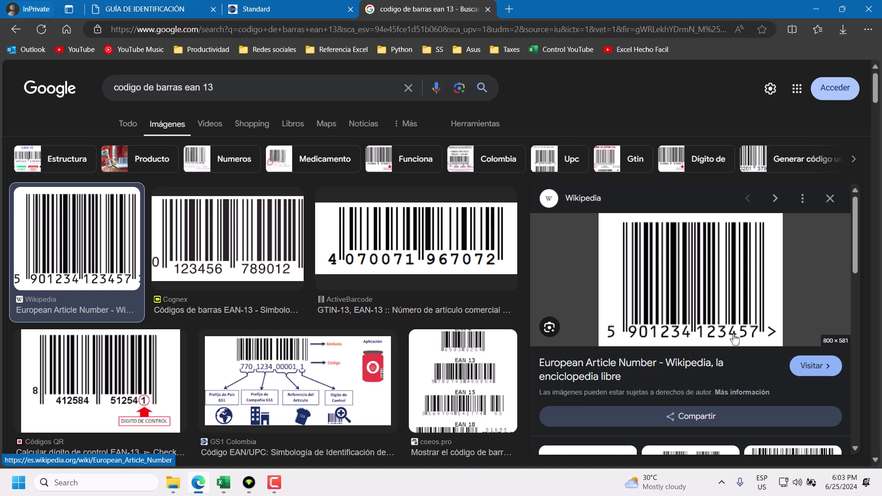
pyautogui.click(224, 482)
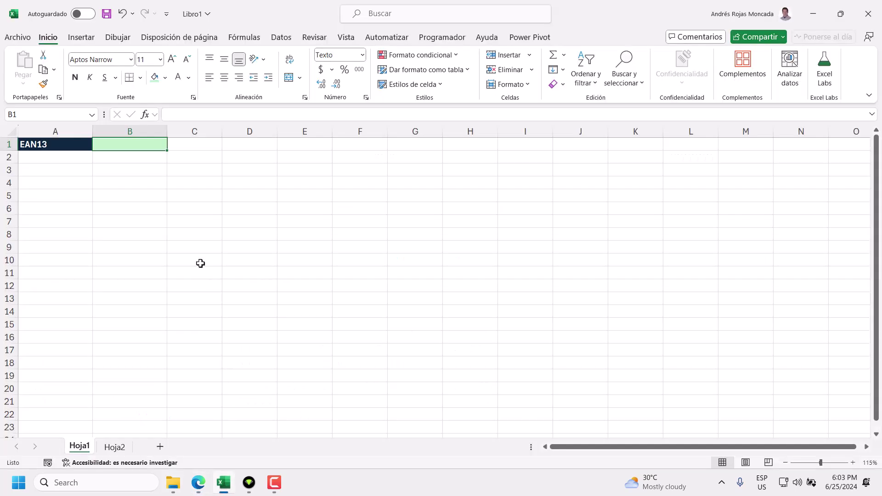
pyautogui.write('5901234')
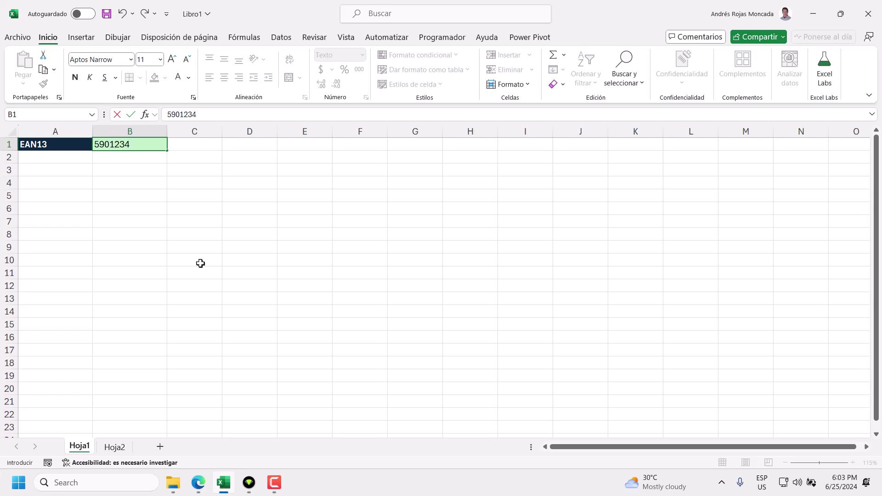
pyautogui.write('12345')
pyautogui.press('Return')
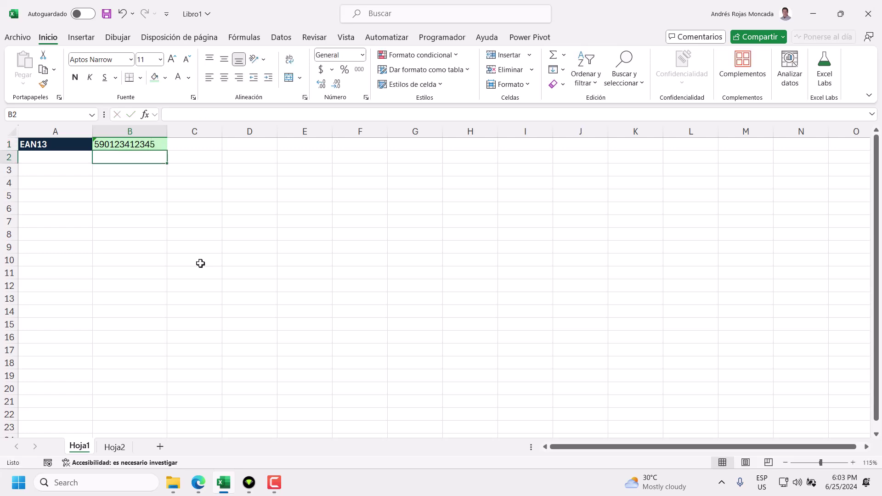
pyautogui.click(138, 144)
pyautogui.click(82, 144)
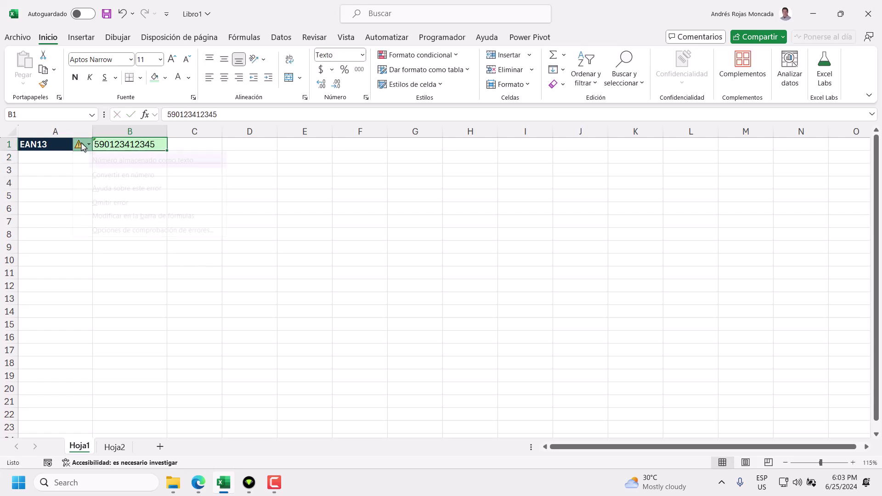
pyautogui.click(123, 205)
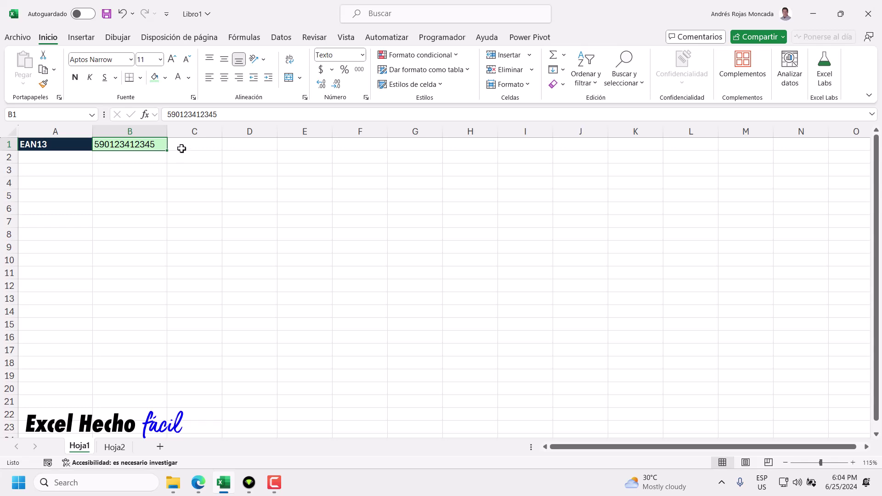
# - Set column C to width 3 and columns D through R to width 7
pyautogui.click(197, 130)
pyautogui.rightClick(200, 131)
pyautogui.click(244, 317)
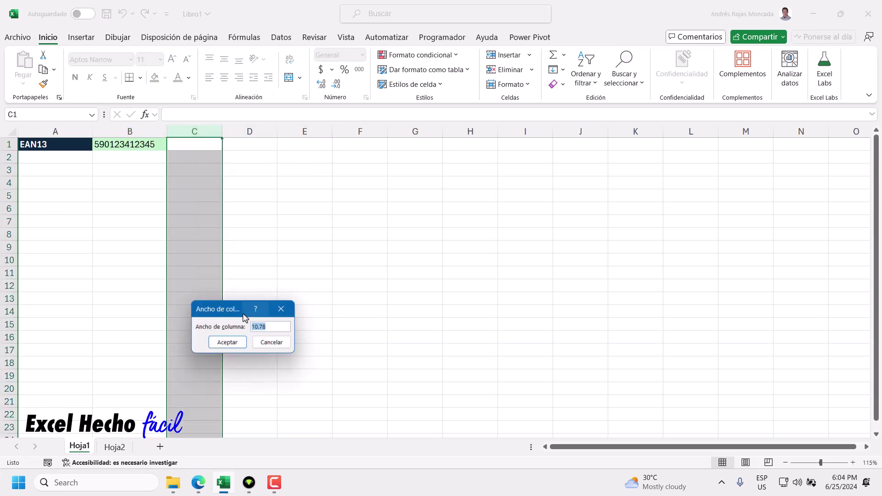
pyautogui.write('3')
pyautogui.press('Return')
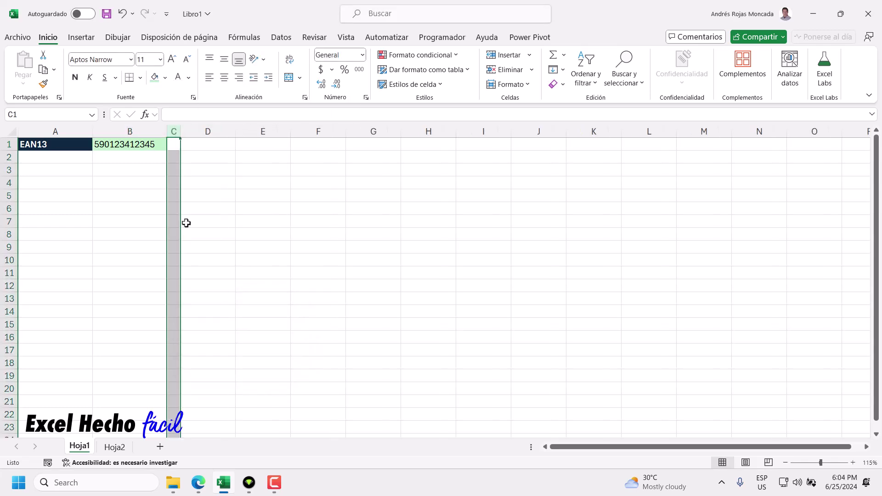
pyautogui.moveTo(206, 131)
pyautogui.mouseDown()
pyautogui.moveTo(864, 131)
pyautogui.moveTo(832, 132)
pyautogui.mouseUp()
pyautogui.rightClick(713, 131)
pyautogui.click(783, 312)
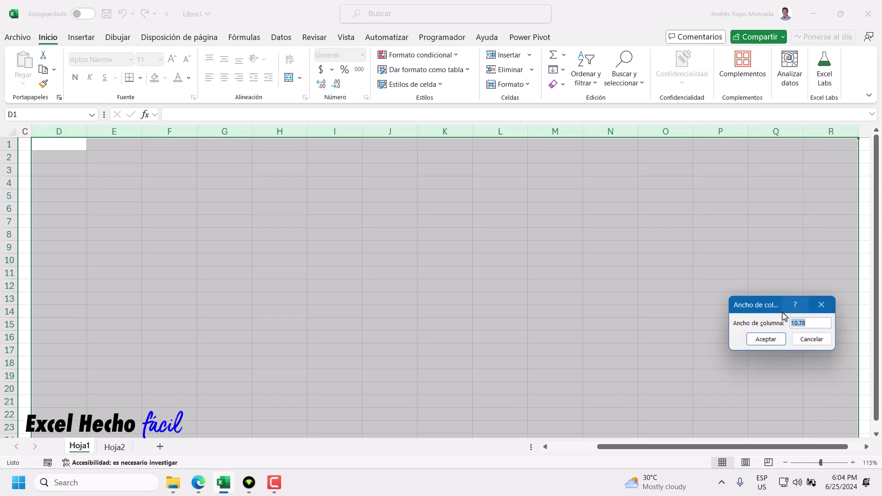
pyautogui.write('7')
pyautogui.press('Return')
# - Narrow column S to width 3 as well
pyautogui.moveTo(660, 448); pyautogui.dragTo(512, 442)
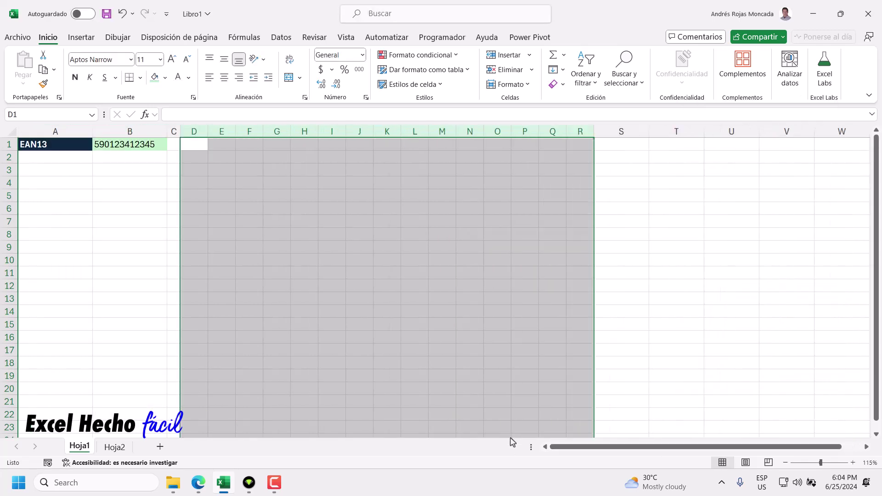
pyautogui.rightClick(617, 131)
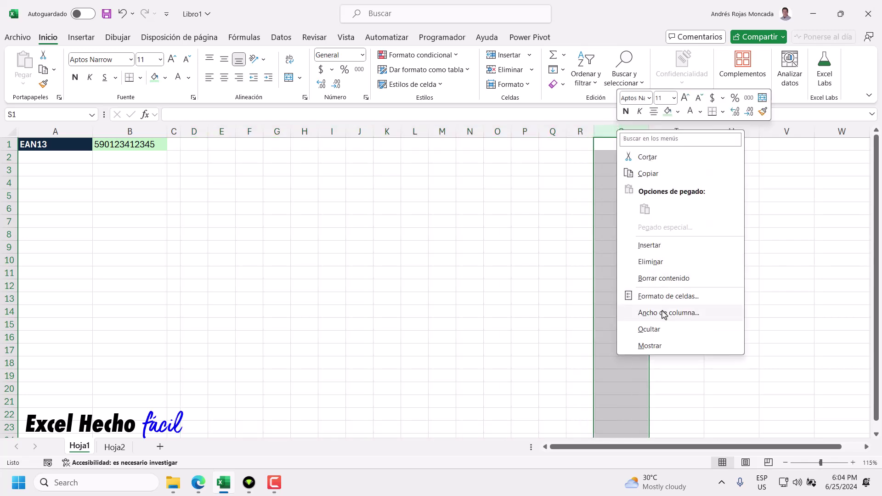
pyautogui.click(668, 312)
pyautogui.write('3')
pyautogui.press('Return')
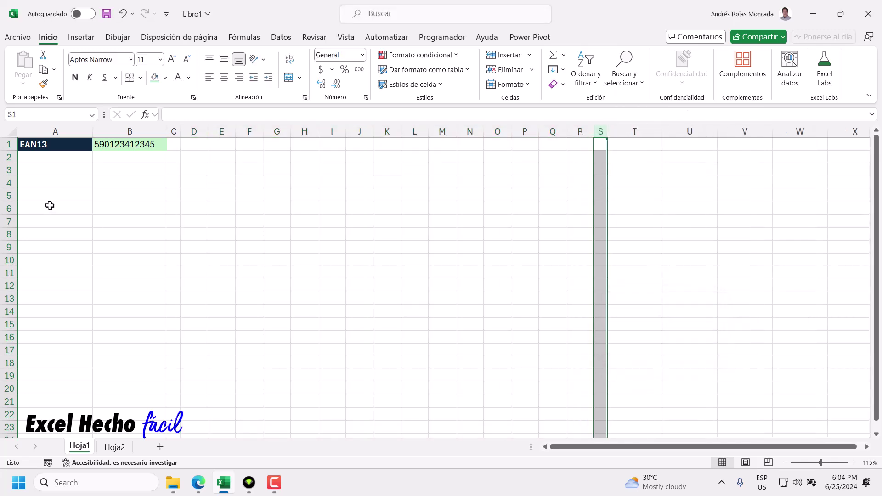
pyautogui.click(184, 145)
# - On Hoja2, review the Tabla 0, Tabla A, Tabla B and Tabla C lookup ranges
pyautogui.click(114, 447)
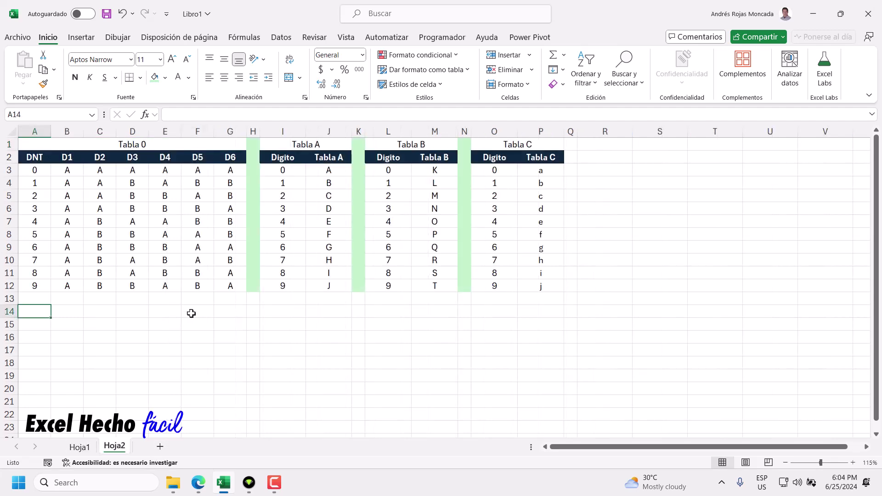
pyautogui.moveTo(36, 143); pyautogui.dragTo(227, 283)
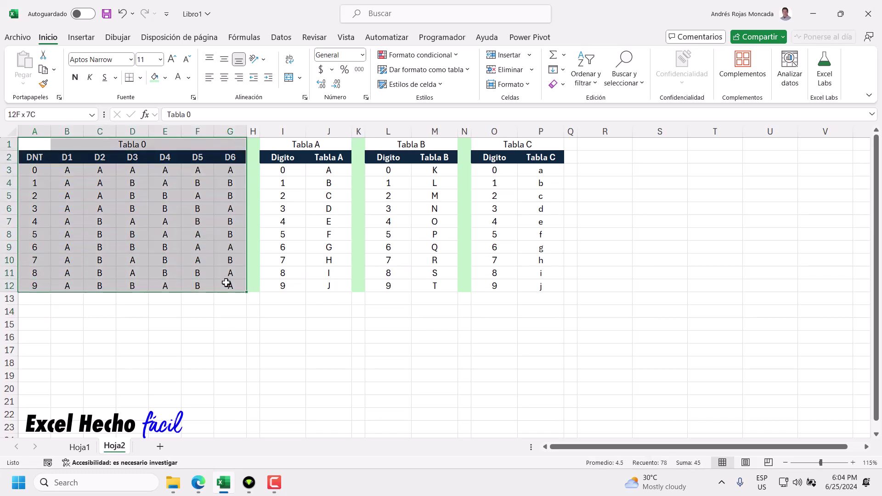
pyautogui.click(36, 160)
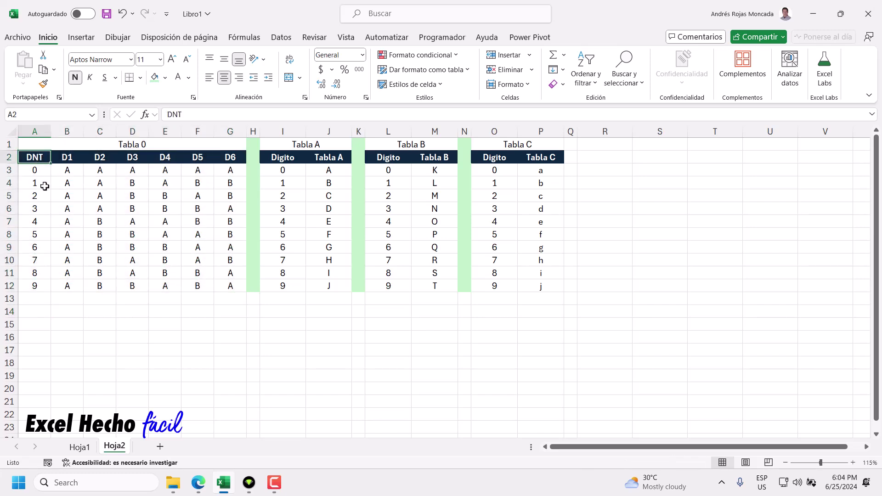
pyautogui.moveTo(35, 170); pyautogui.dragTo(41, 286)
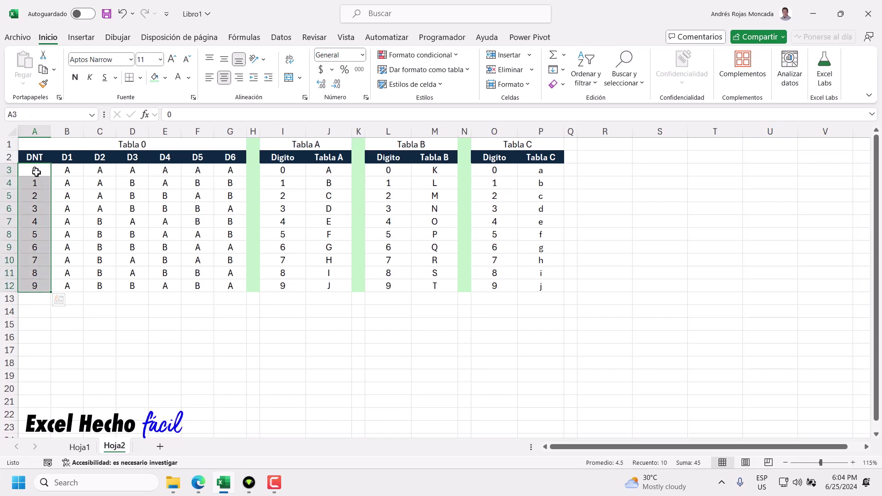
pyautogui.moveTo(275, 158)
pyautogui.mouseDown()
pyautogui.moveTo(340, 304)
pyautogui.moveTo(339, 289)
pyautogui.mouseUp()
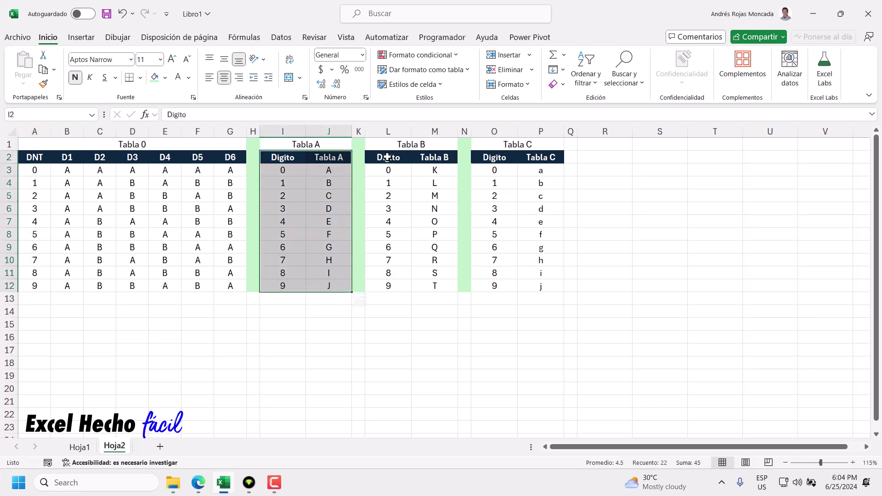
pyautogui.moveTo(387, 157); pyautogui.dragTo(447, 285)
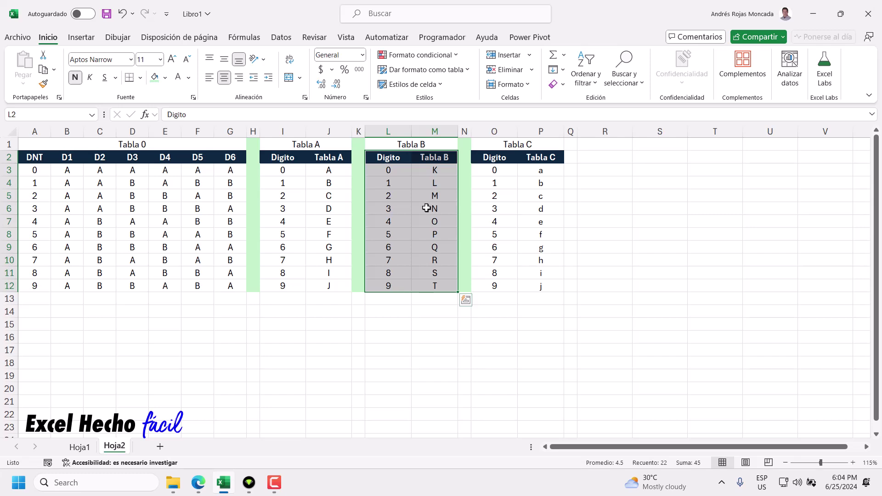
pyautogui.moveTo(480, 156); pyautogui.dragTo(541, 285)
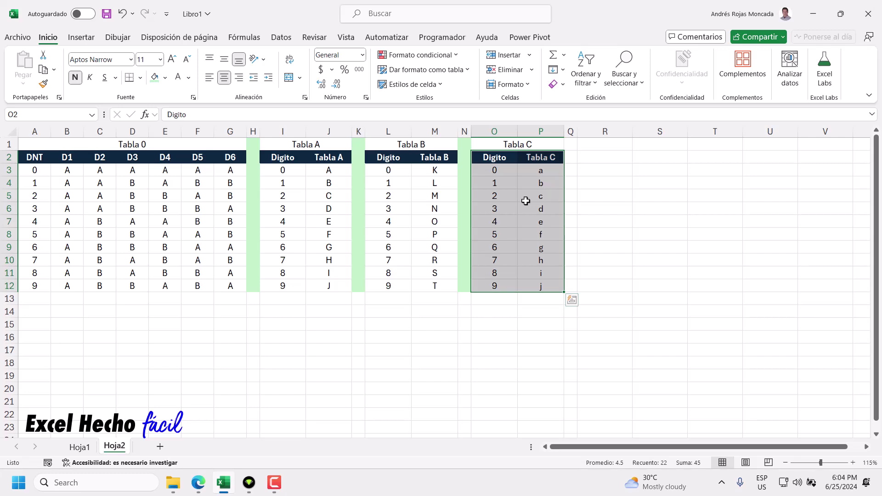
pyautogui.click(39, 312)
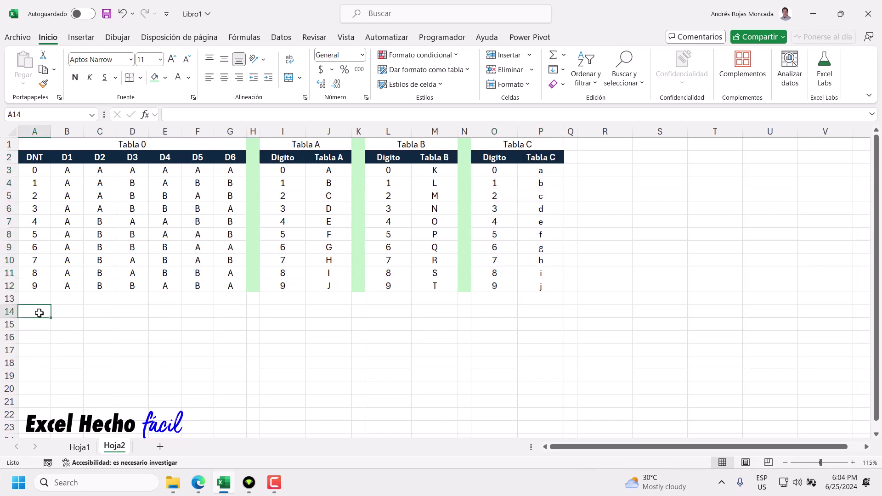
pyautogui.click(239, 39)
# - Create the workbook-scoped name nTabla0 referring to Hoja2!$A$2:$G$12
pyautogui.click(414, 73)
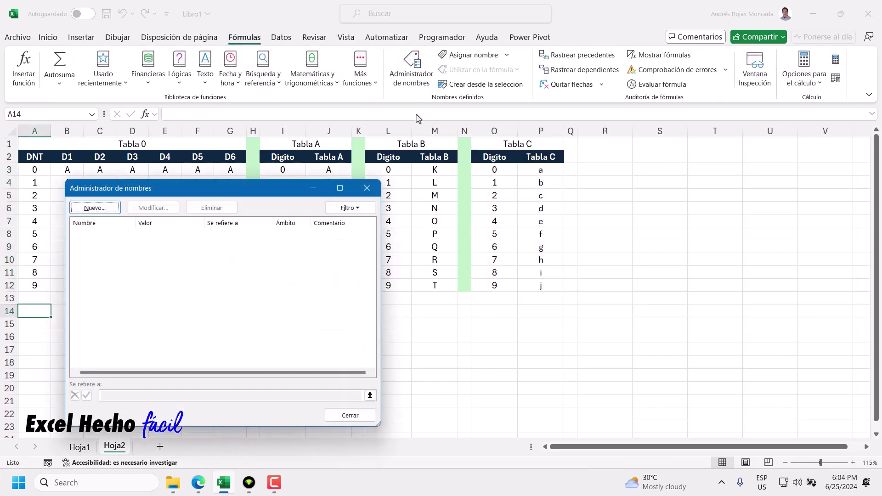
pyautogui.moveTo(220, 191)
pyautogui.mouseDown()
pyautogui.moveTo(472, 188)
pyautogui.moveTo(482, 179)
pyautogui.mouseUp()
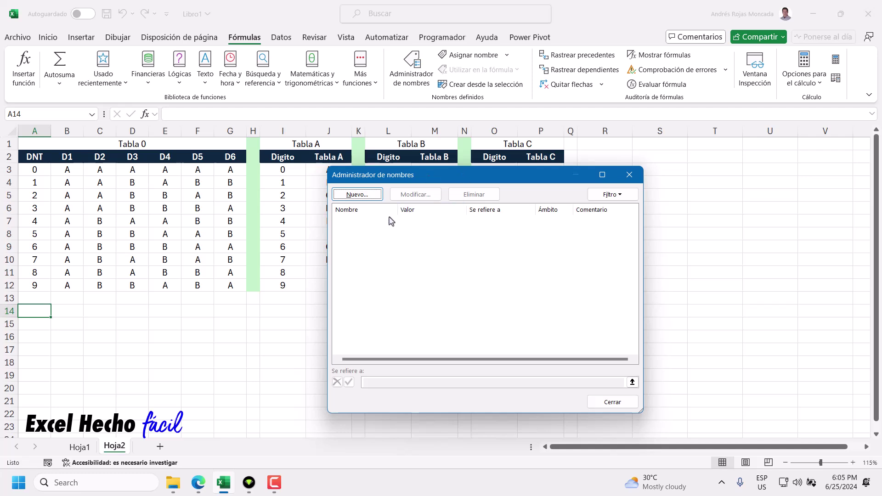
pyautogui.click(373, 197)
pyautogui.write('nTabla0')
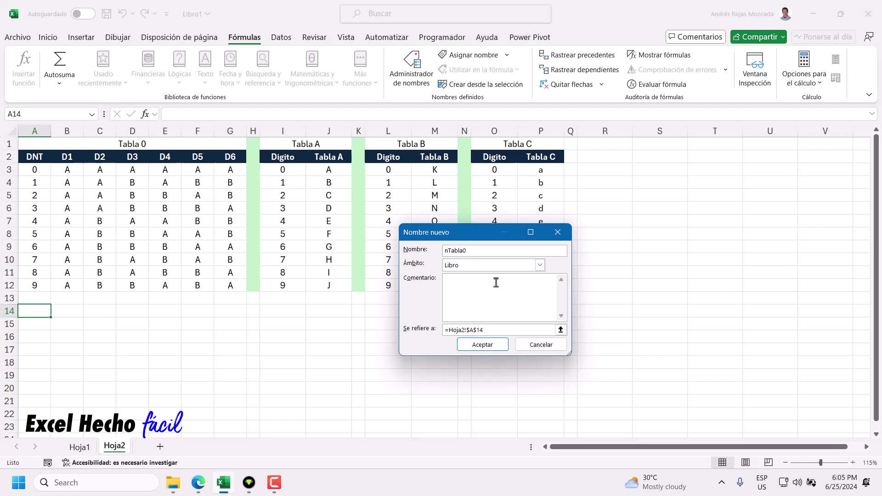
pyautogui.click(561, 330)
pyautogui.moveTo(28, 157)
pyautogui.mouseDown()
pyautogui.moveTo(236, 163)
pyautogui.moveTo(232, 287)
pyautogui.mouseUp()
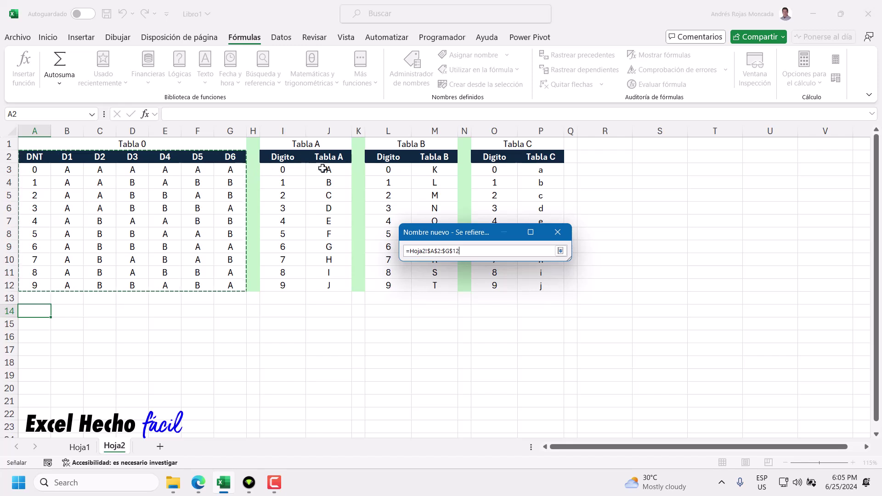
pyautogui.click(560, 251)
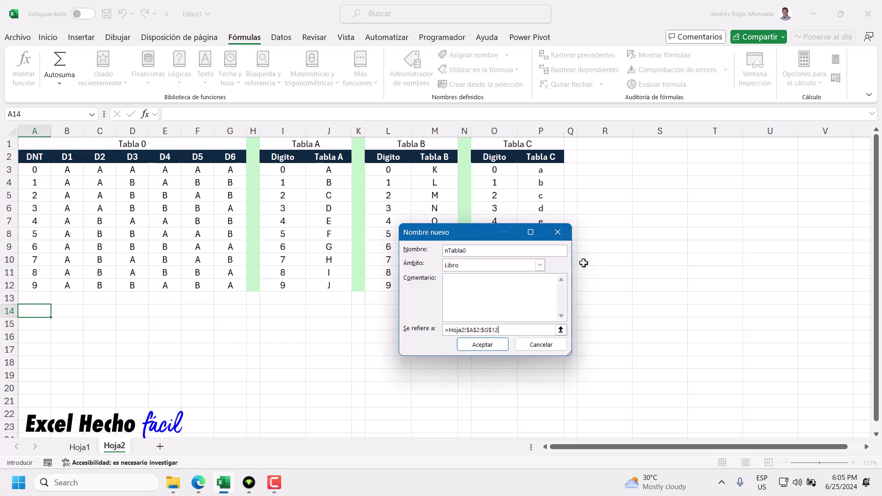
pyautogui.click(495, 353)
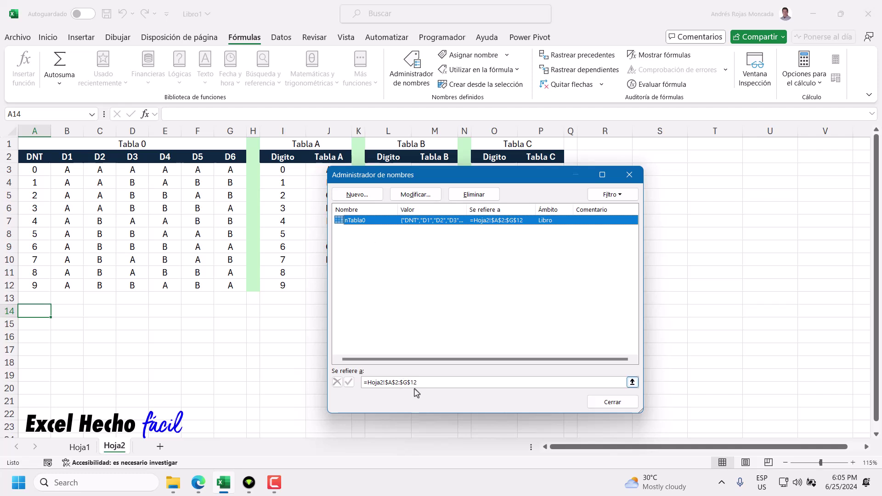
pyautogui.click(432, 383)
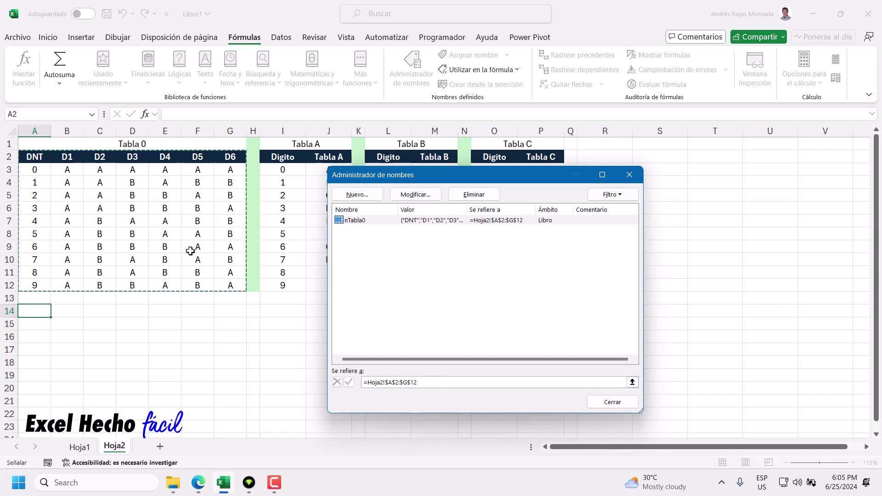
# - Define the name nTablaA referring to Tabla A, Hoja2!$I$2:$J$12
pyautogui.click(354, 196)
pyautogui.write('nTablaA')
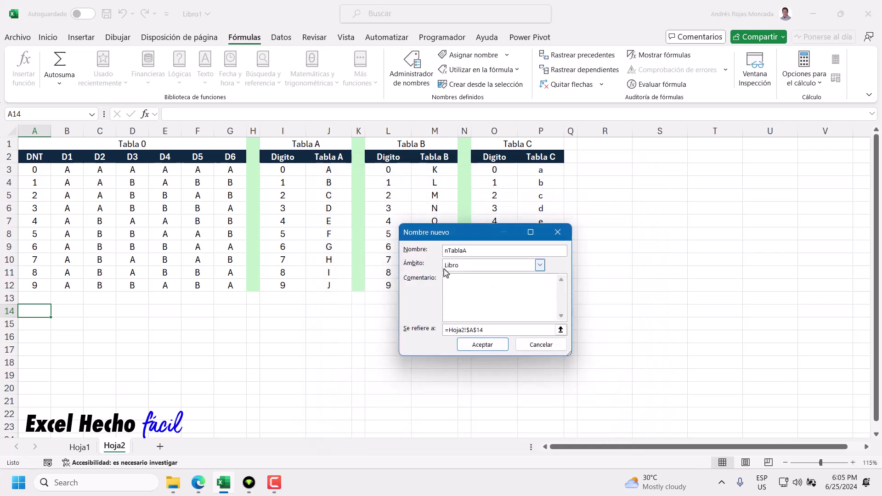
pyautogui.click(561, 330)
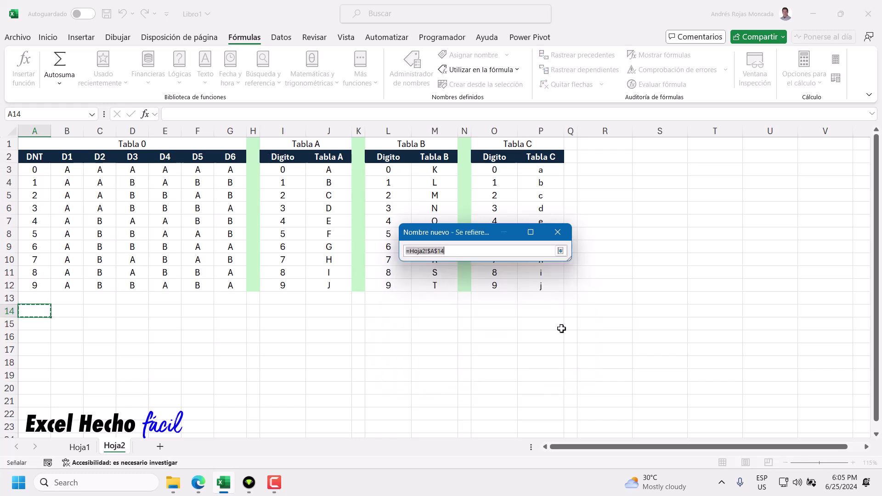
pyautogui.moveTo(282, 159); pyautogui.dragTo(341, 287)
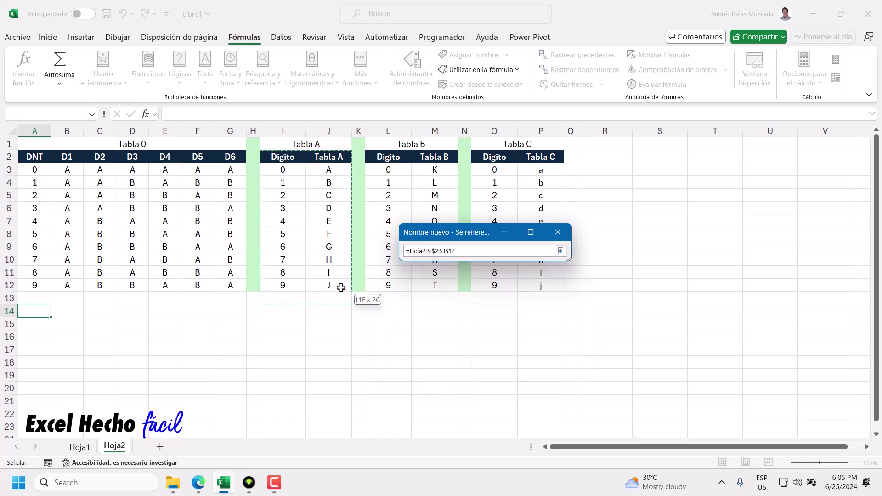
pyautogui.click(560, 250)
pyautogui.click(501, 343)
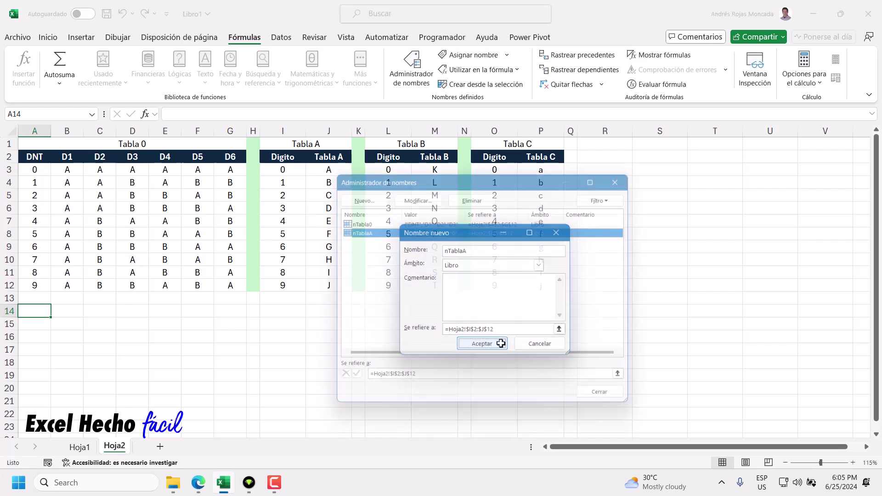
# - Define the name nTablaB referring to Tabla B, Hoja2!$L$2:$M$12
pyautogui.click(371, 197)
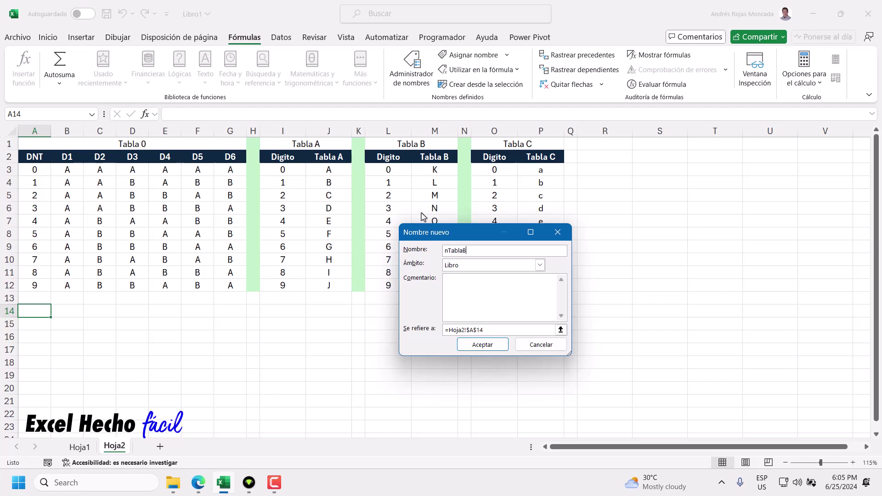
pyautogui.click(560, 330)
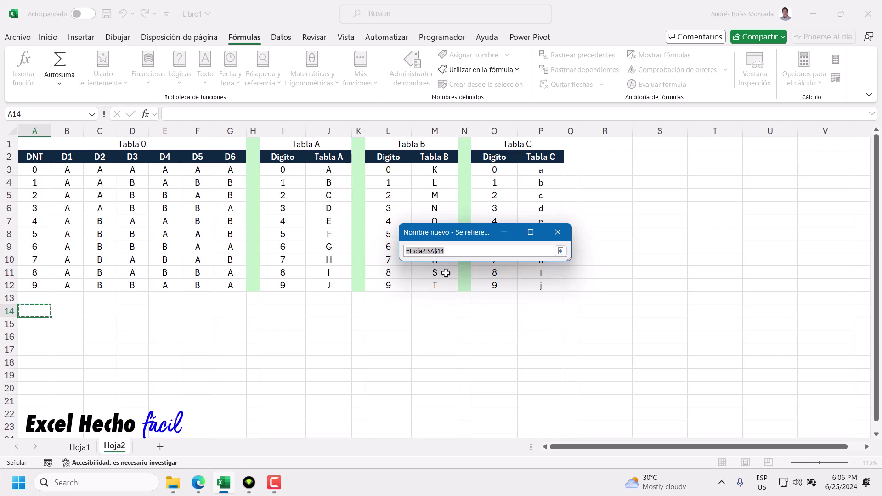
pyautogui.moveTo(389, 158); pyautogui.dragTo(440, 288)
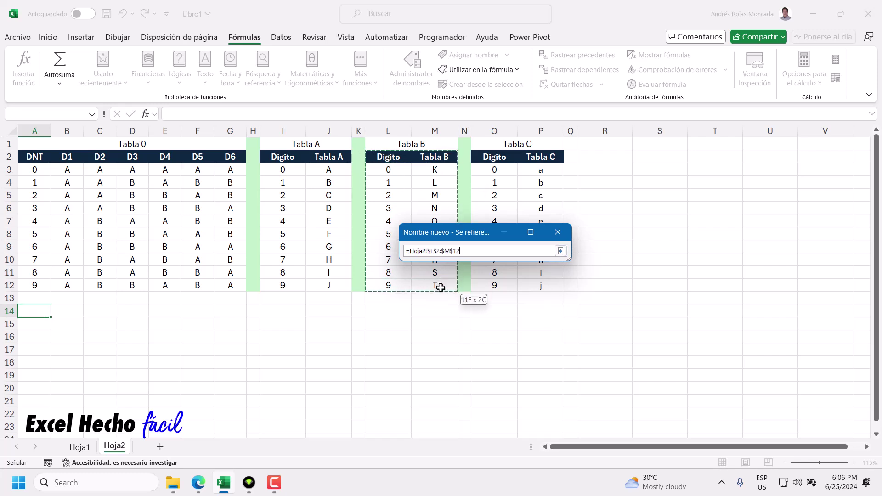
pyautogui.click(561, 251)
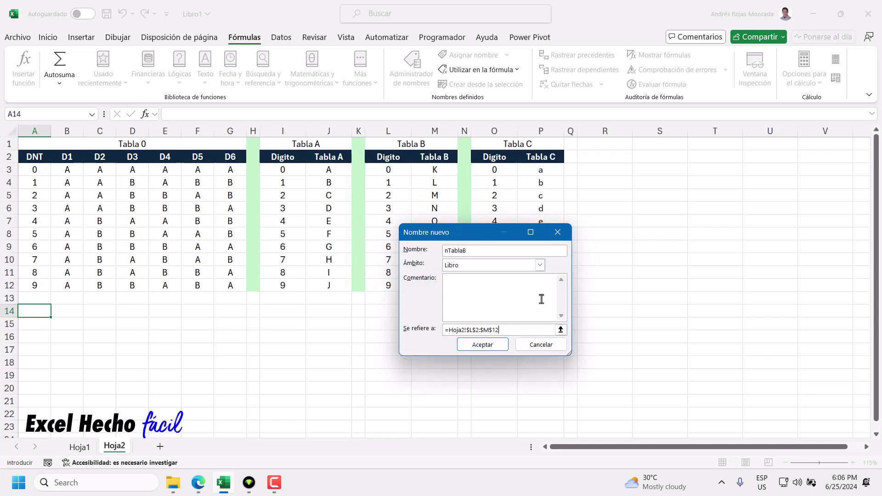
pyautogui.click(499, 344)
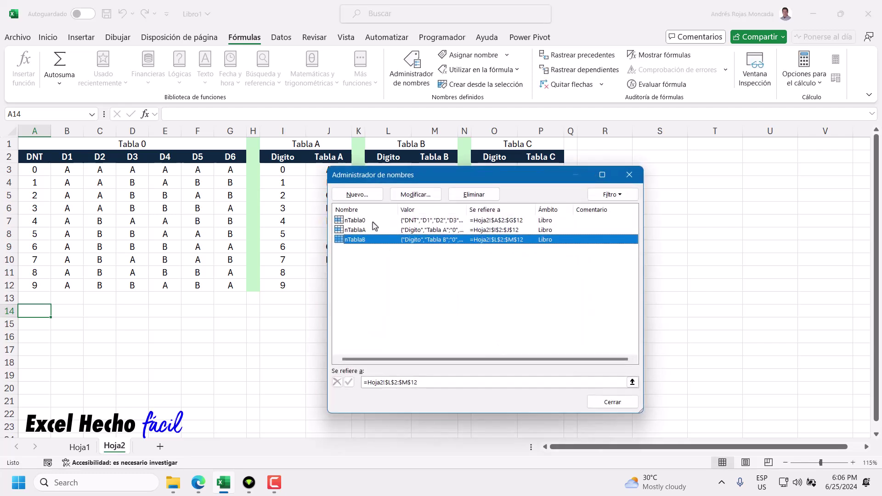
# - Review the ranges that nTabla0, nTablaA and nTablaB refer to in the name list
pyautogui.click(373, 221)
pyautogui.click(423, 383)
pyautogui.click(381, 249)
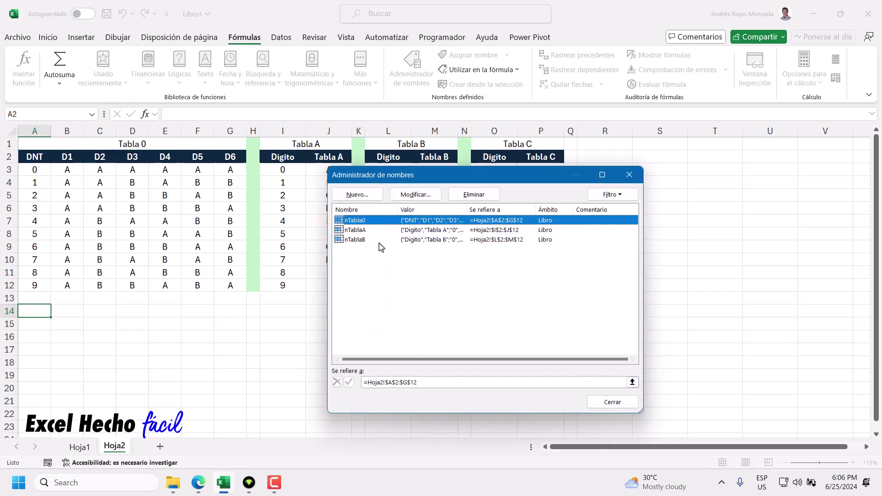
pyautogui.click(374, 230)
pyautogui.click(449, 382)
pyautogui.click(385, 275)
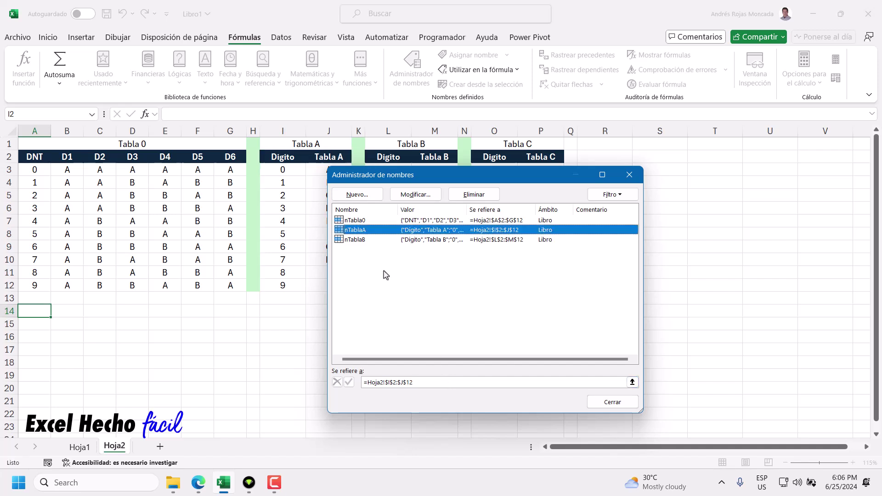
pyautogui.click(373, 239)
pyautogui.click(450, 382)
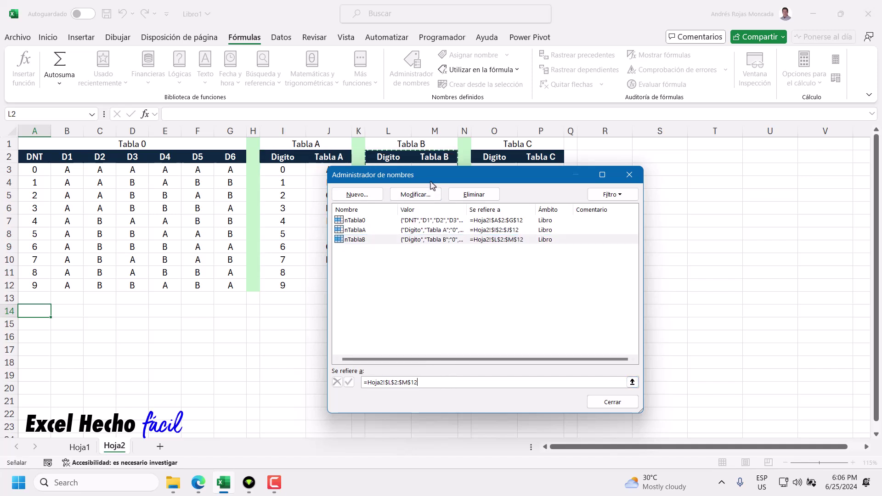
pyautogui.moveTo(432, 185)
pyautogui.mouseDown()
pyautogui.moveTo(433, 376)
pyautogui.moveTo(405, 184)
pyautogui.mouseUp()
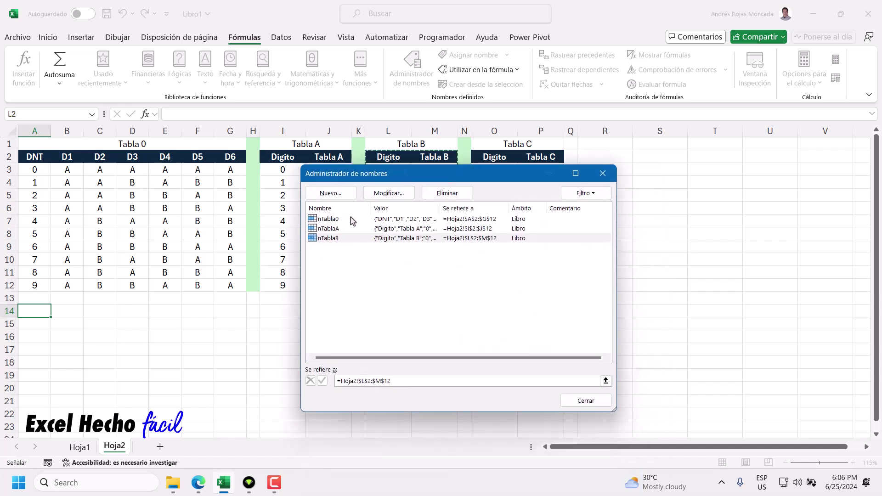
pyautogui.click(406, 356)
# - Define the name nTablaC referring to Tabla C, Hoja2!$O$2:$P$12
pyautogui.click(331, 193)
pyautogui.write('nTablaC')
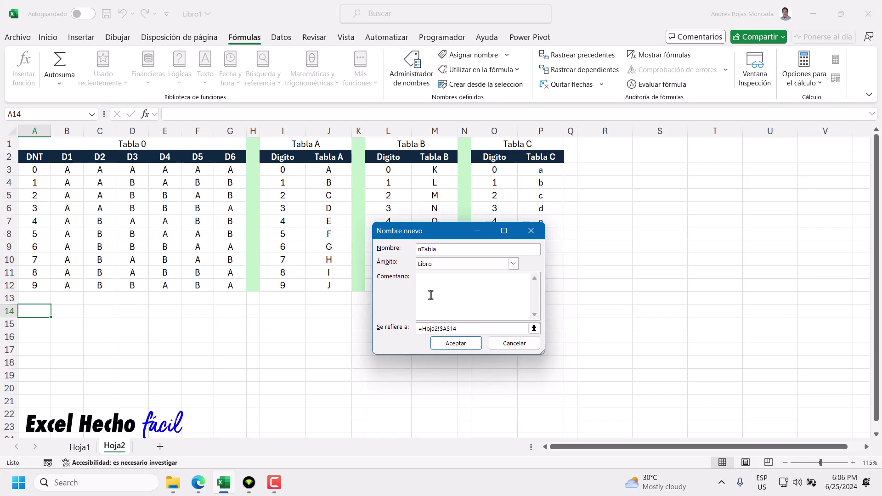
pyautogui.click(534, 328)
pyautogui.moveTo(495, 157); pyautogui.dragTo(552, 285)
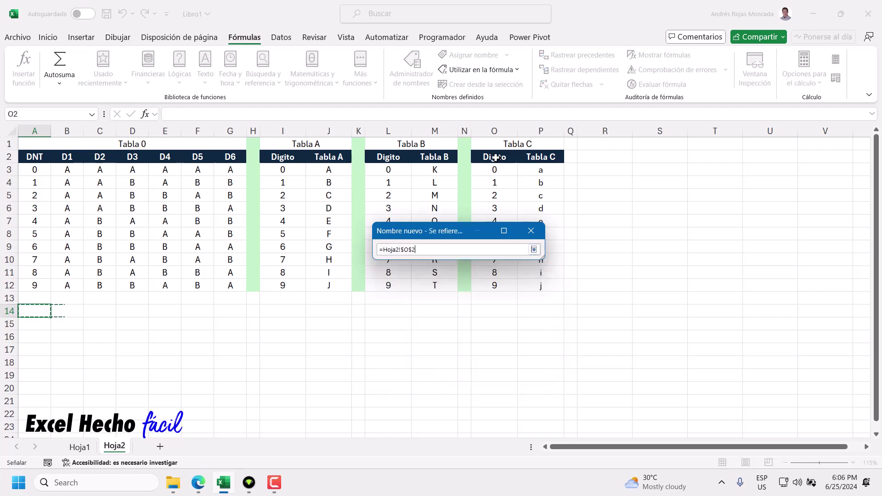
pyautogui.click(534, 250)
pyautogui.click(456, 346)
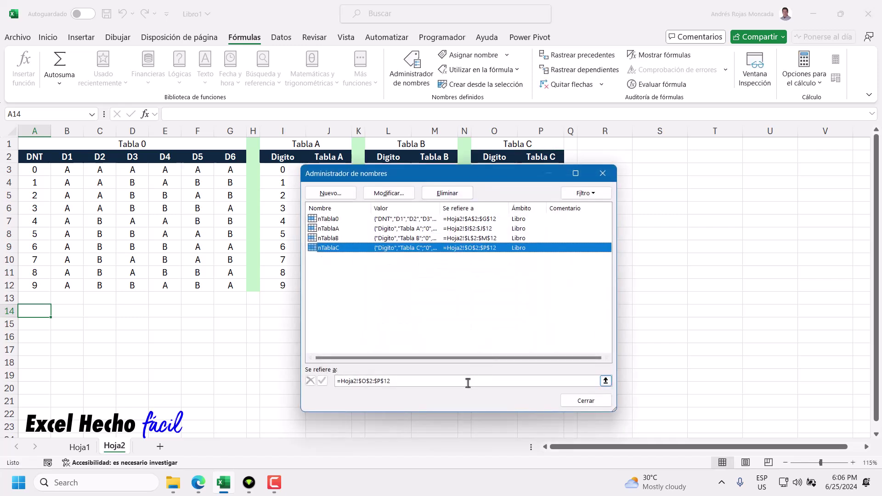
# - Verify nTablaC's range against Tabla C, then close the Name Manager
pyautogui.click(467, 380)
pyautogui.moveTo(527, 178)
pyautogui.mouseDown()
pyautogui.moveTo(527, 358)
pyautogui.moveTo(512, 175)
pyautogui.mouseUp()
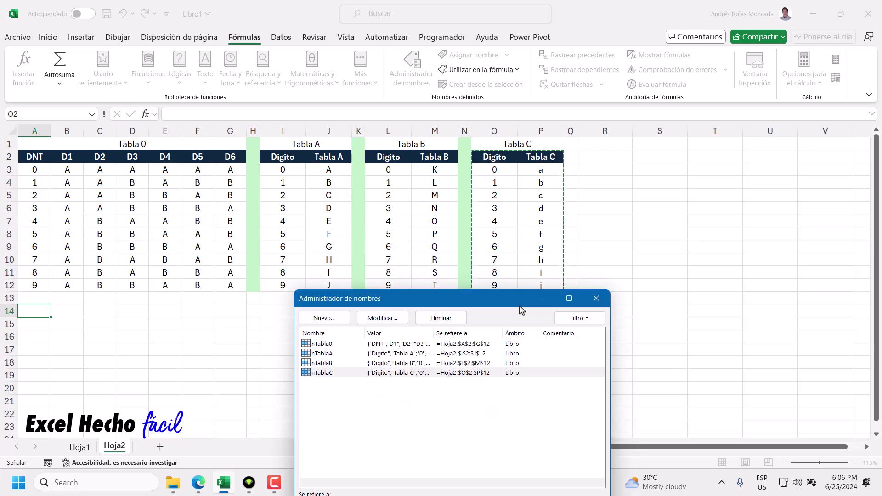
pyautogui.click(406, 314)
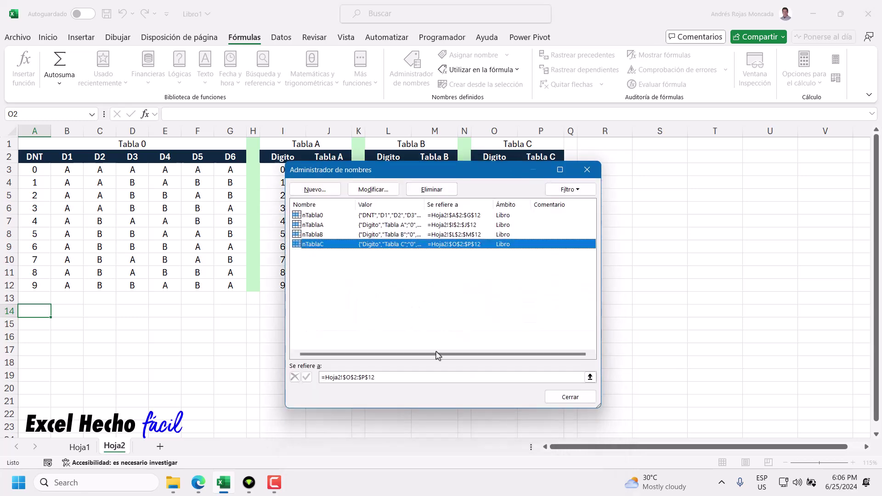
pyautogui.click(554, 396)
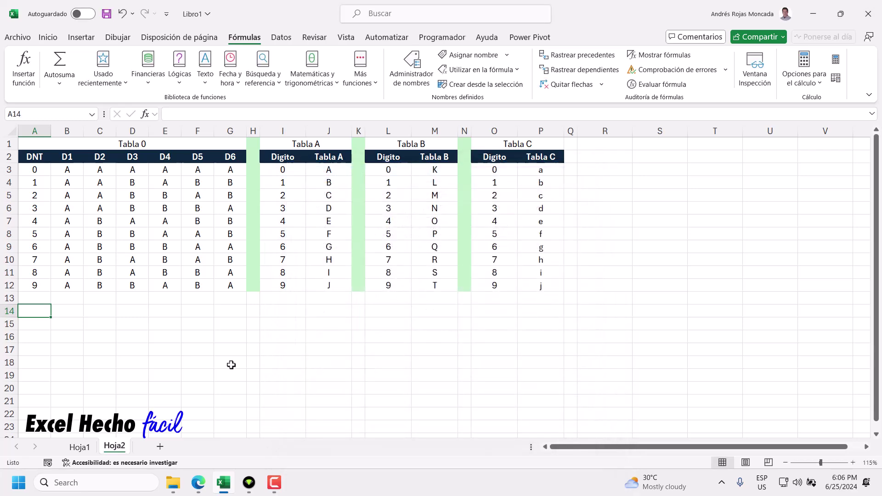
pyautogui.click(81, 446)
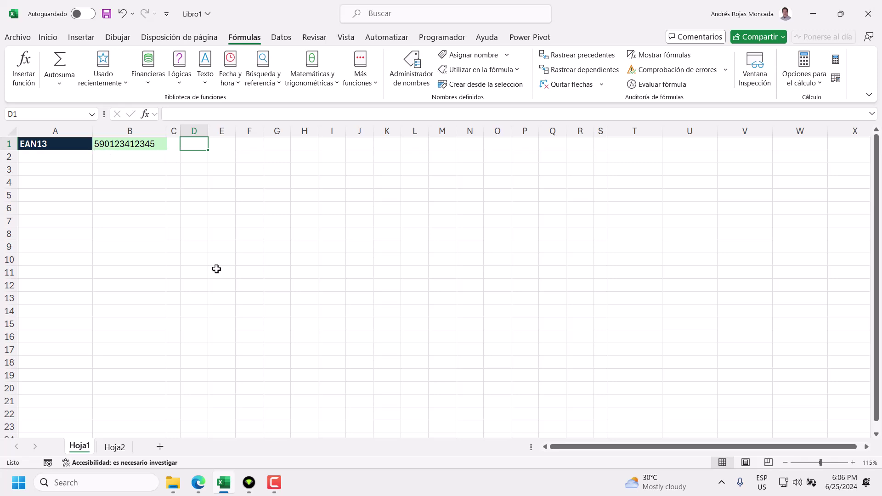
pyautogui.click(198, 482)
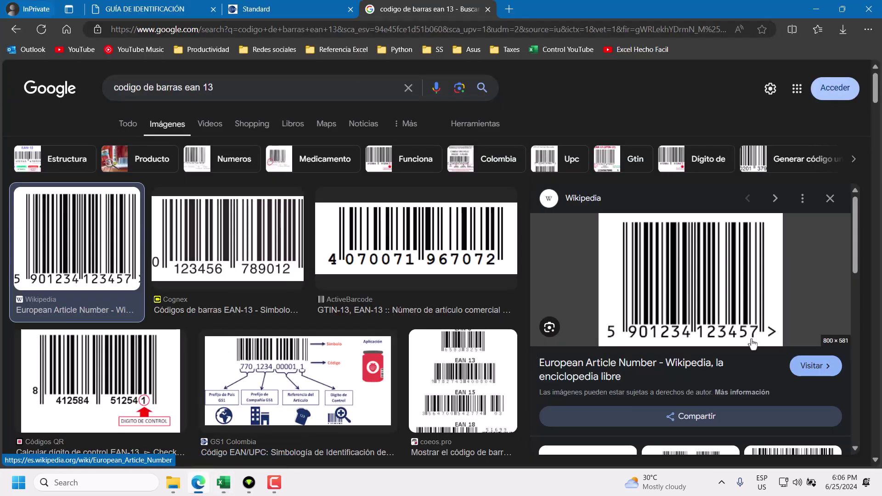
pyautogui.click(224, 483)
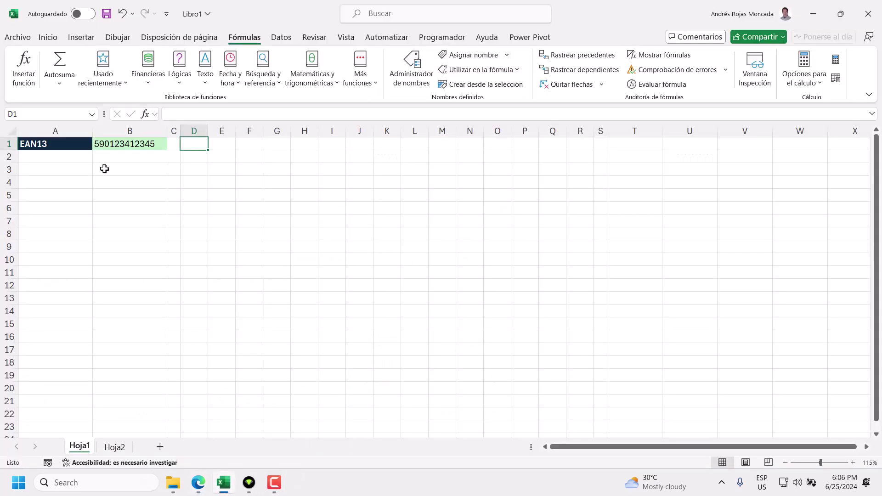
# - Enter =SECUENCIA(,12) in D1 to spill the numbers 1 to 12 across D1:O1
pyautogui.write('=secu')
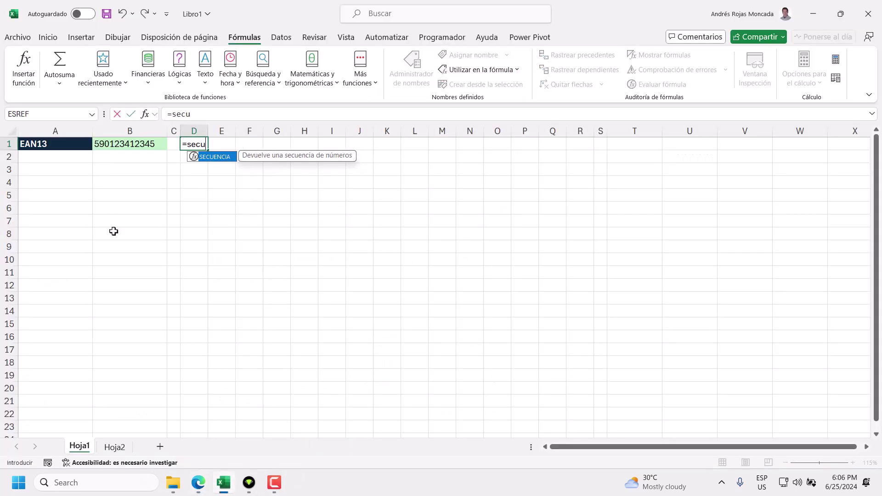
pyautogui.press('Tab')
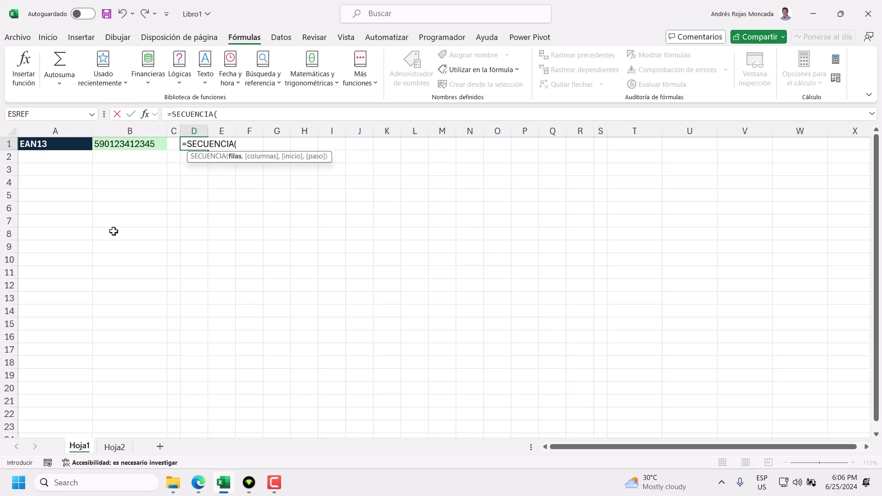
pyautogui.write(',12)')
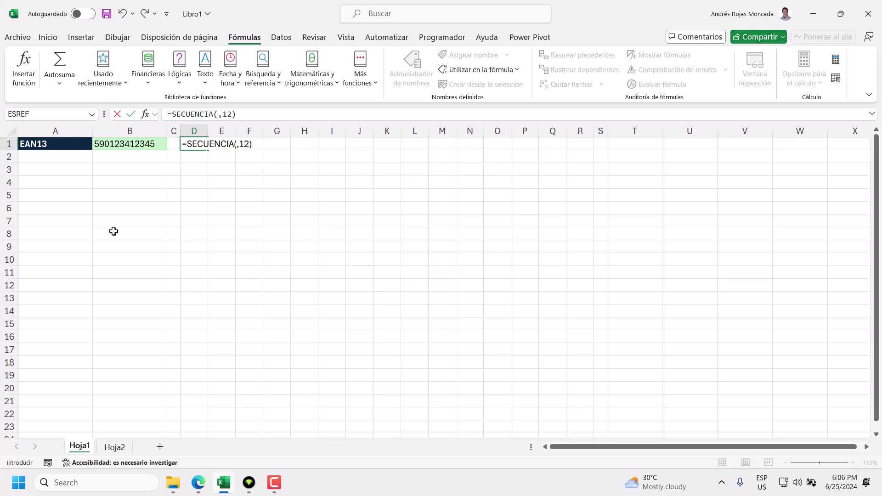
pyautogui.press('Return')
pyautogui.click(192, 142)
pyautogui.moveTo(192, 142); pyautogui.dragTo(505, 144)
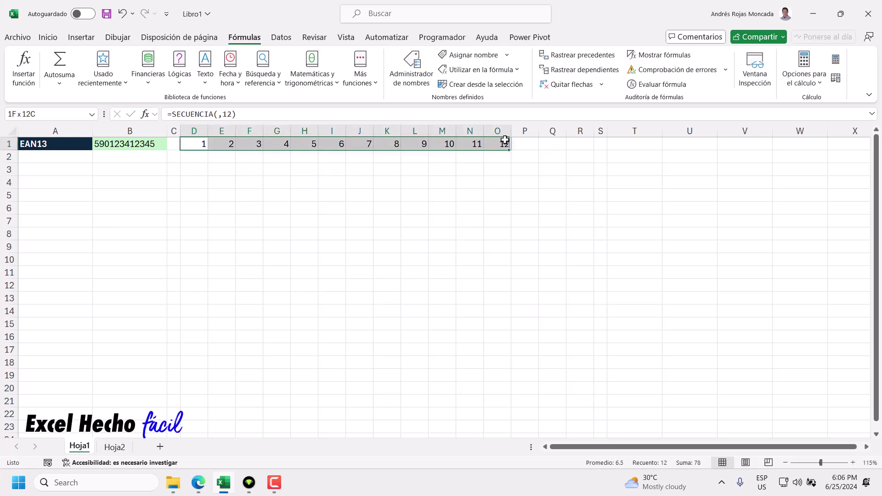
pyautogui.click(203, 141)
# - Change D1 to =EXTRAE(B1,SECUENCIA(,12),1) so each digit of B1 spills into its own cell
pyautogui.doubleClick(203, 142)
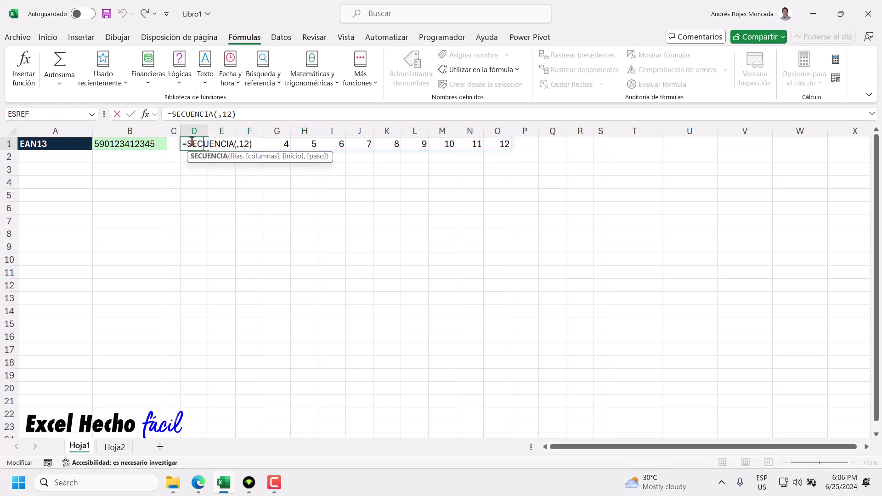
pyautogui.press('Home')
pyautogui.press('Right')
pyautogui.write('ext')
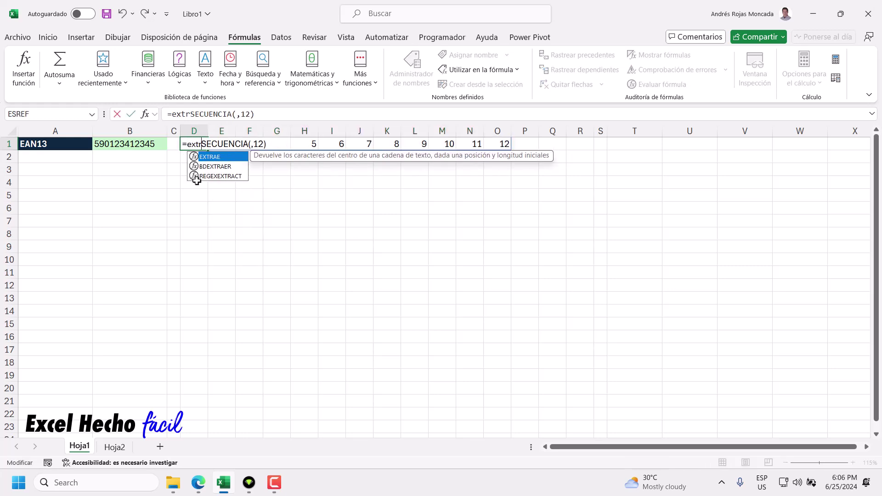
pyautogui.press('Tab')
pyautogui.click(142, 142)
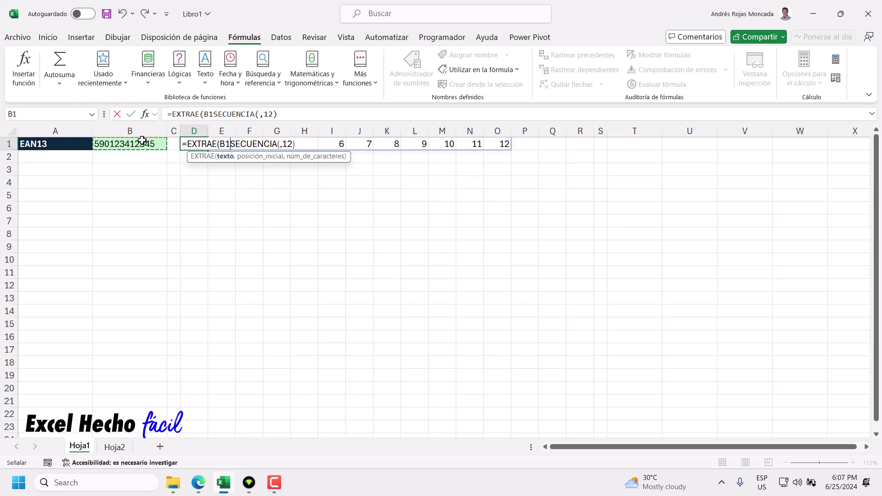
pyautogui.write(',')
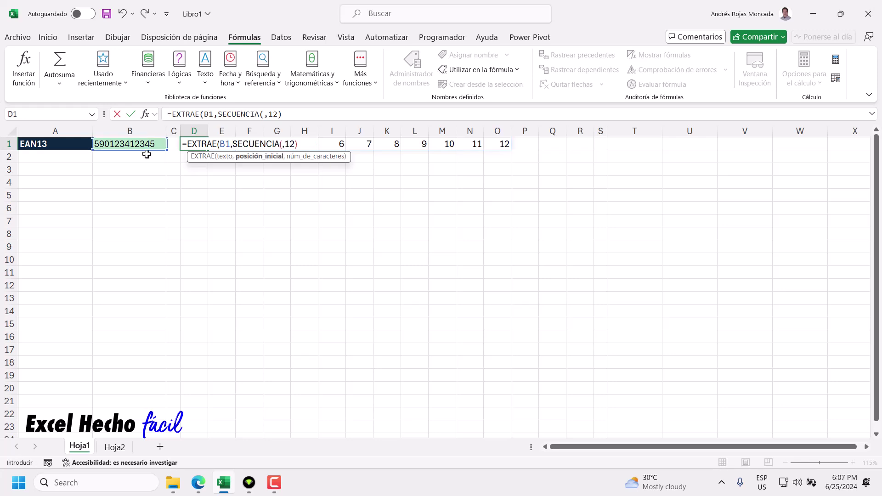
pyautogui.click(256, 163)
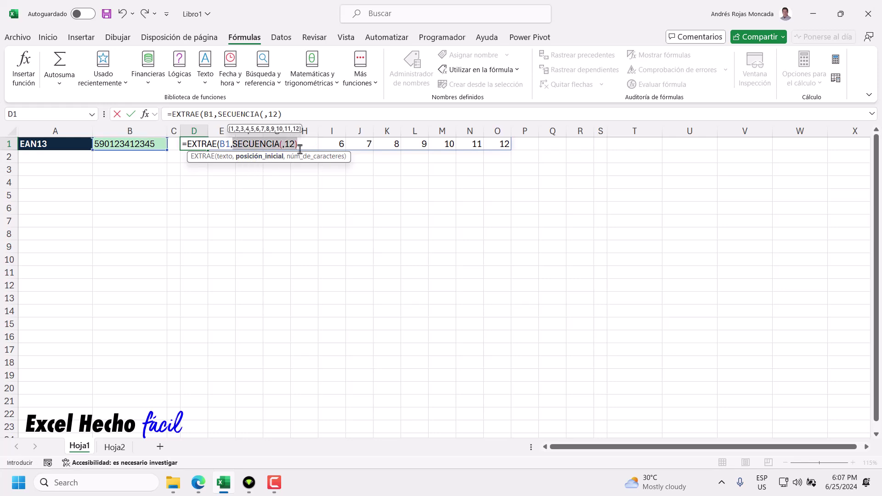
pyautogui.click(303, 144)
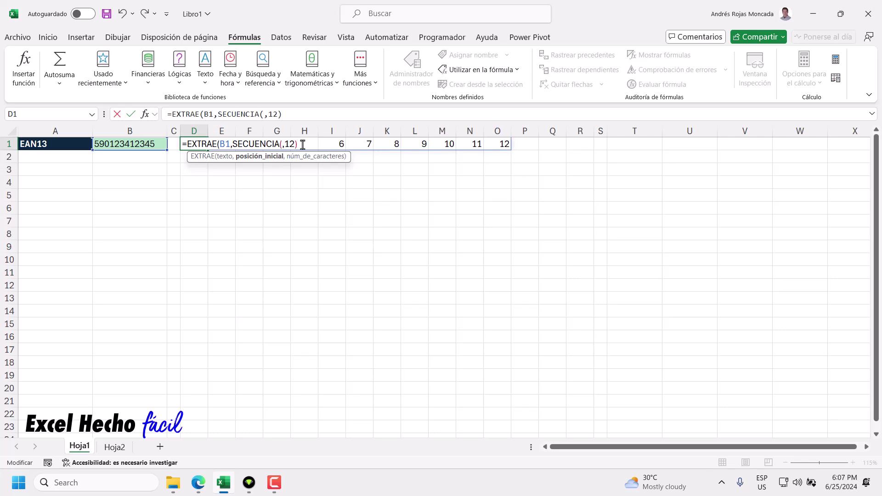
pyautogui.write(',1')
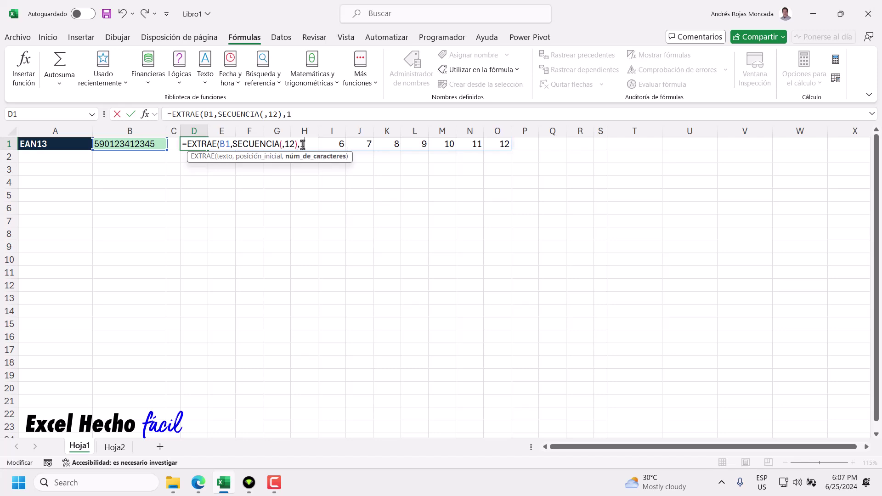
pyautogui.press('Return')
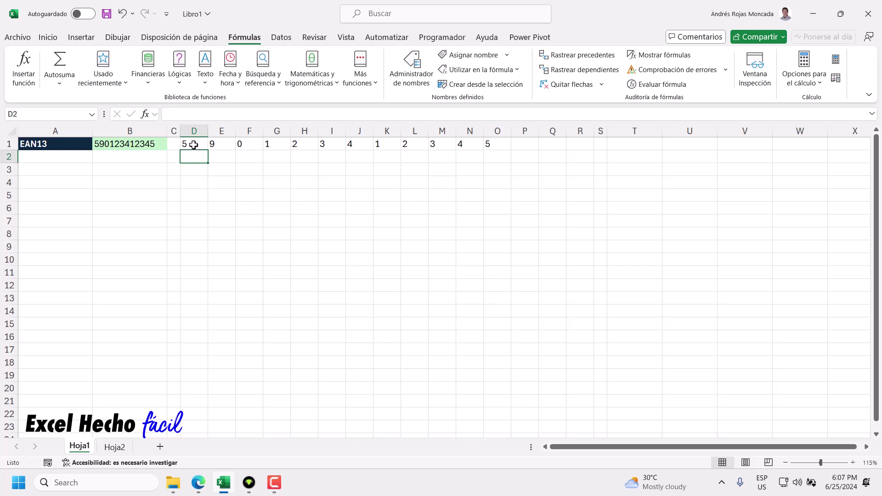
# - Centre the twelve digits in D1:O1 and fill them light green like B1
pyautogui.moveTo(194, 145); pyautogui.dragTo(498, 144)
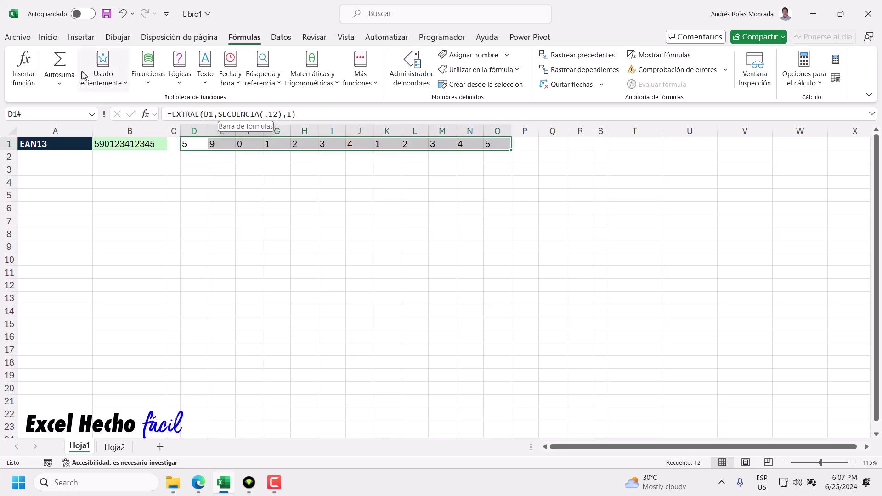
pyautogui.click(56, 44)
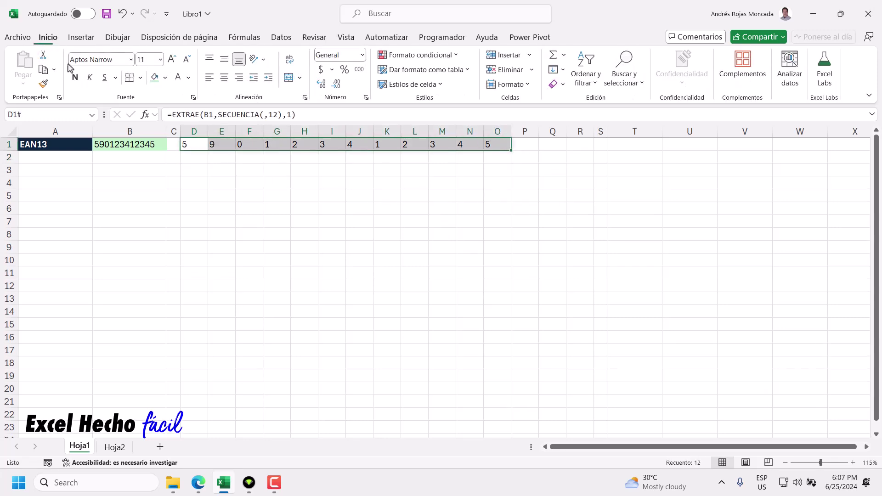
pyautogui.click(223, 78)
pyautogui.click(155, 77)
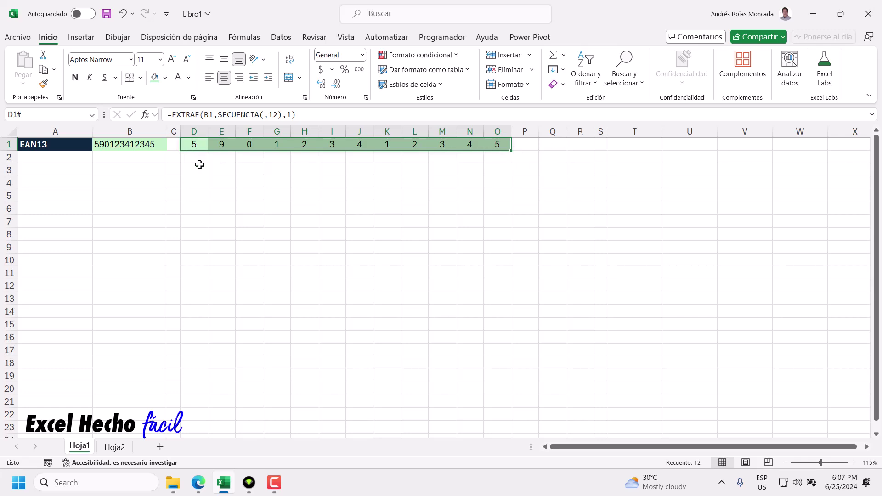
pyautogui.click(198, 169)
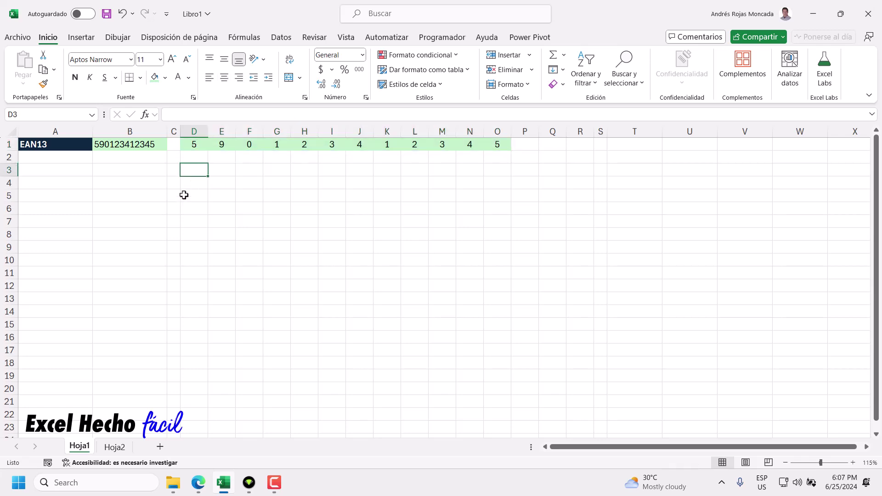
# - Label B3 'Indices' and enter =SECUENCIA(,12,12,-1) in D3 to count down from 12 to 1
pyautogui.press('Left')
pyautogui.press('Left')
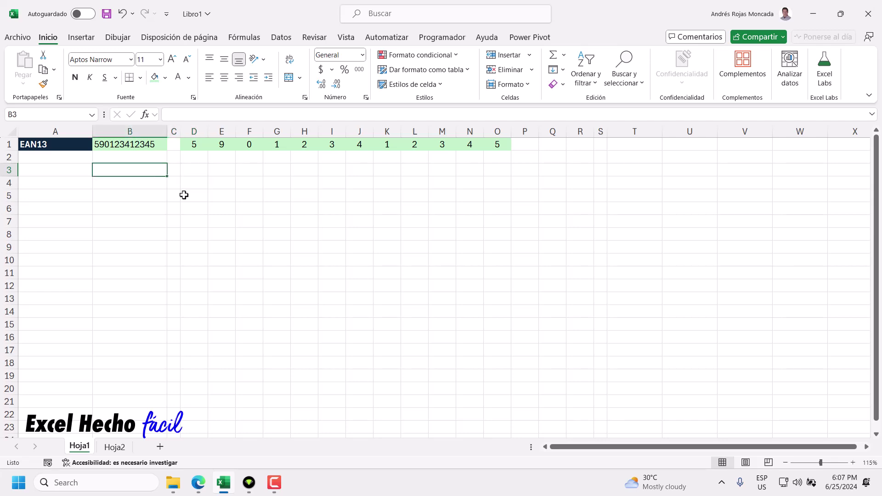
pyautogui.write('Indice')
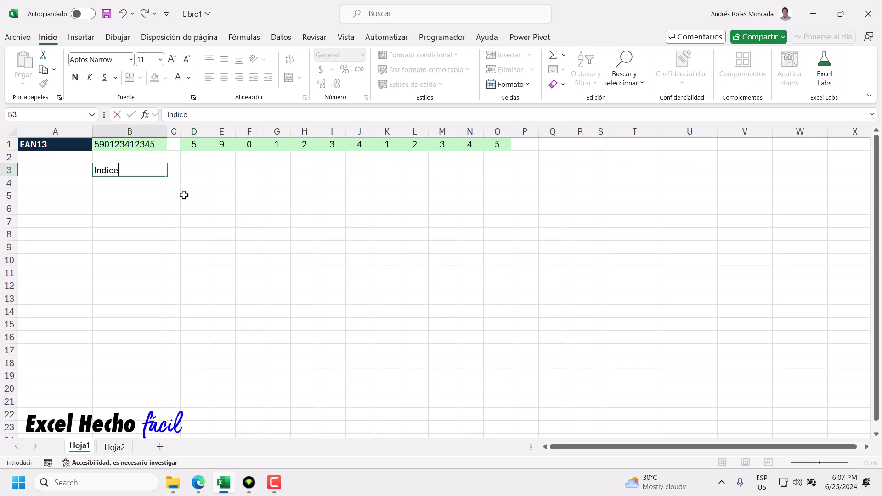
pyautogui.write('s')
pyautogui.press('Right')
pyautogui.press('Right')
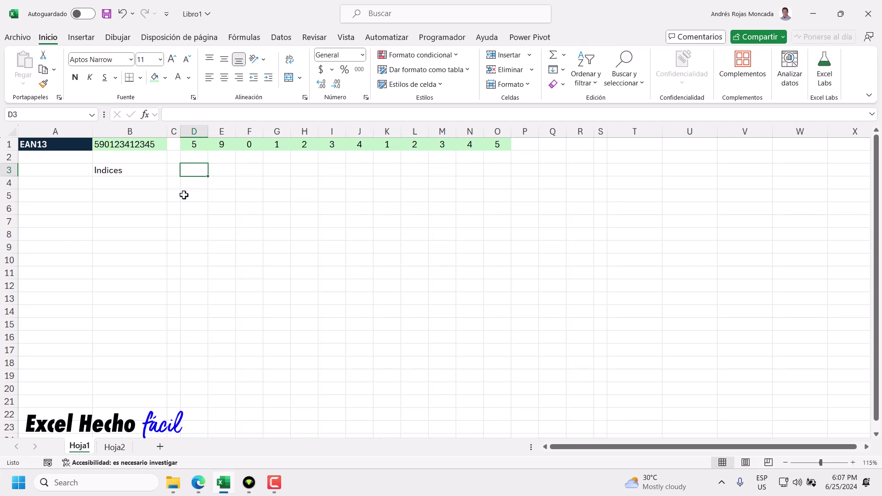
pyautogui.write('=')
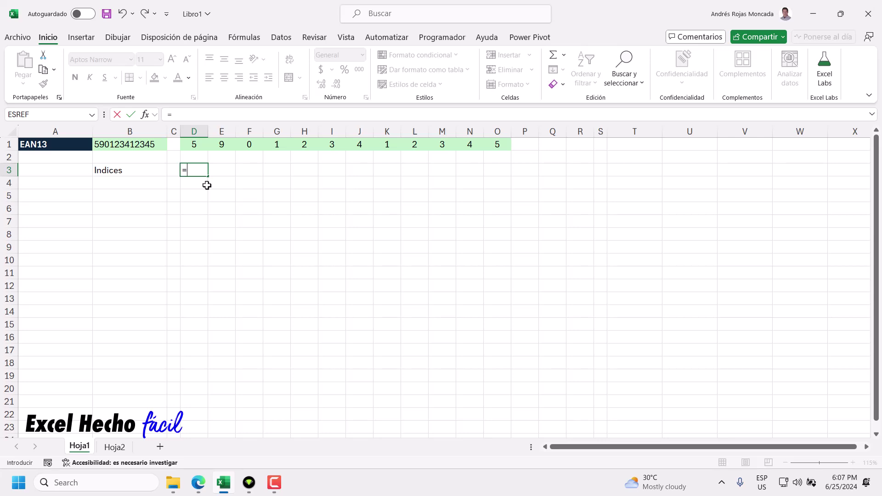
pyautogui.write('secu')
pyautogui.press('Tab')
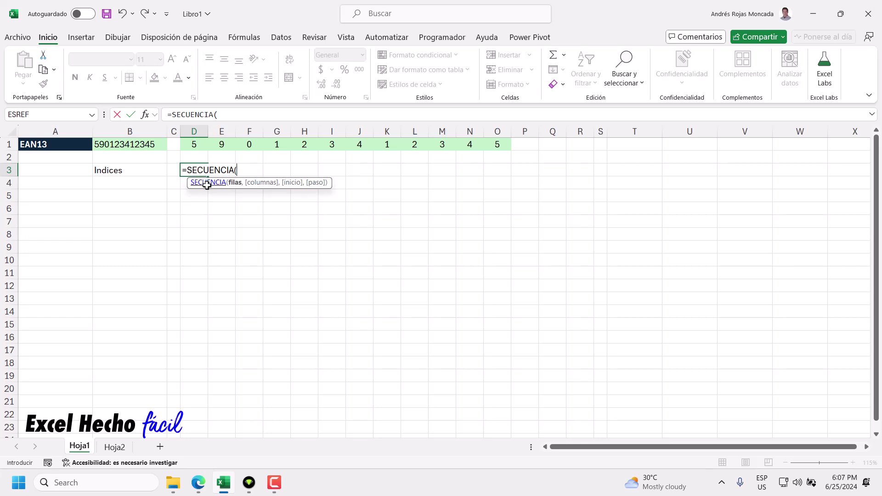
pyautogui.write(',12')
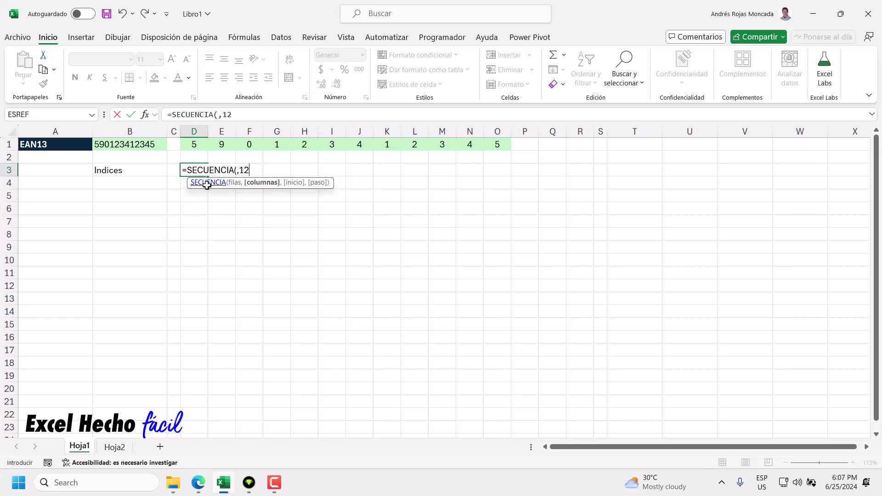
pyautogui.write(',12')
pyautogui.write(',')
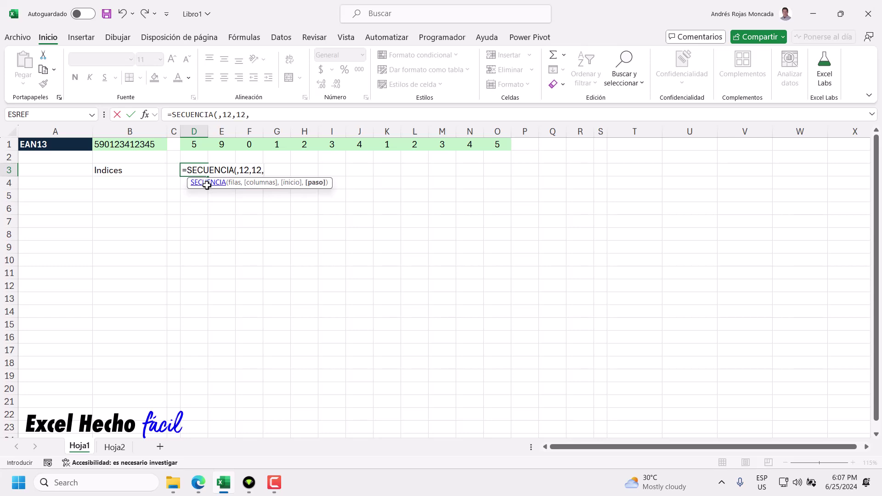
pyautogui.write('-1)')
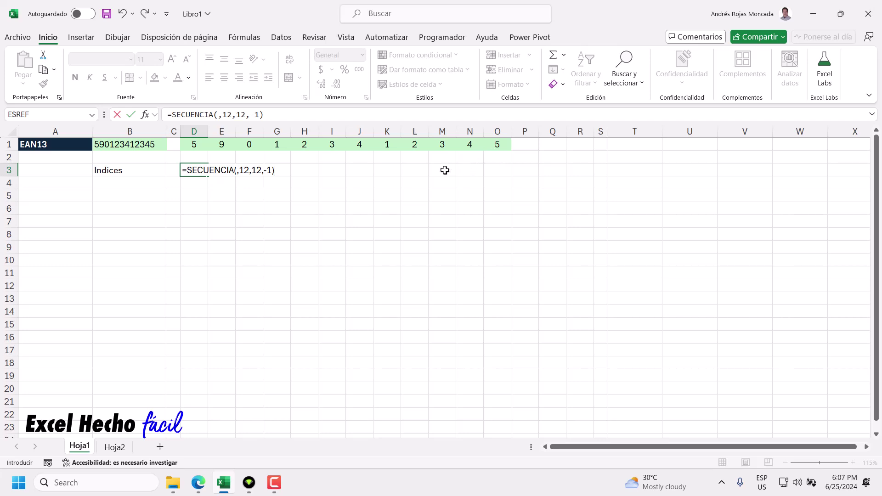
pyautogui.click(239, 172)
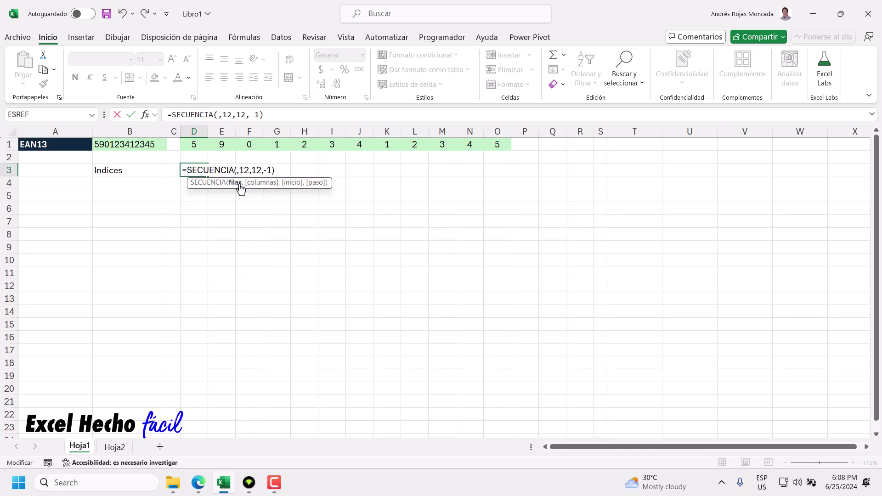
pyautogui.click(255, 185)
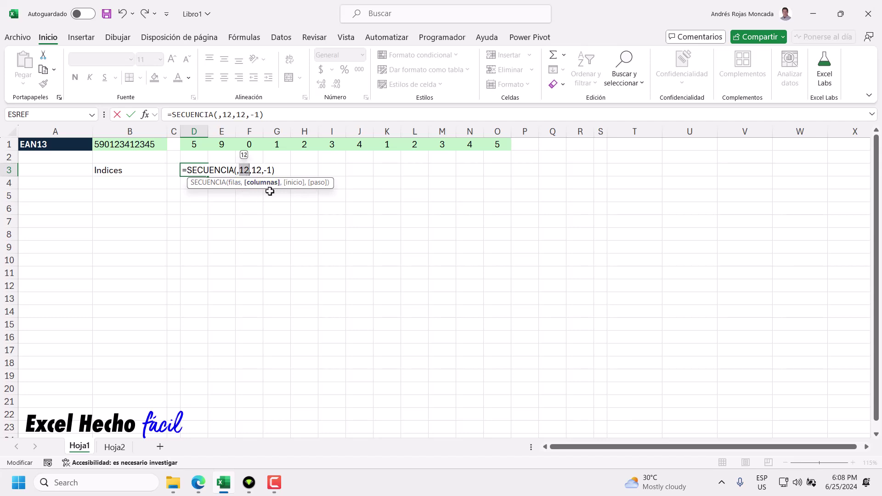
pyautogui.doubleClick(257, 170)
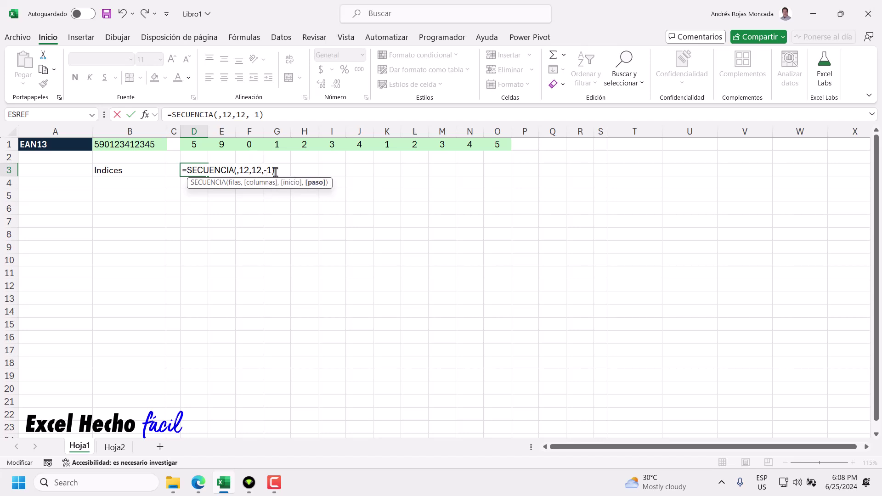
pyautogui.press('Return')
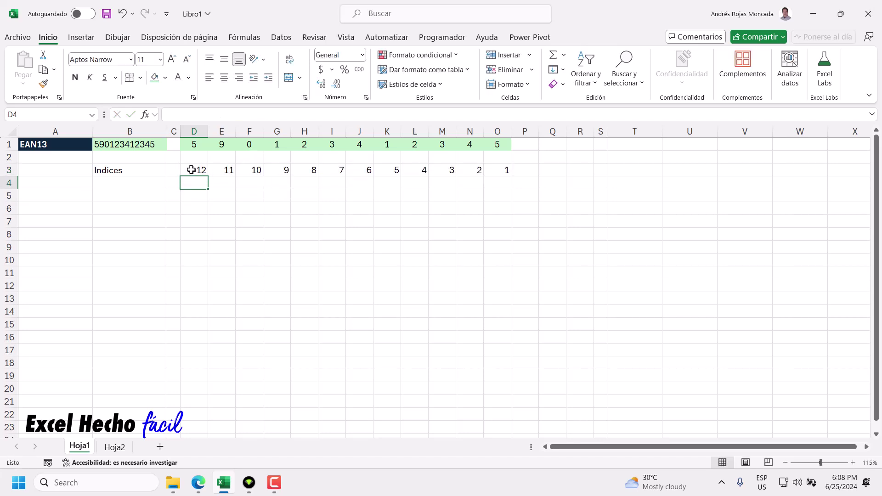
# - Shade the countdown row D3:O3 yellow
pyautogui.moveTo(193, 170); pyautogui.dragTo(502, 169)
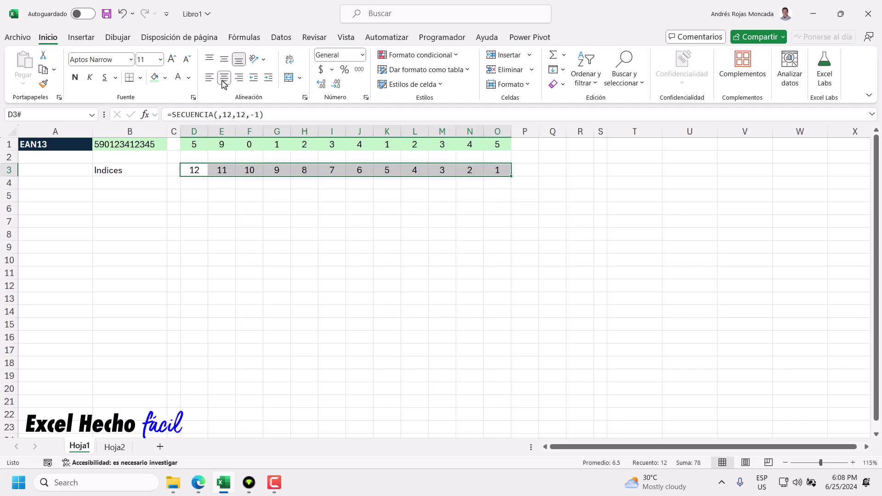
pyautogui.click(164, 78)
pyautogui.click(180, 209)
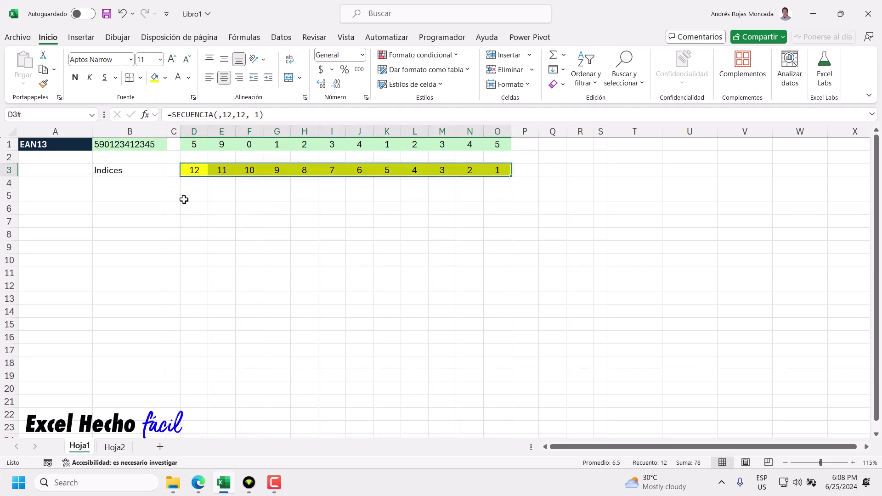
pyautogui.click(192, 183)
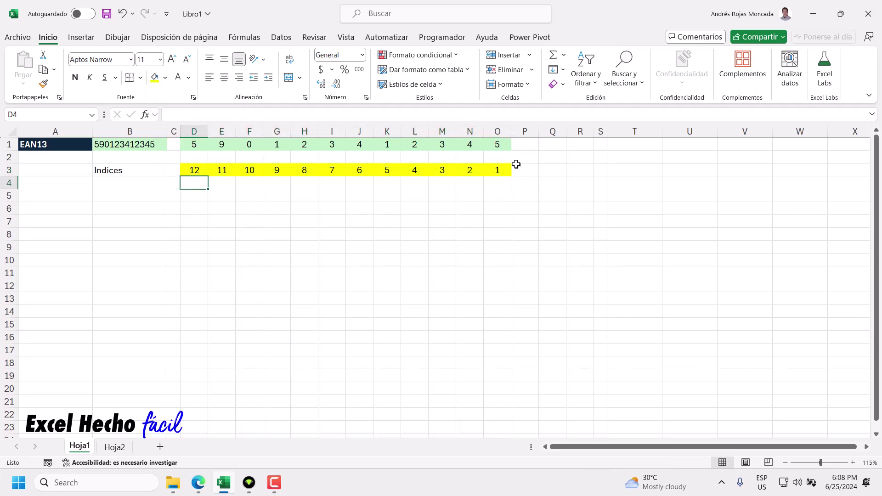
pyautogui.click(499, 183)
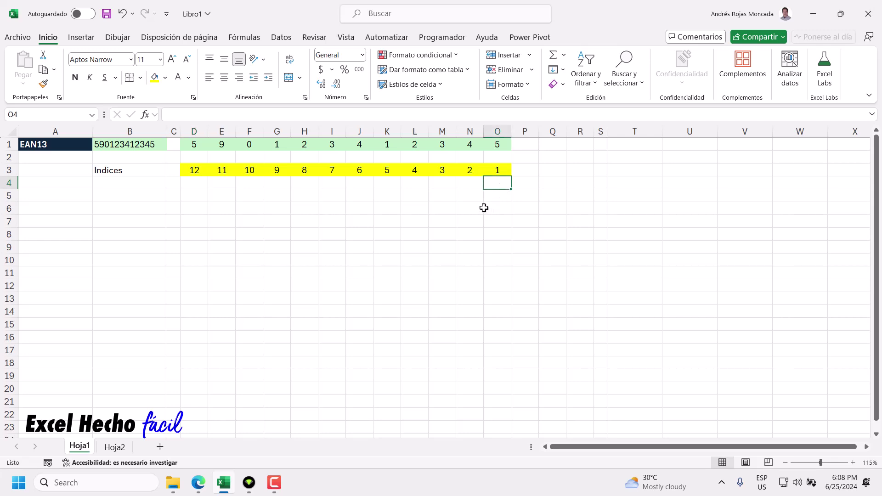
# - Put weight 3 in E4, G4, I4, K4, M4 and O4 at once, centred
pyautogui.keyDown('ctrl'); pyautogui.click(442, 183); pyautogui.keyUp('ctrl')
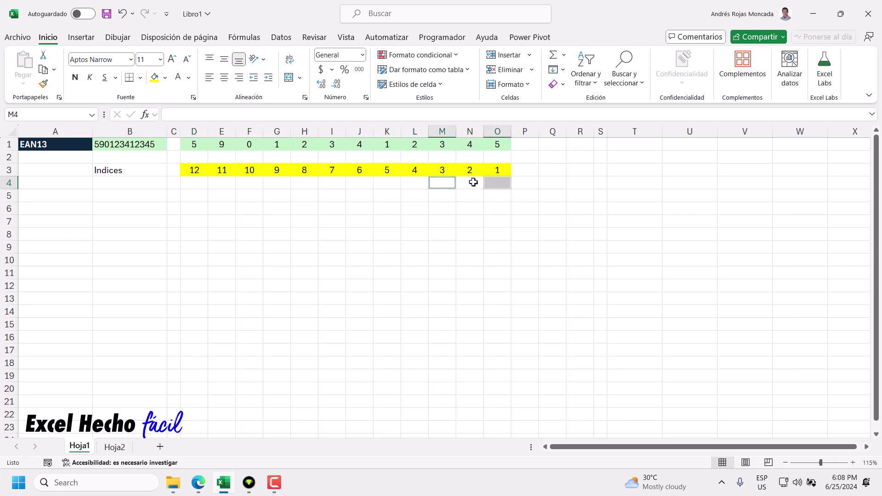
pyautogui.keyDown('ctrl'); pyautogui.click(385, 182); pyautogui.keyUp('ctrl')
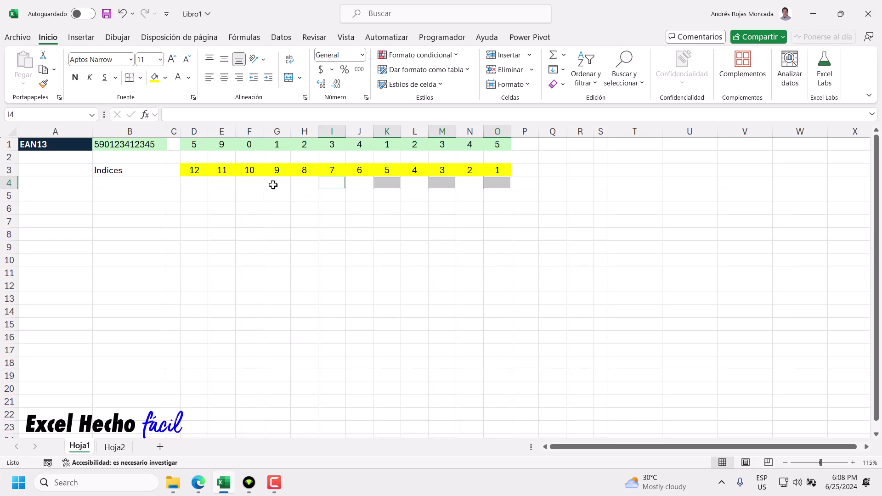
pyautogui.keyDown('ctrl'); pyautogui.click(274, 184); pyautogui.keyUp('ctrl')
pyautogui.keyDown('ctrl'); pyautogui.click(220, 185); pyautogui.keyUp('ctrl')
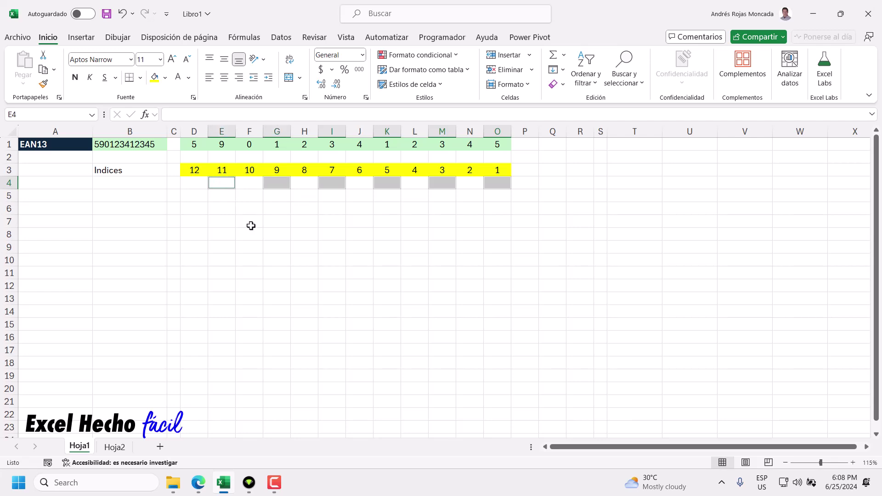
pyautogui.write('3')
pyautogui.hotkey('ctrl', 'Return')
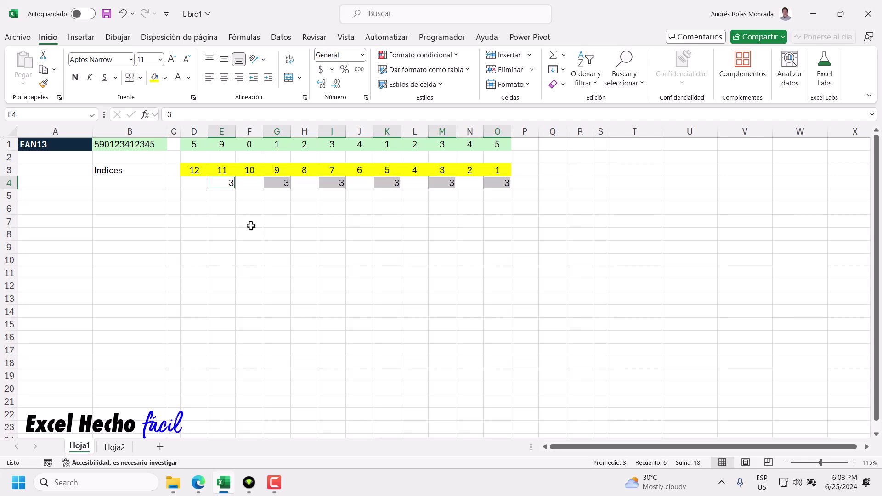
pyautogui.click(225, 77)
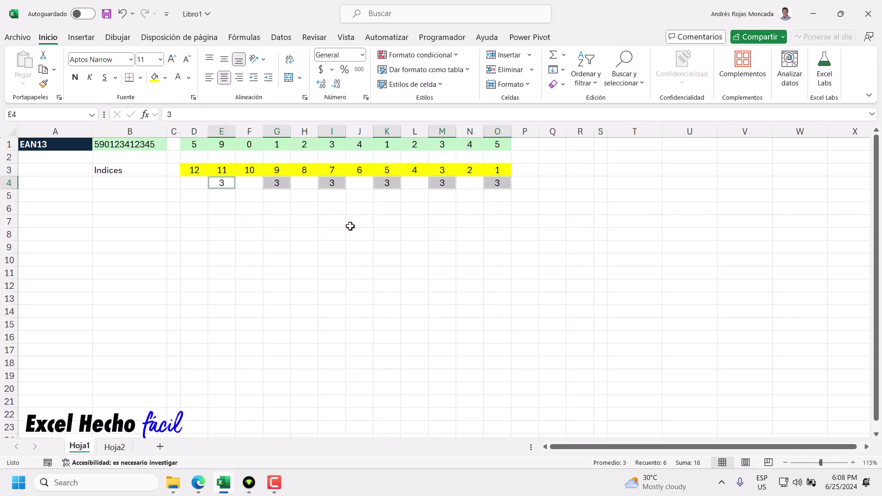
# - Put weight 1 in D4, F4, H4, J4, L4 and N4 at once
pyautogui.click(476, 185)
pyautogui.keyDown('ctrl'); pyautogui.click(413, 184); pyautogui.keyUp('ctrl')
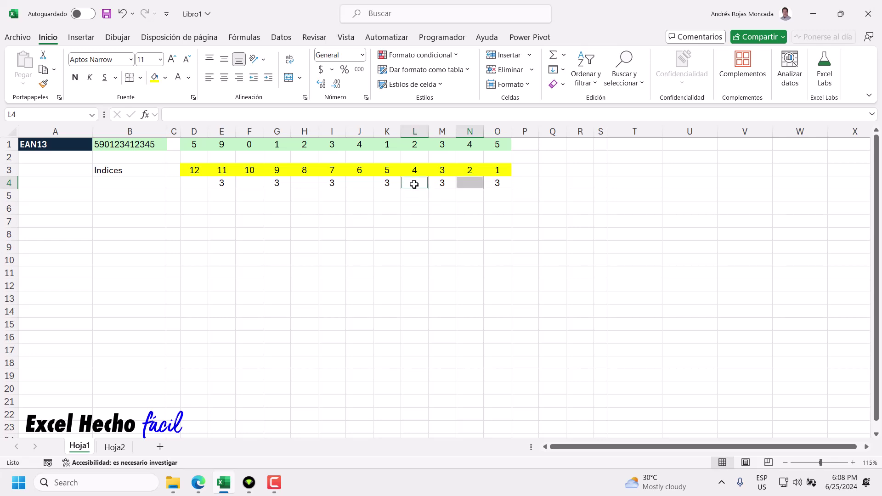
pyautogui.keyDown('ctrl'); pyautogui.click(358, 184); pyautogui.keyUp('ctrl')
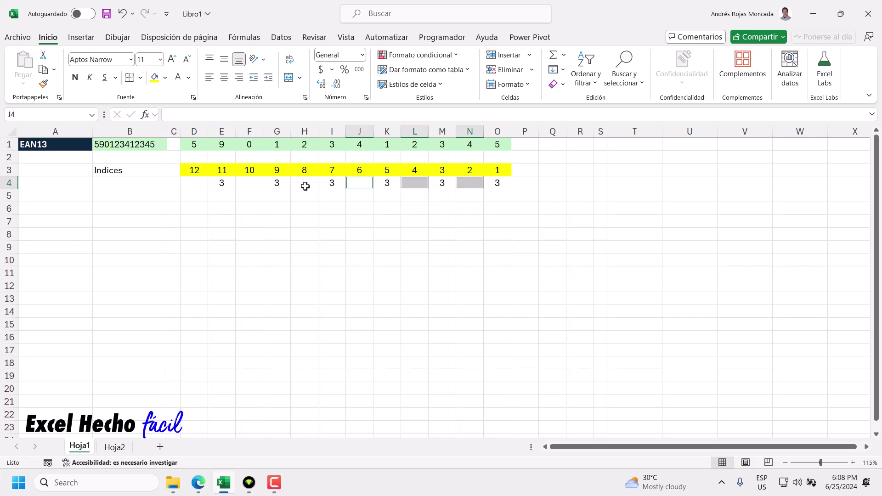
pyautogui.keyDown('ctrl'); pyautogui.click(305, 186); pyautogui.keyUp('ctrl')
pyautogui.keyDown('ctrl'); pyautogui.click(259, 186); pyautogui.keyUp('ctrl')
pyautogui.keyDown('ctrl'); pyautogui.click(199, 186); pyautogui.keyUp('ctrl')
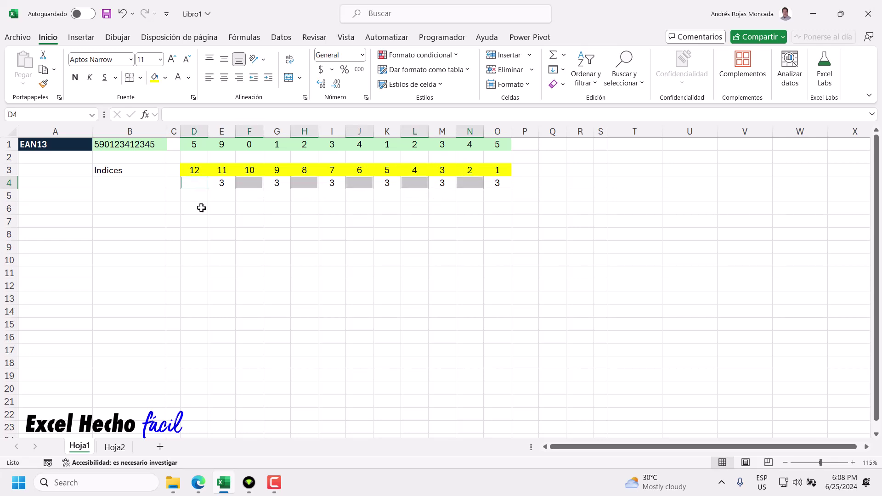
pyautogui.write('1')
pyautogui.hotkey('ctrl', 'Return')
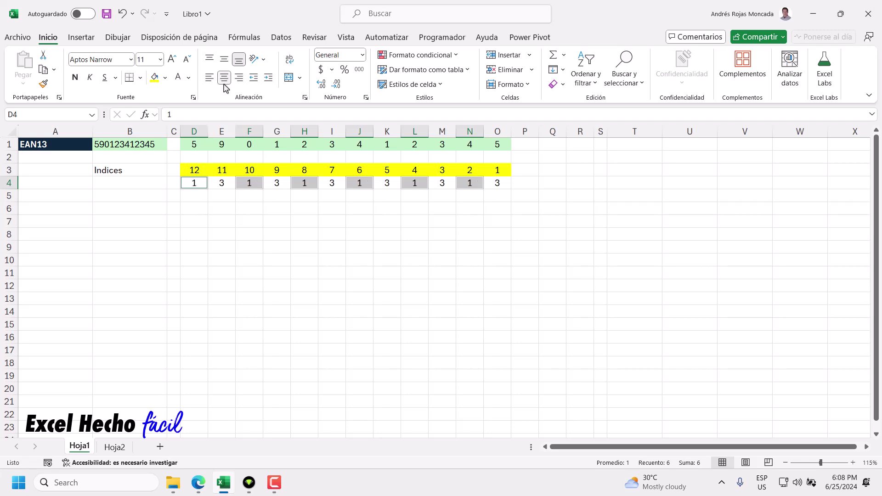
# - Label B4 'Indice producto', shade D4:O4 light blue, and begin the Producto label in B5
pyautogui.click(106, 188)
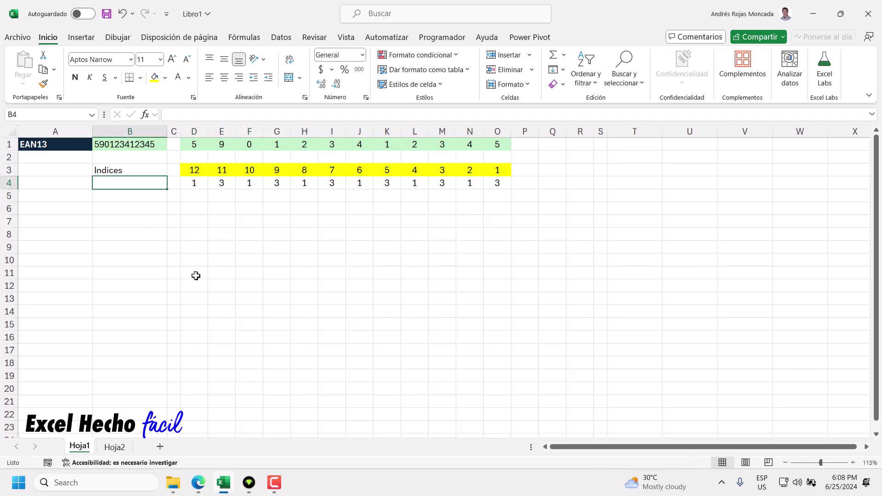
pyautogui.write('Ind')
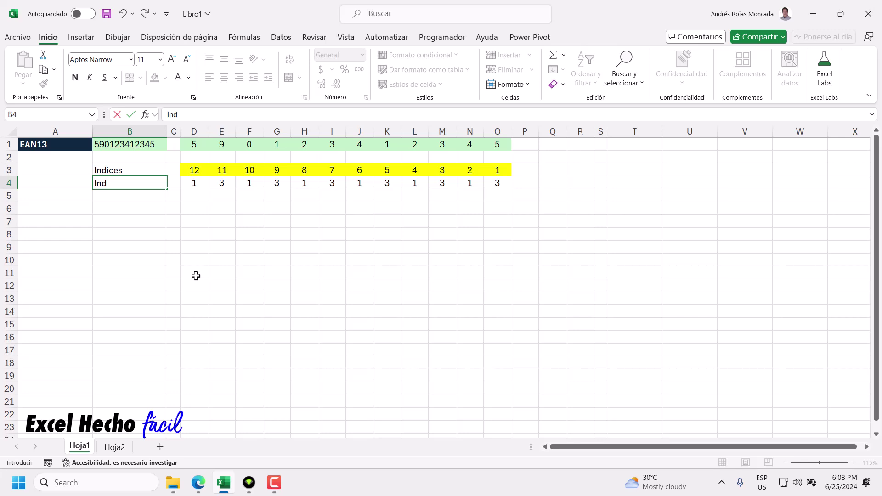
pyautogui.write('fiice produc')
pyautogui.write('to')
pyautogui.press('Return')
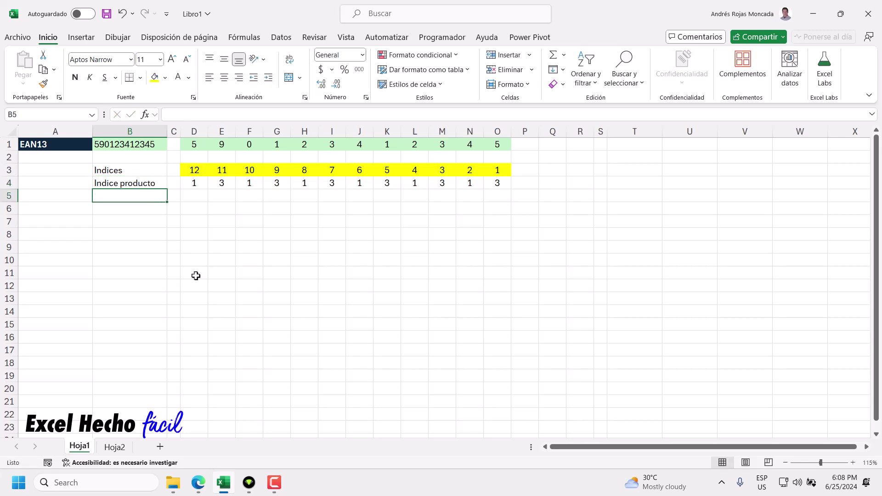
pyautogui.moveTo(192, 181); pyautogui.dragTo(506, 183)
pyautogui.click(165, 77)
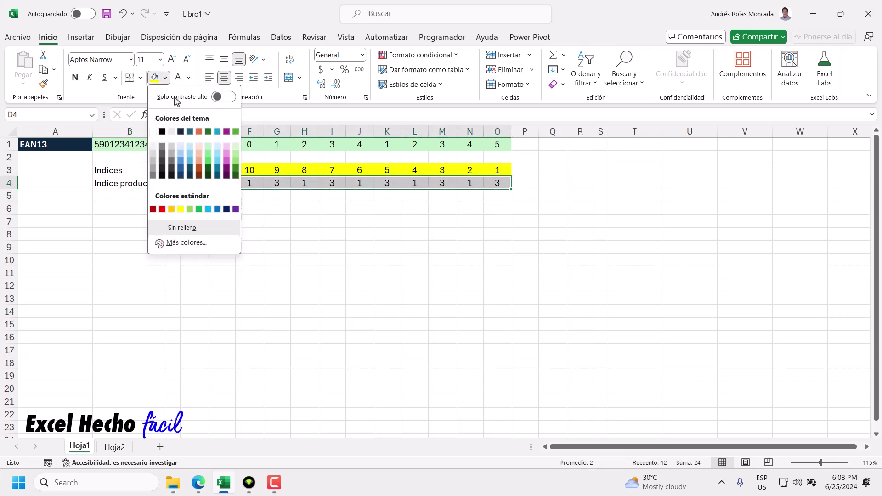
pyautogui.click(191, 147)
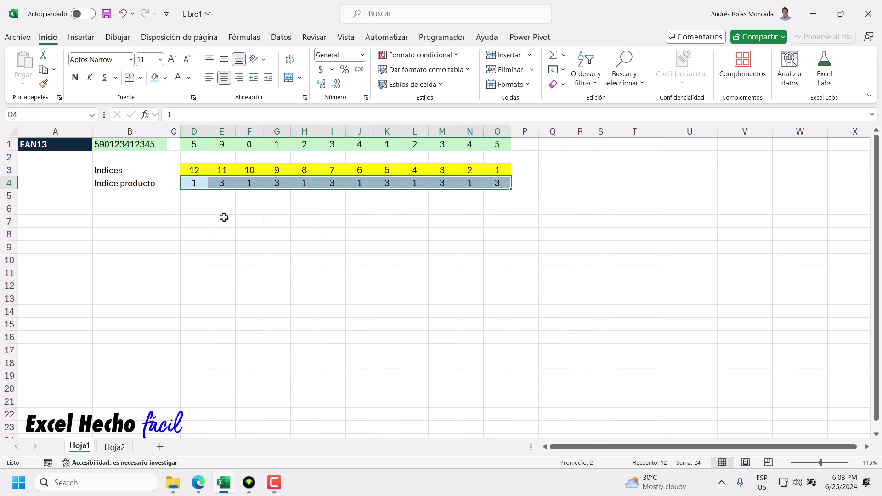
pyautogui.click(149, 199)
pyautogui.write('Producto')
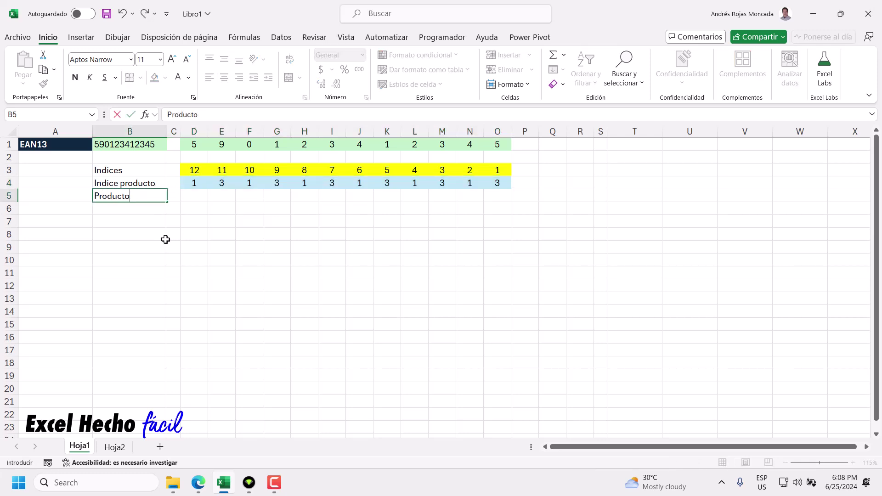
# - Confirm the Producto label and enter =D1#*D4:O4 in D5 to multiply digits by weights
pyautogui.press('Return')
pyautogui.click(194, 197)
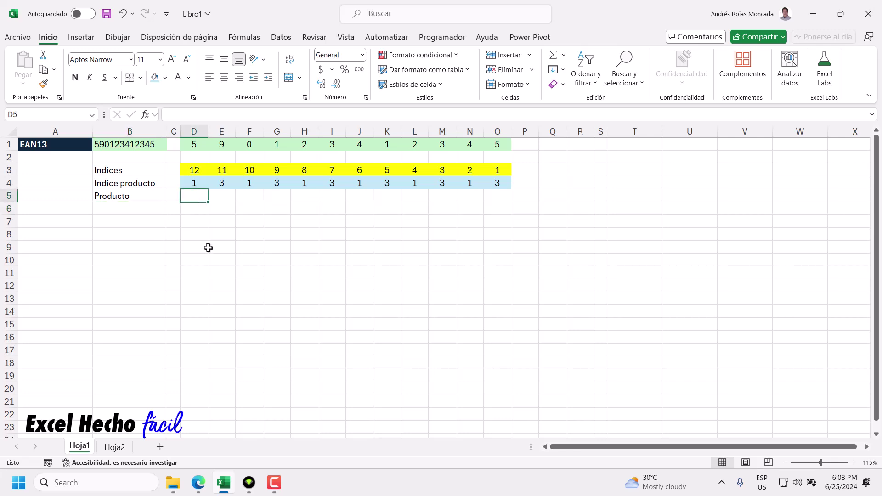
pyautogui.write('=')
pyautogui.moveTo(193, 144); pyautogui.dragTo(499, 146)
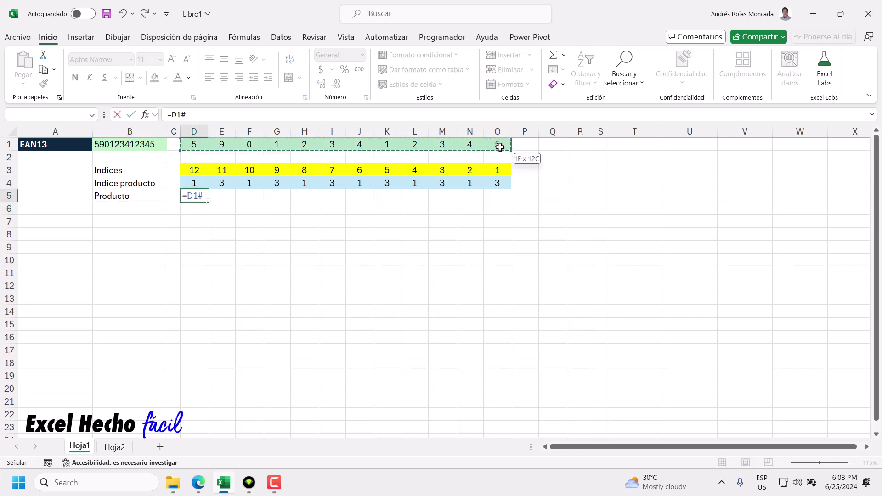
pyautogui.write('*')
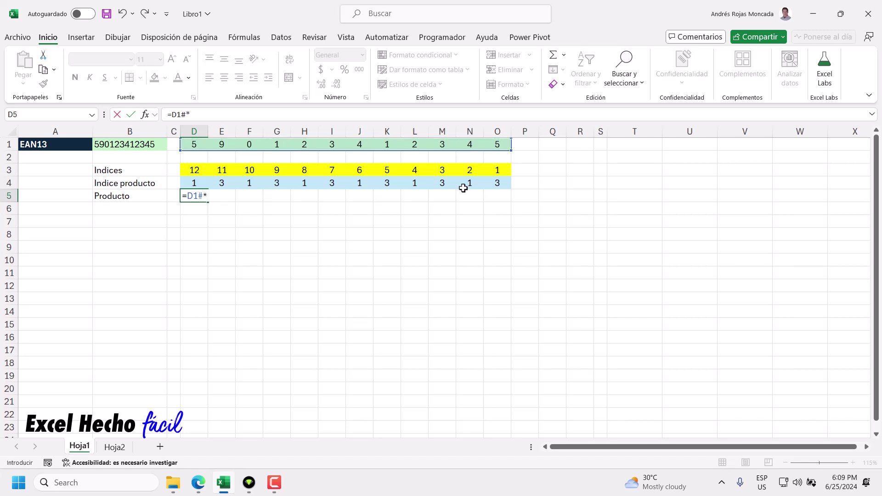
pyautogui.moveTo(193, 182); pyautogui.dragTo(511, 179)
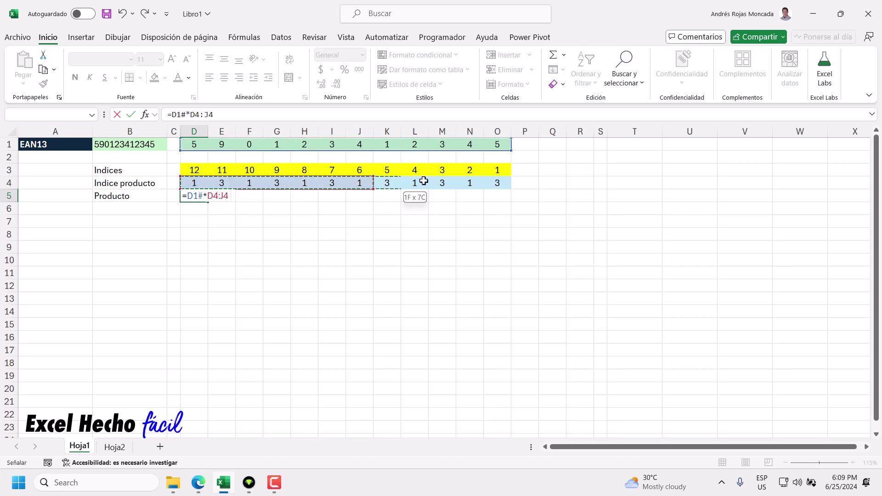
pyautogui.press('Return')
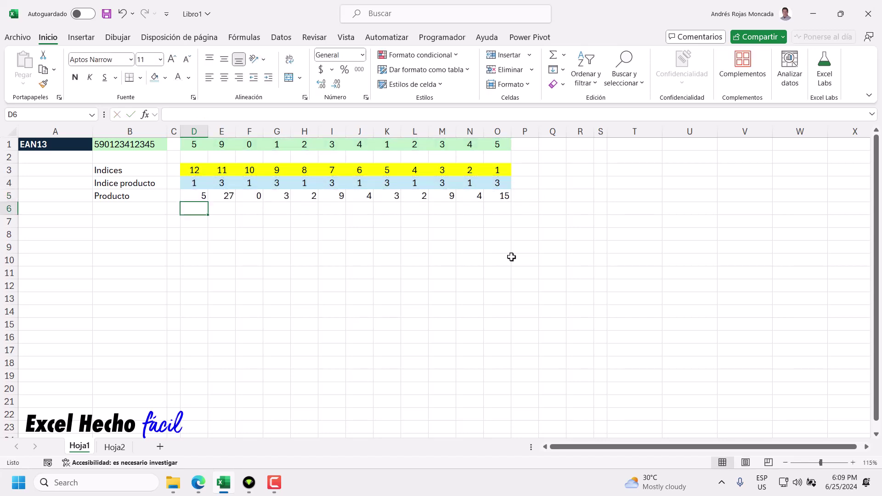
# - Centre the products in D5:O5 and shade them light green
pyautogui.moveTo(205, 197); pyautogui.dragTo(502, 197)
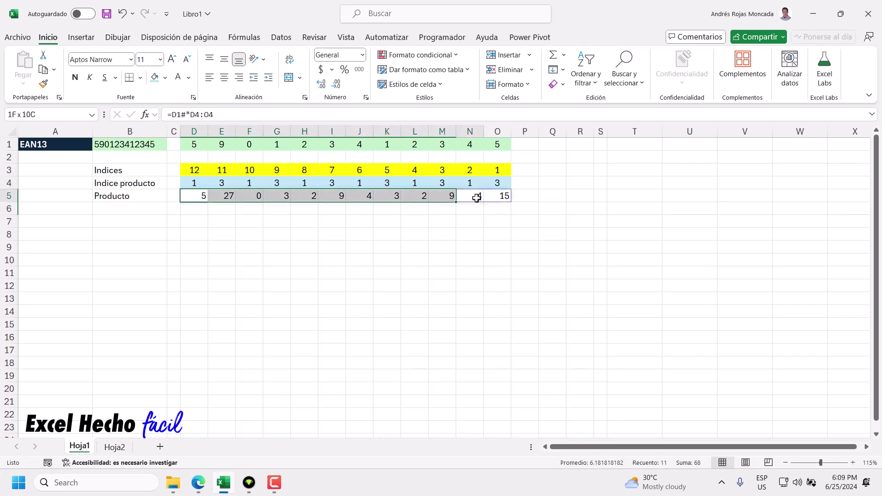
pyautogui.click(225, 79)
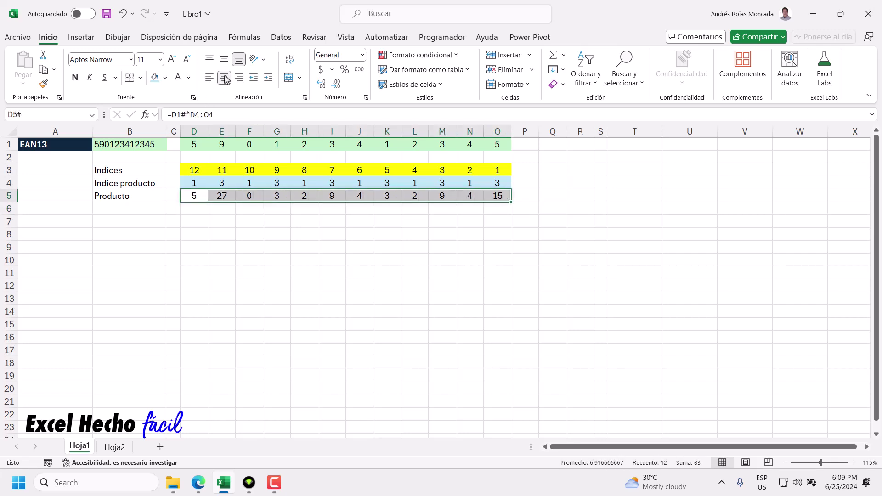
pyautogui.click(165, 78)
pyautogui.click(208, 146)
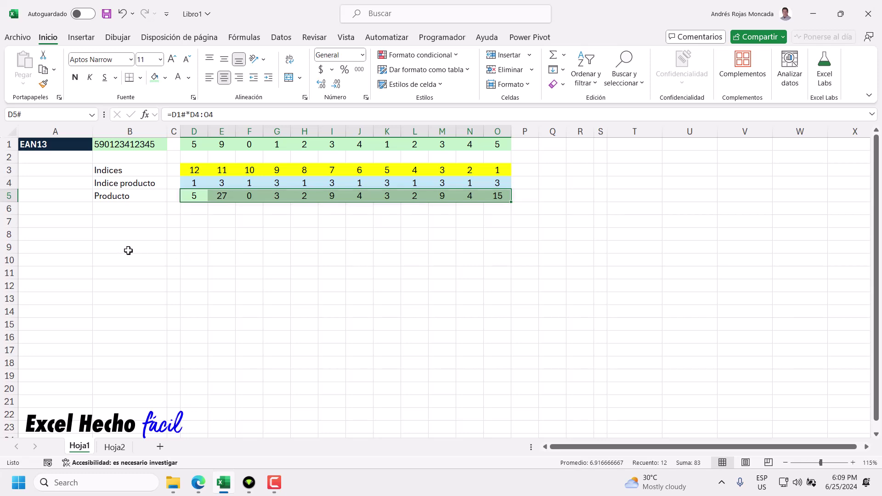
pyautogui.click(92, 225)
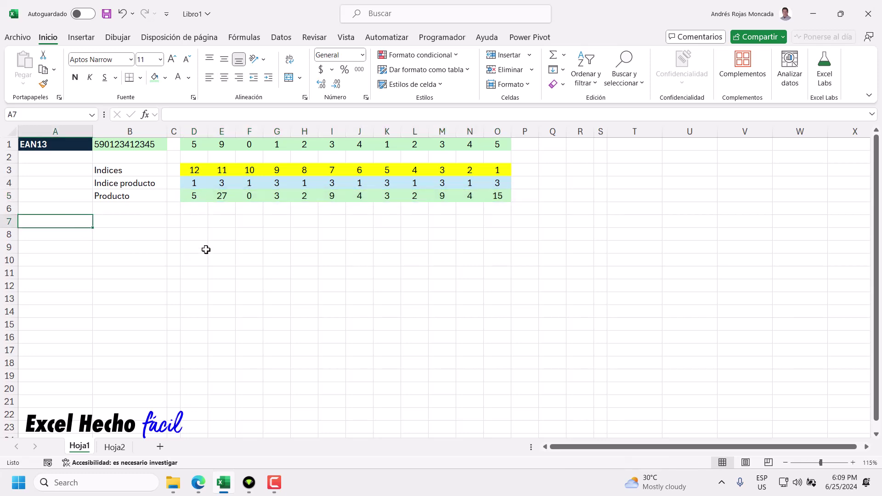
# - Label A7 'Suma', copy the A1:B1 formatting onto A7:B7, and set B7 to General
pyautogui.write('Suma')
pyautogui.press('Return')
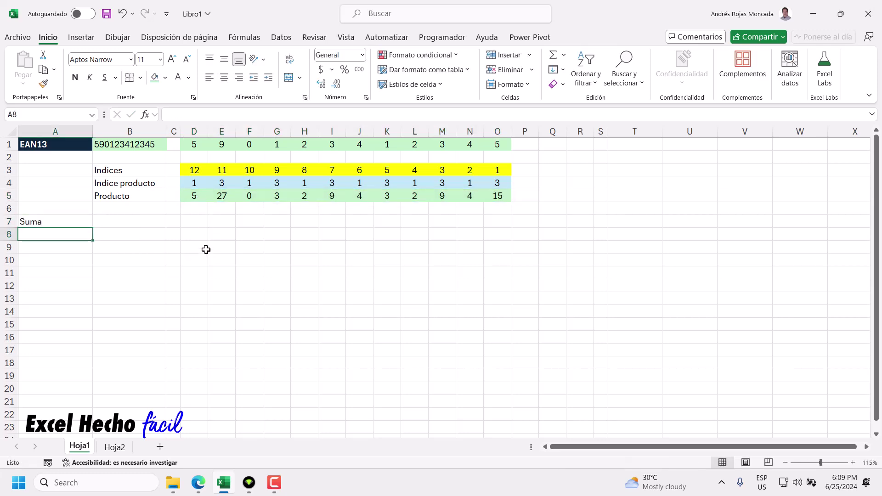
pyautogui.moveTo(55, 144); pyautogui.dragTo(130, 144)
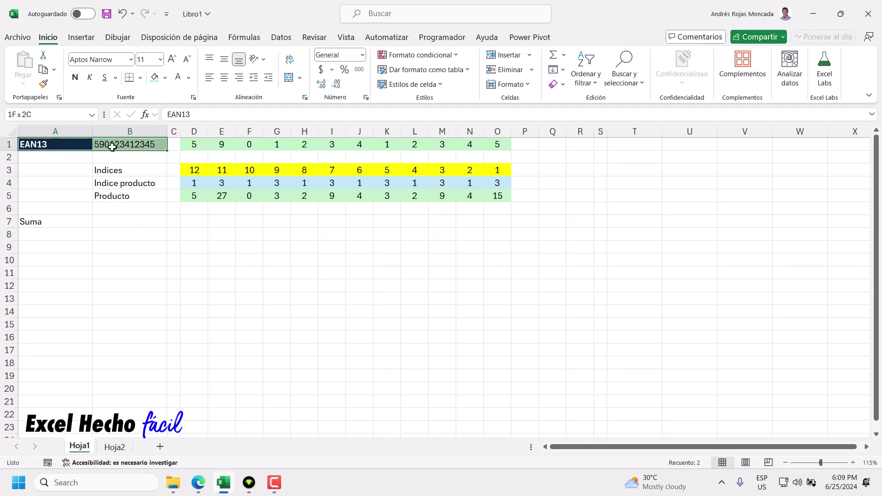
pyautogui.click(43, 84)
pyautogui.moveTo(69, 222); pyautogui.dragTo(130, 221)
pyautogui.click(114, 220)
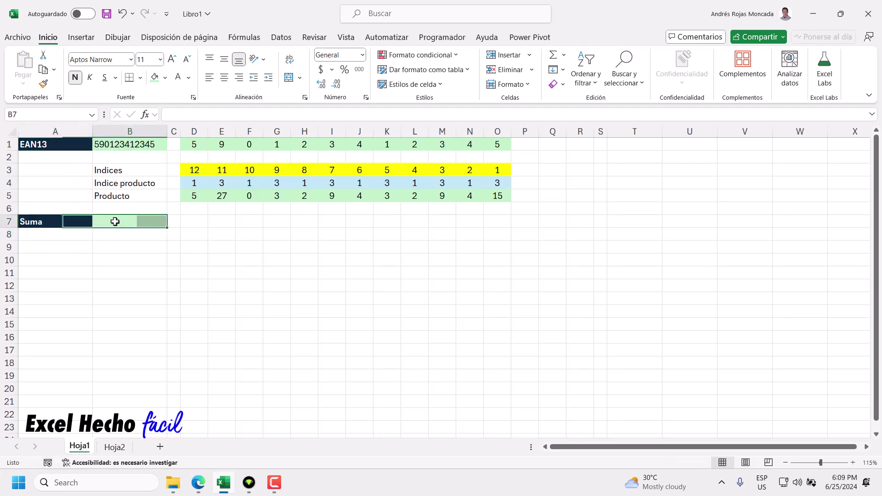
pyautogui.click(362, 54)
pyautogui.click(363, 71)
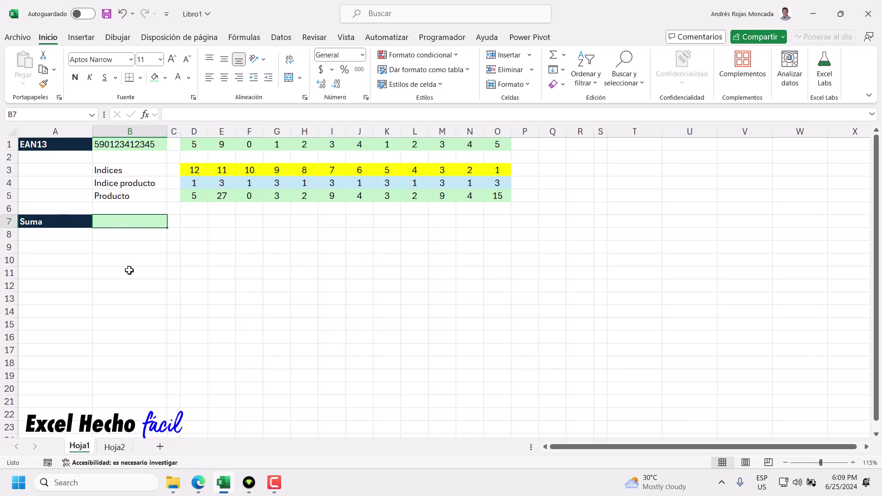
# - Enter =SUMA(D5#) in B7 to total the products, giving 83
pyautogui.write('=su')
pyautogui.press('Tab')
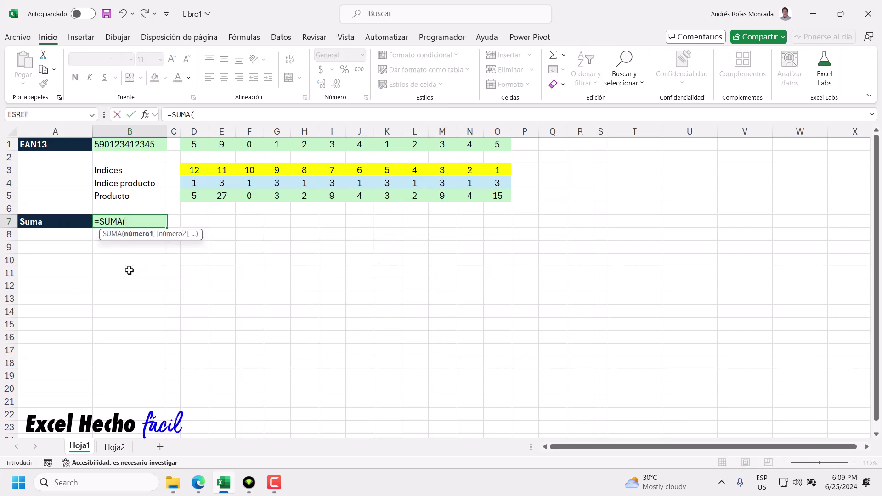
pyautogui.moveTo(194, 196); pyautogui.dragTo(498, 196)
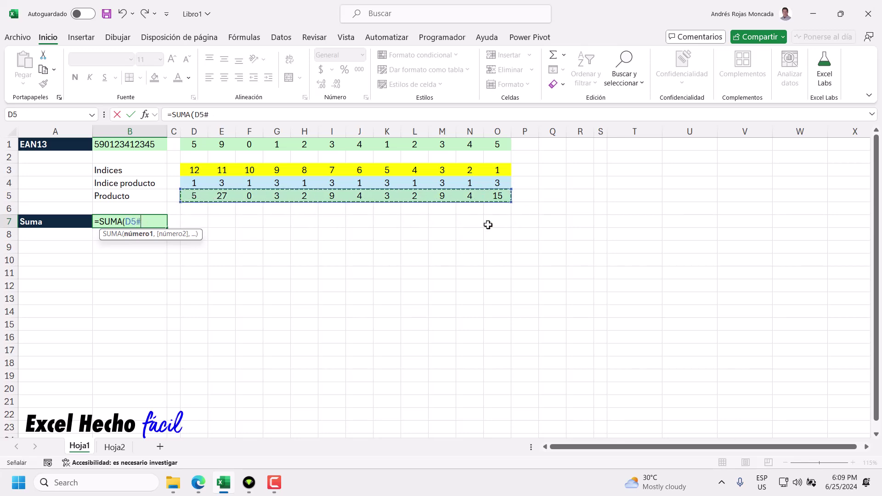
pyautogui.write(')')
pyautogui.press('Return')
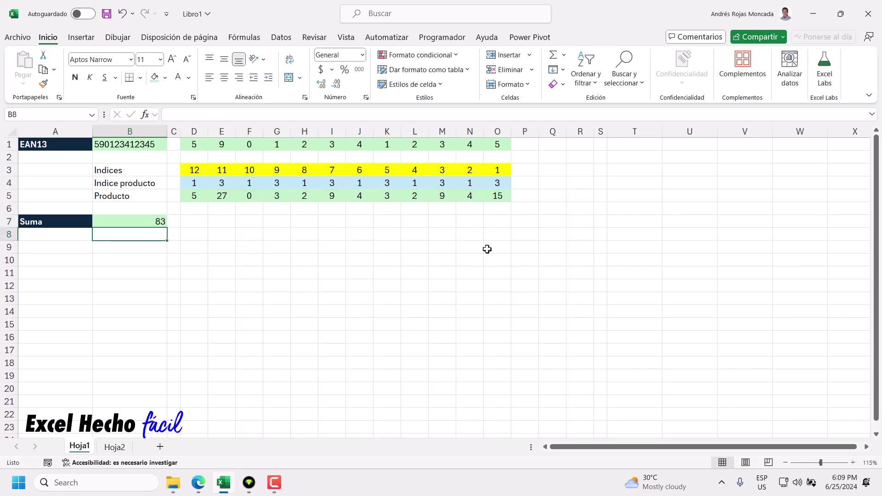
pyautogui.click(147, 223)
# - Label A8 'Mul. Sup. 10' and copy the Suma row formatting onto A8:B8
pyautogui.click(69, 235)
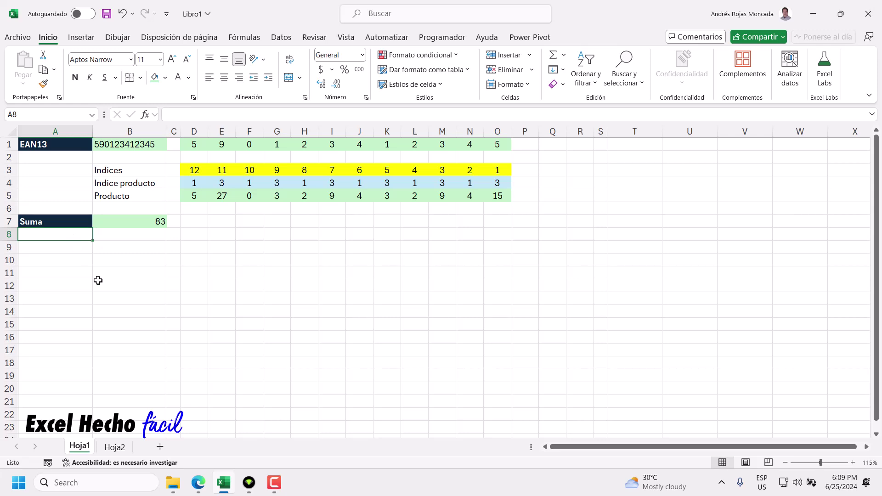
pyautogui.write('Mul. Sup')
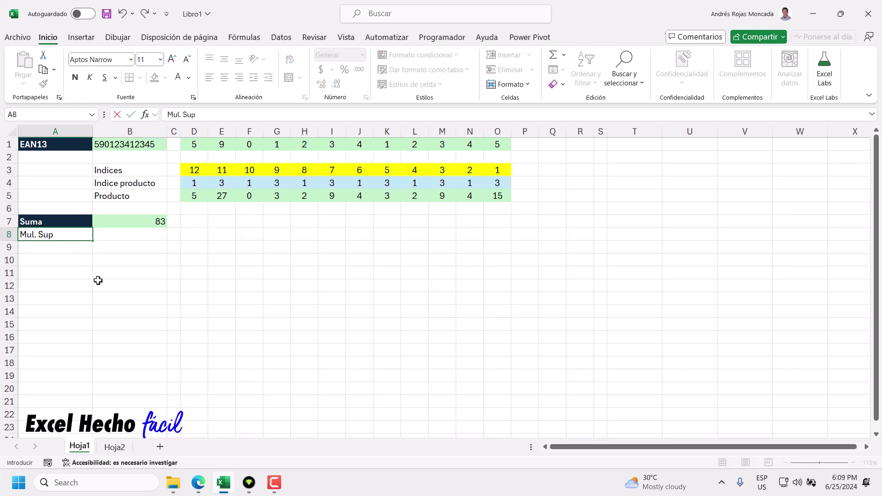
pyautogui.write('. 10')
pyautogui.press('Return')
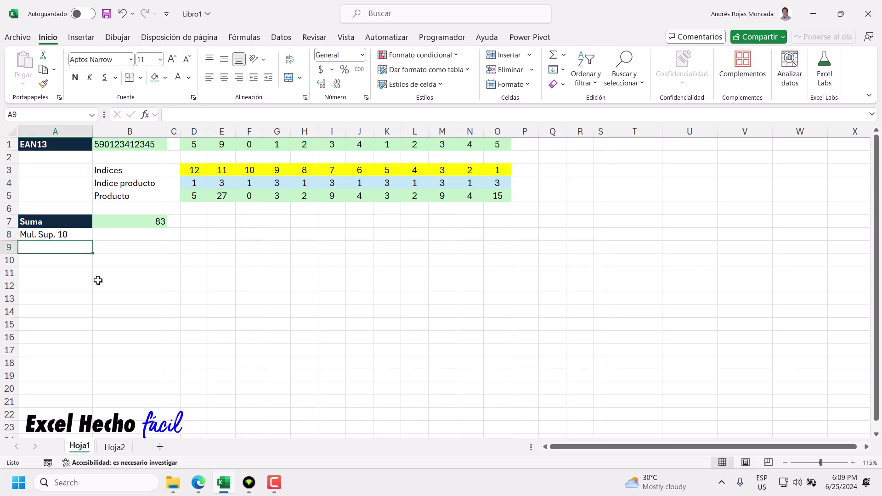
pyautogui.click(137, 218)
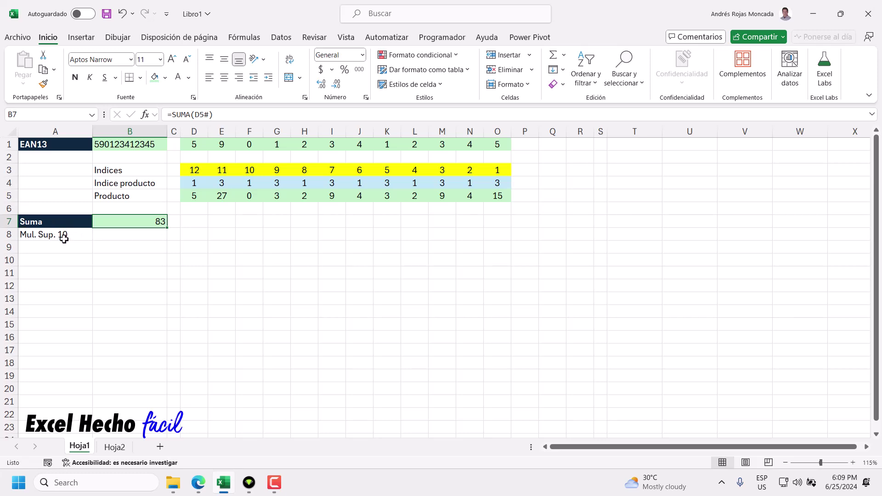
pyautogui.moveTo(69, 223); pyautogui.dragTo(138, 223)
pyautogui.click(44, 84)
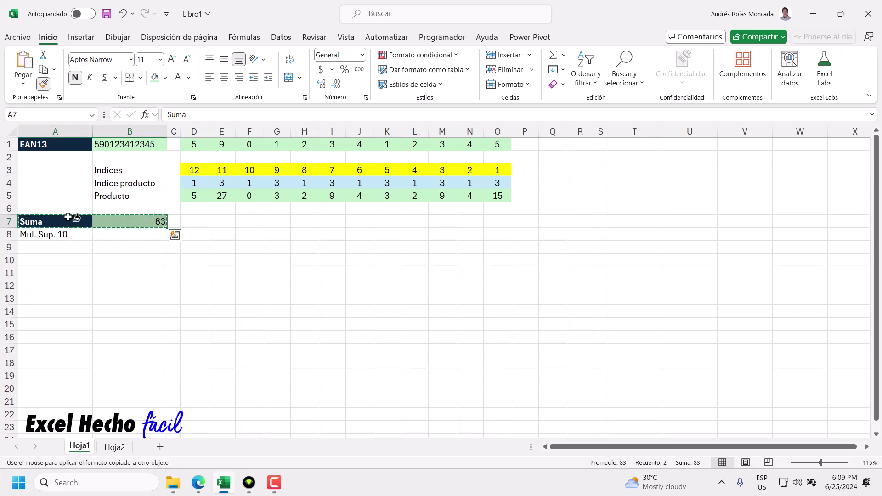
pyautogui.click(69, 234)
# - Enter =MULTIPLO.SUPERIOR.MAT(B7,10) in B8 to round the sum up to 90
pyautogui.click(124, 242)
pyautogui.write('=')
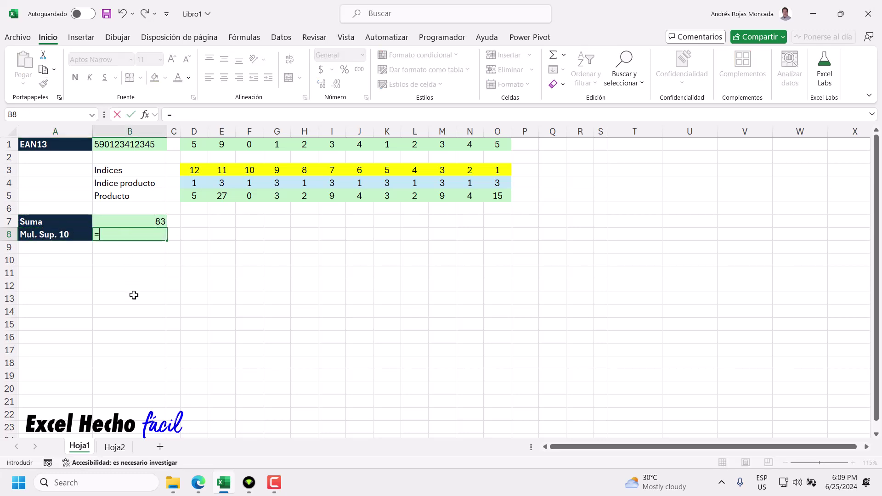
pyautogui.write('mul')
pyautogui.press('Down')
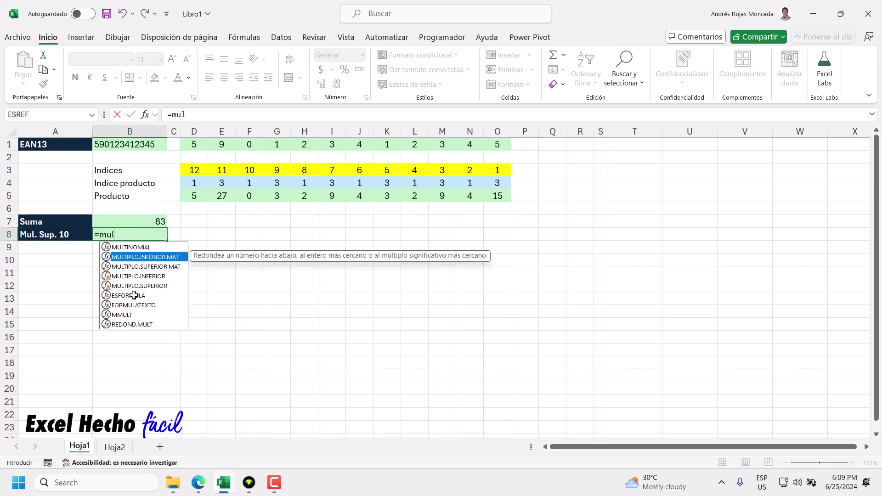
pyautogui.press('Down')
pyautogui.press('Tab')
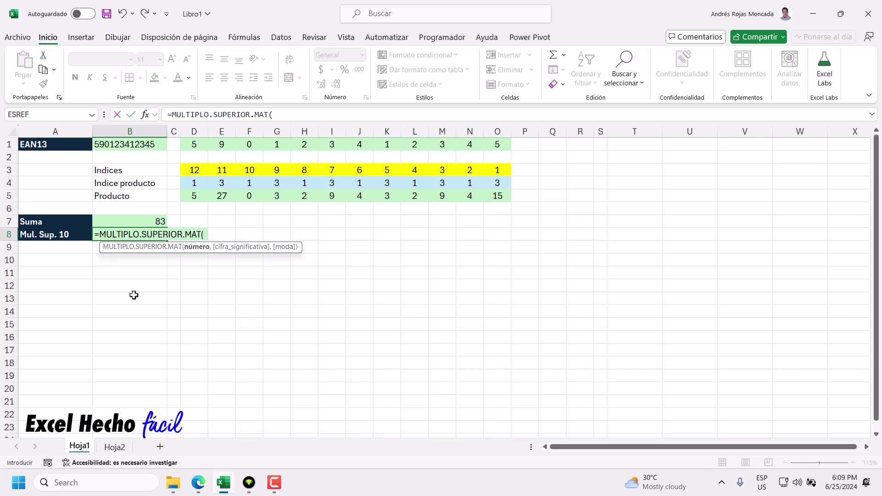
pyautogui.click(158, 221)
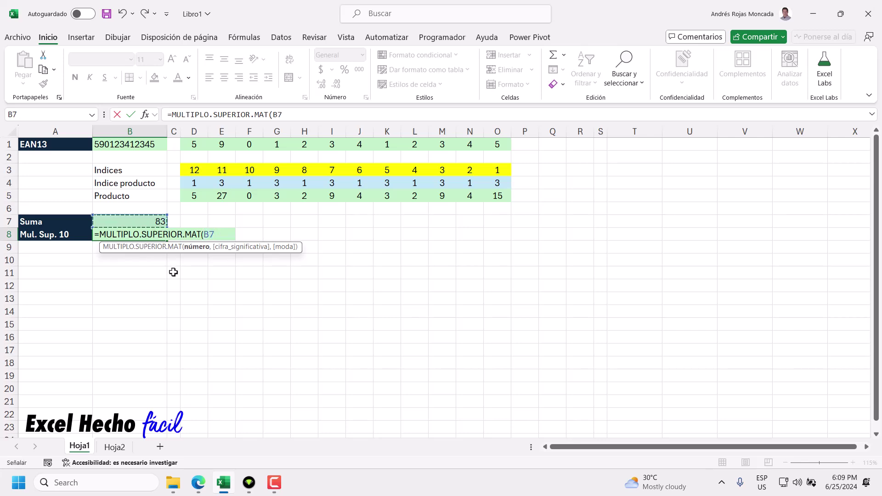
pyautogui.write(',10')
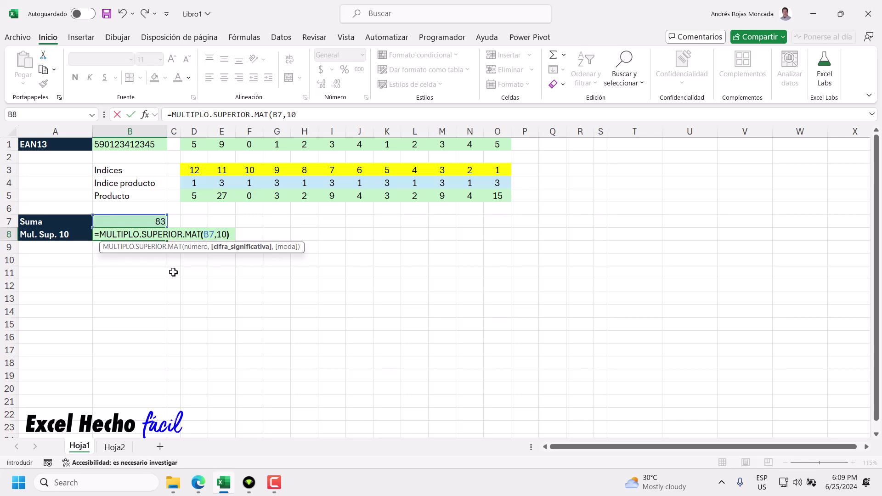
pyautogui.write(')')
pyautogui.press('Return')
pyautogui.click(157, 235)
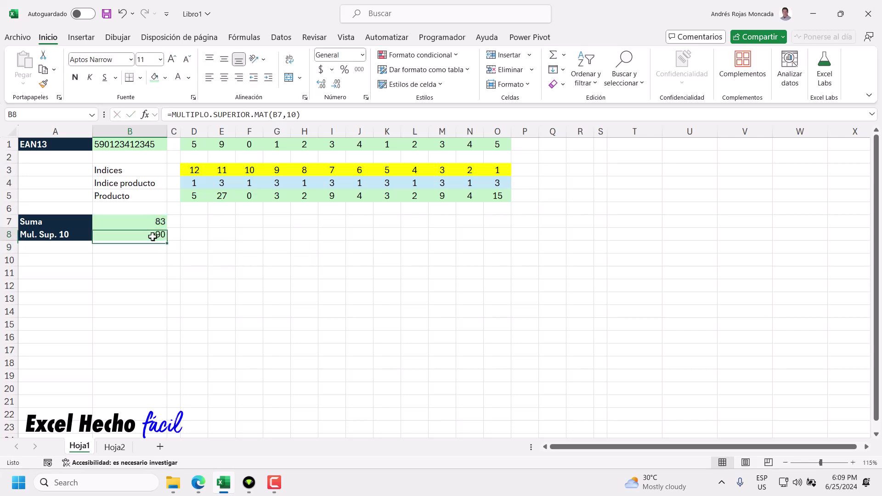
pyautogui.click(55, 248)
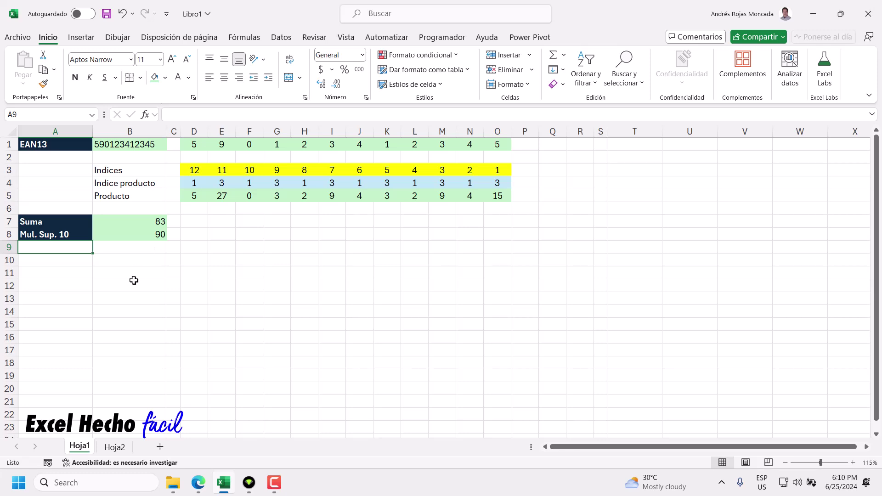
# - Label A9 'Dig. Verificacion', copying row 8's formatting onto row 9
pyautogui.write('Dito verifi')
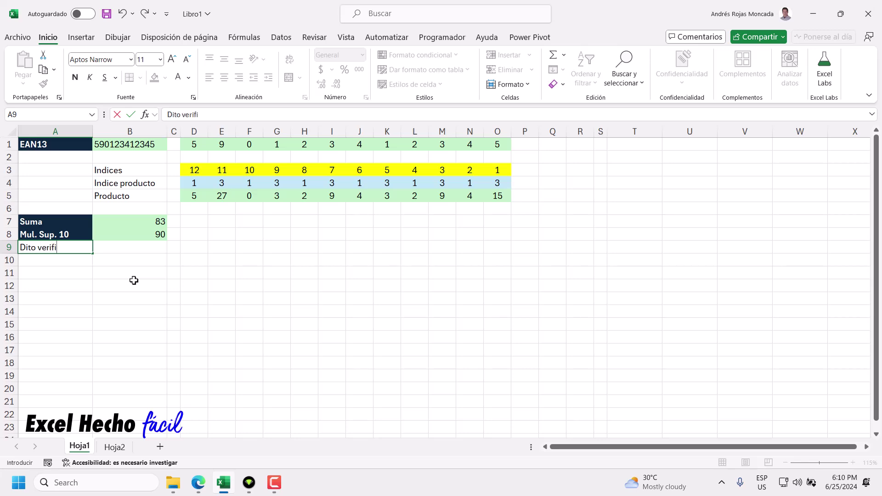
pyautogui.write('caico')
pyautogui.write('n')
pyautogui.press('Return')
pyautogui.moveTo(73, 235); pyautogui.dragTo(115, 235)
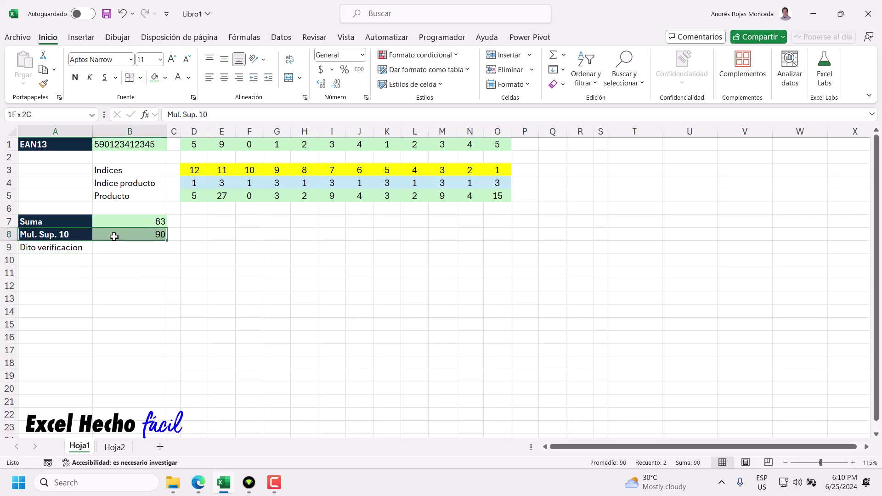
pyautogui.click(43, 83)
pyautogui.click(76, 248)
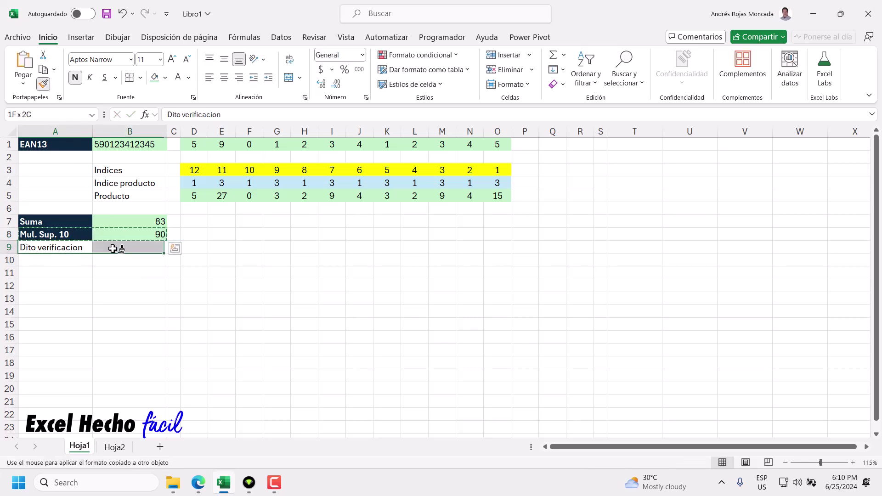
pyautogui.click(28, 261)
pyautogui.click(27, 248)
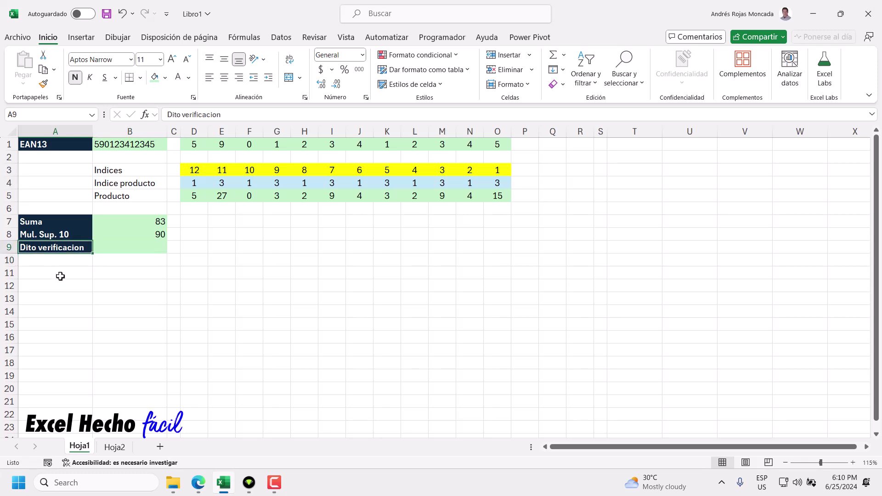
pyautogui.write('Dig. Ve')
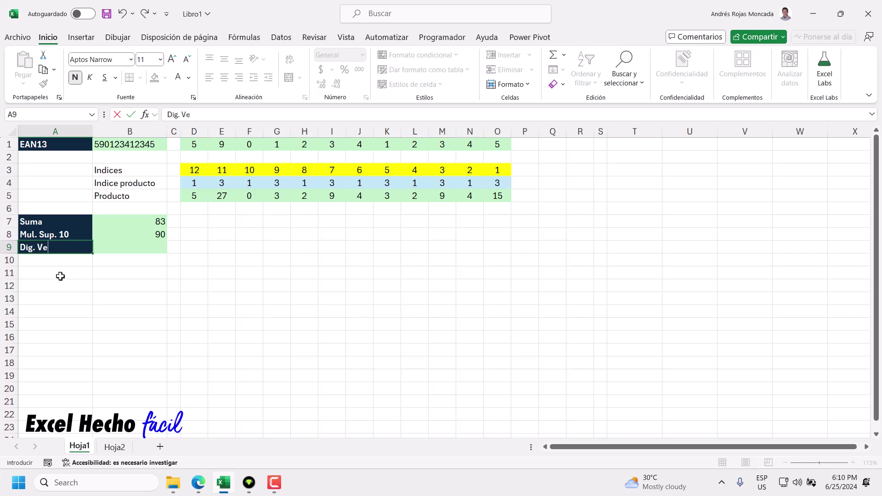
pyautogui.write('rificacion')
pyautogui.press('Return')
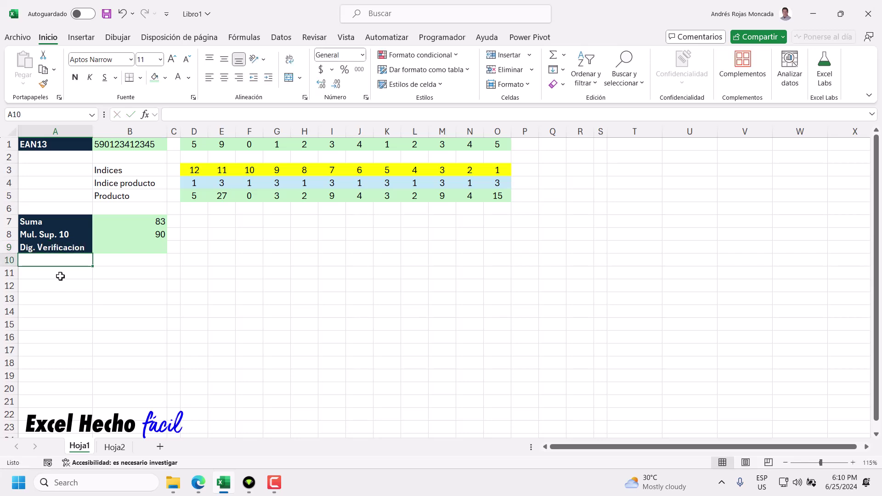
# - Enter =B8-B7 in B9 to compute the check digit 7
pyautogui.click(105, 249)
pyautogui.write('=')
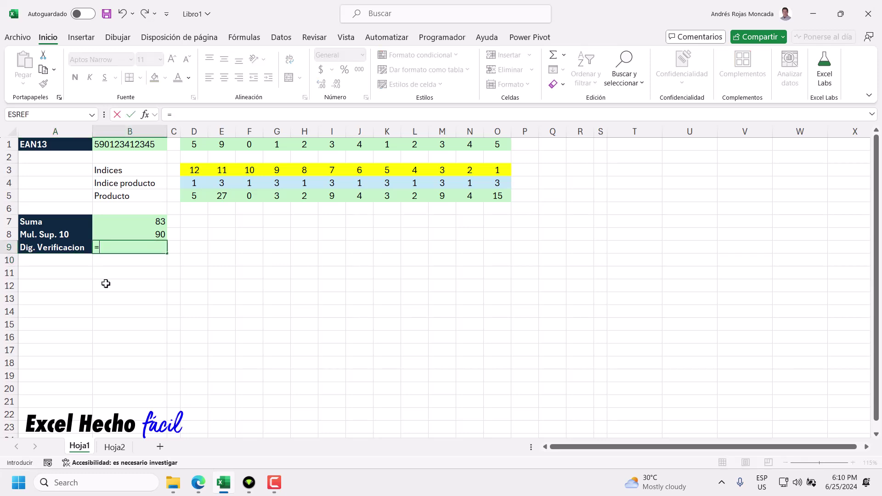
pyautogui.press('Up')
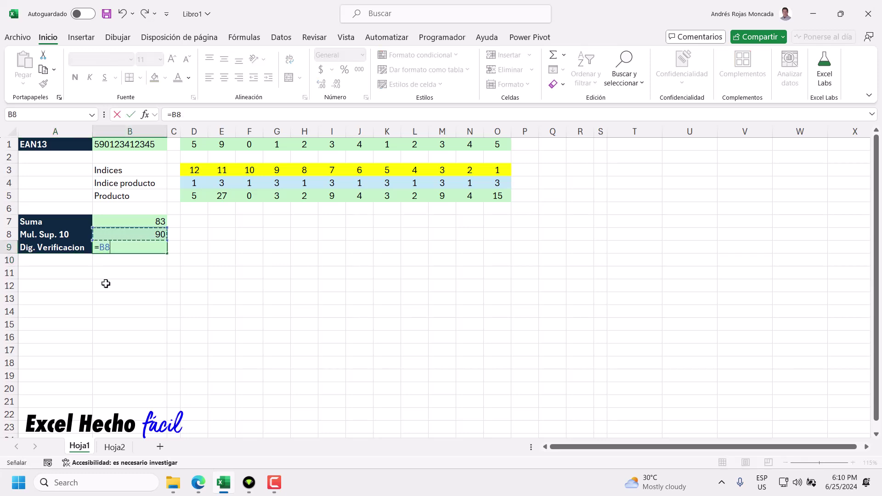
pyautogui.write('-')
pyautogui.press('Up')
pyautogui.press('Up')
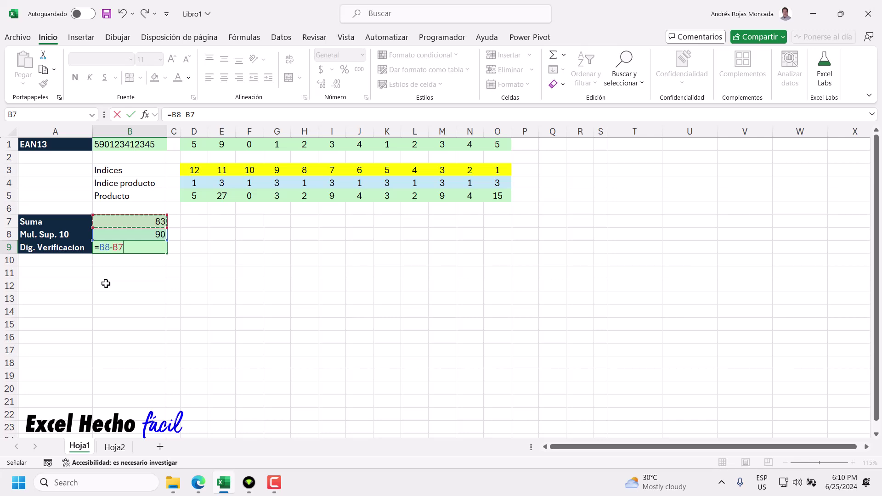
pyautogui.press('Return')
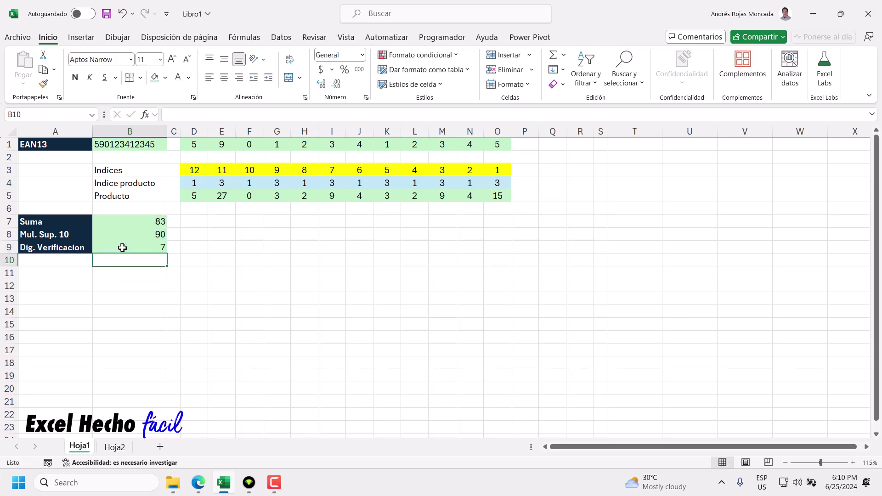
# - Fill B9 yellow and briefly check EAN-13 barcode images in the browser
pyautogui.click(121, 247)
pyautogui.click(165, 77)
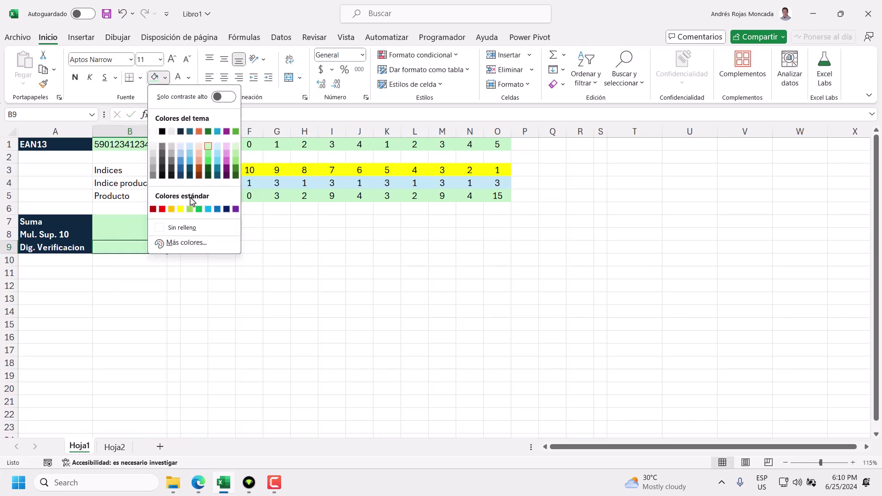
pyautogui.click(180, 209)
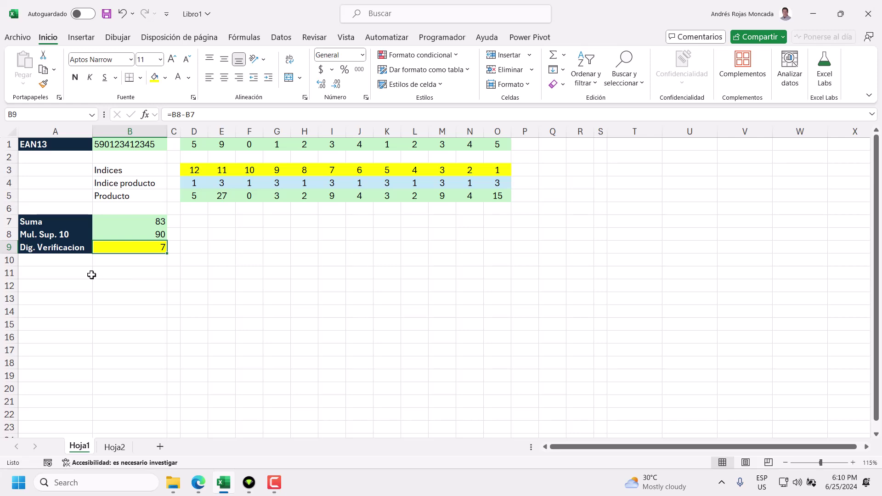
pyautogui.click(198, 482)
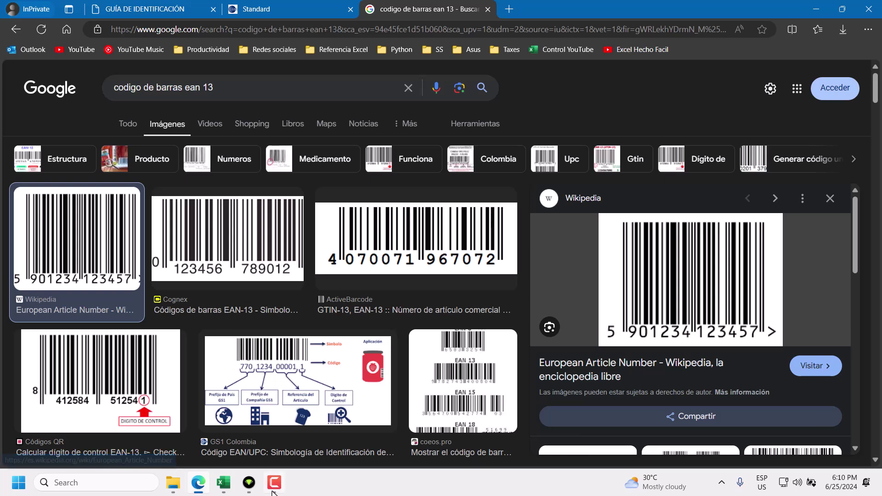
pyautogui.click(223, 483)
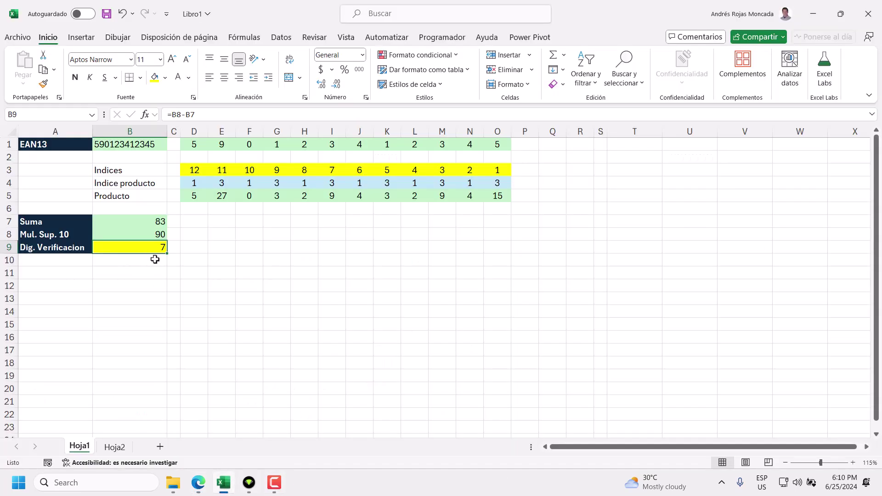
# - Select cell D9 for the stacked-digits formula
pyautogui.click(193, 248)
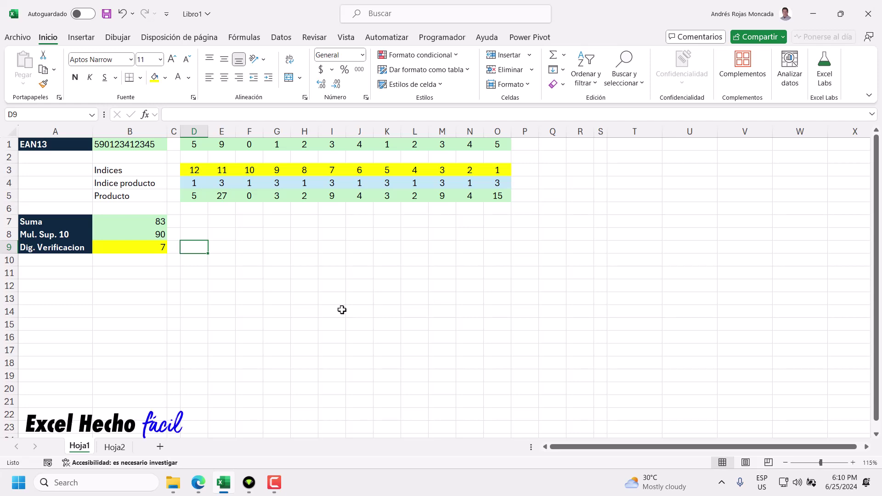
# - Enter =APILARH(D1#,B9) in D9 to stack the twelve digits with the check digit
pyautogui.write('=api')
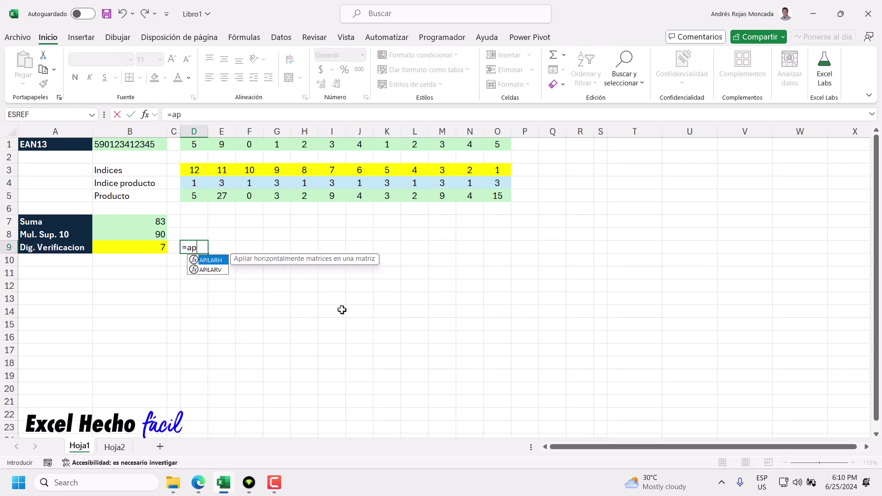
pyautogui.press('Tab')
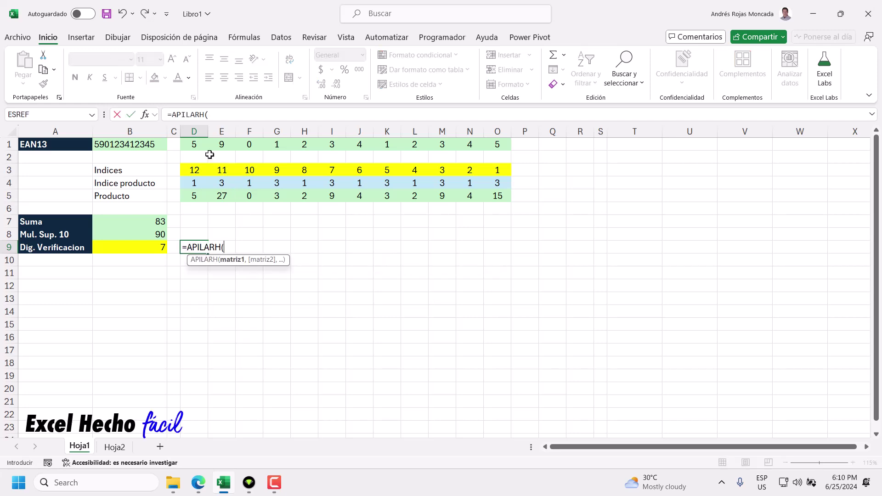
pyautogui.click(202, 145)
pyautogui.write('#')
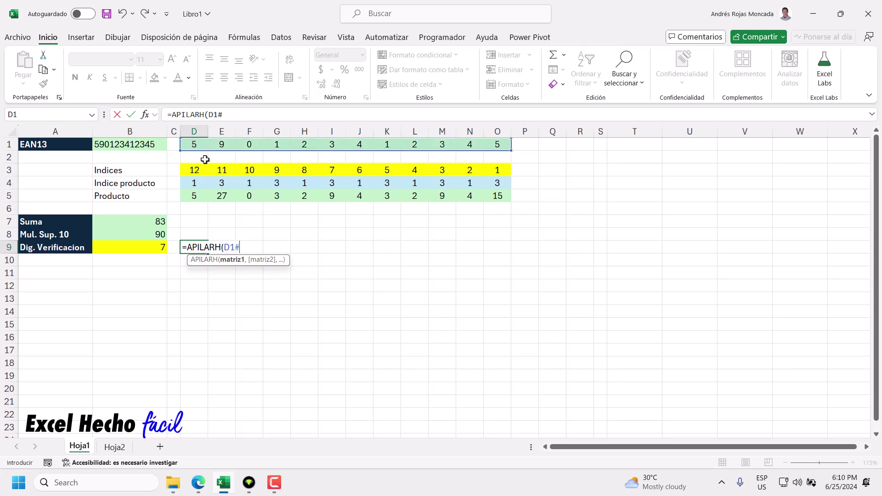
pyautogui.write(',')
pyautogui.click(148, 252)
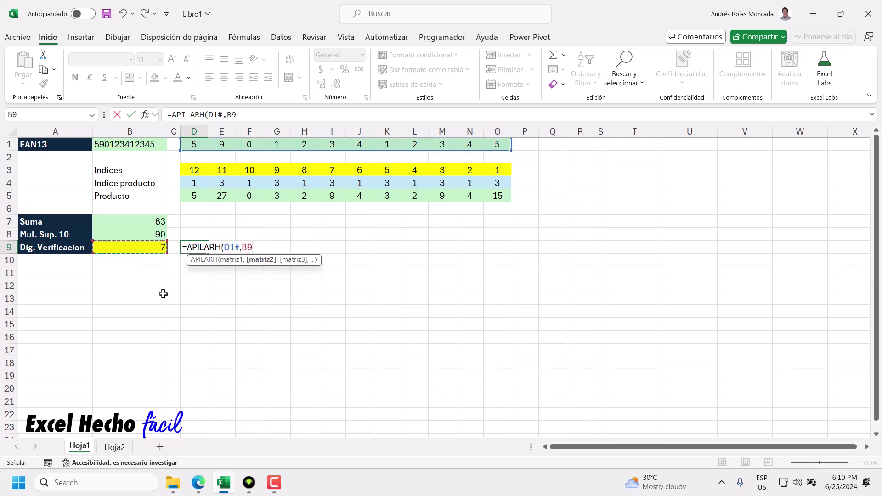
pyautogui.press('Return')
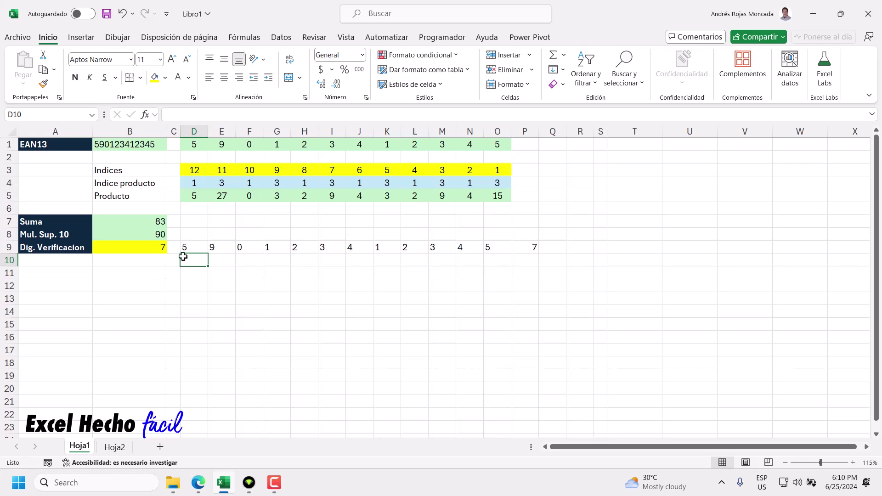
# - Centre the spilled range D9:P9 and fill it green
pyautogui.moveTo(189, 248); pyautogui.dragTo(533, 248)
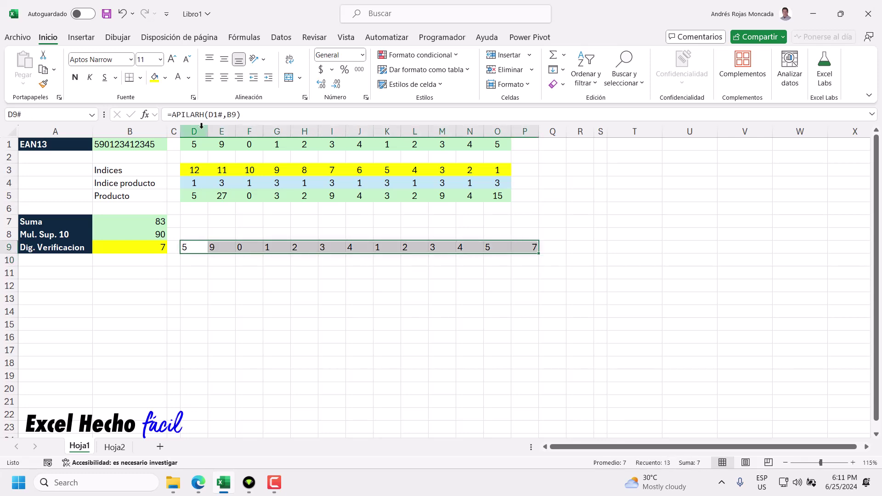
pyautogui.click(224, 79)
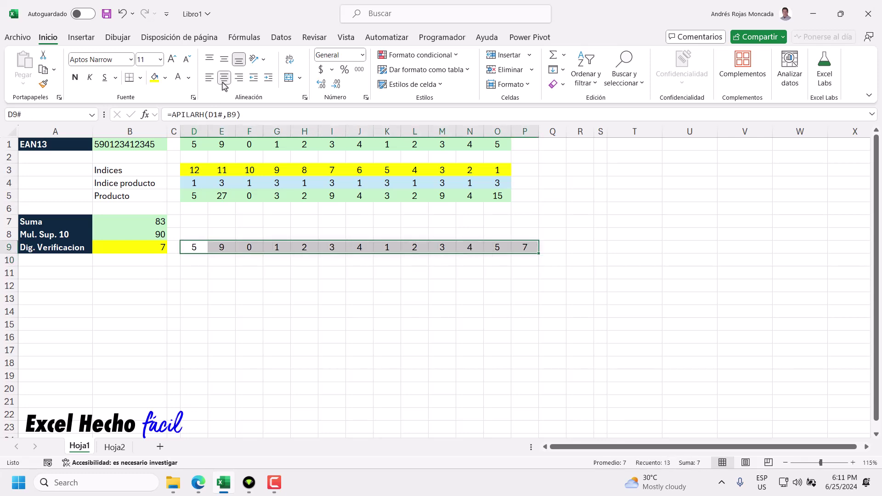
pyautogui.click(165, 78)
pyautogui.click(207, 143)
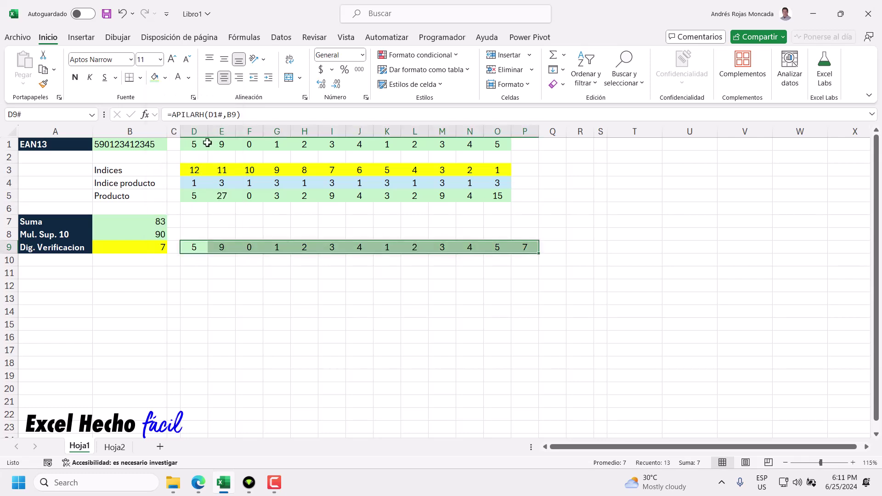
pyautogui.click(204, 267)
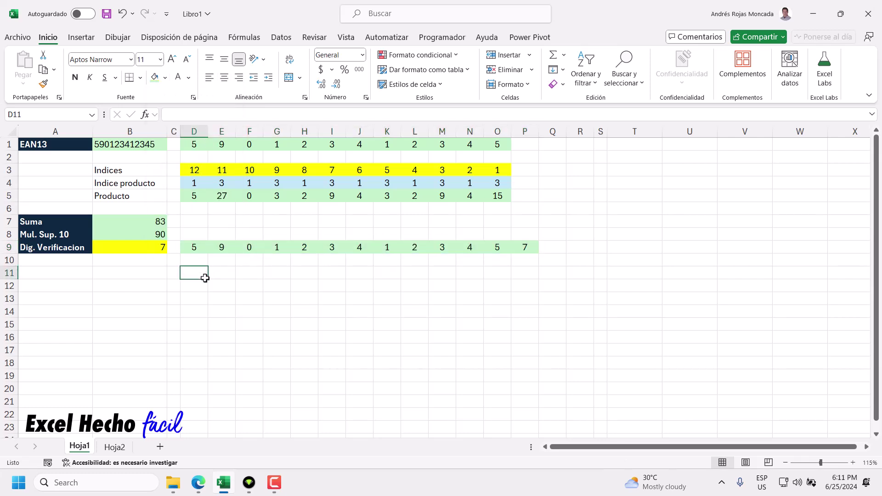
# - Prefix the D9 formula with -- so it reads =--APILARH(D1#,B9)
pyautogui.click(193, 250)
pyautogui.doubleClick(194, 251)
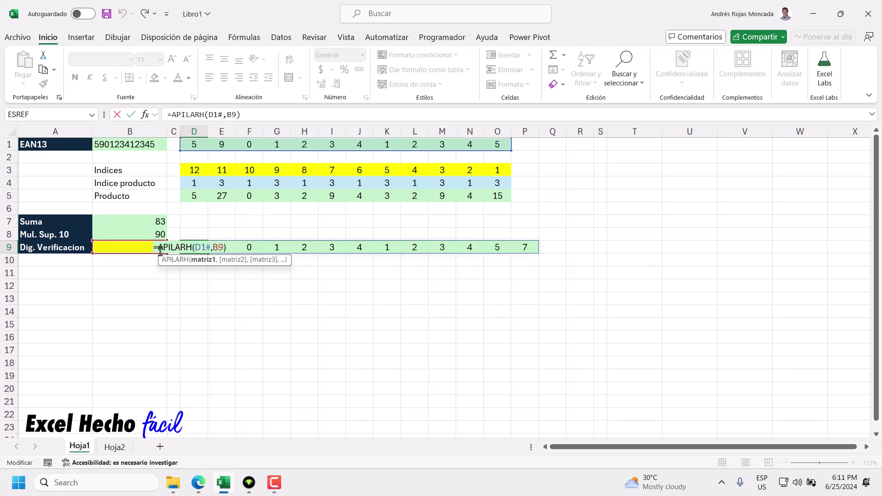
pyautogui.click(159, 249)
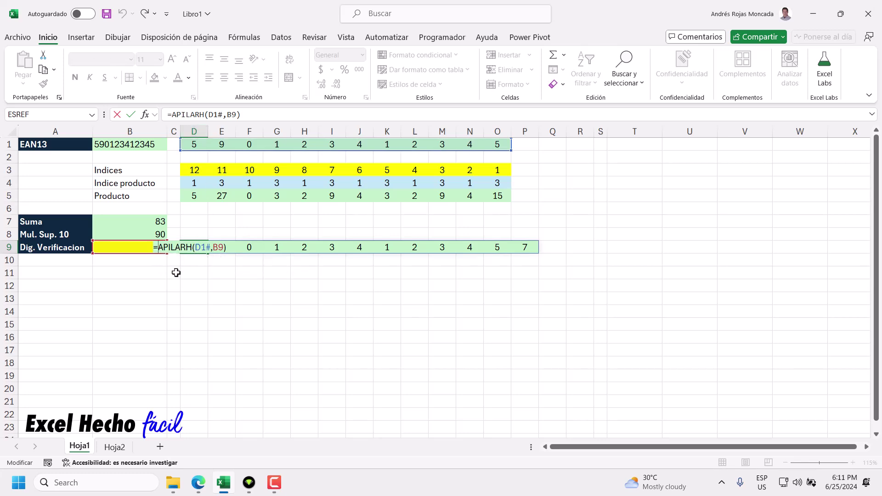
pyautogui.write('--')
pyautogui.press('Return')
pyautogui.click(192, 244)
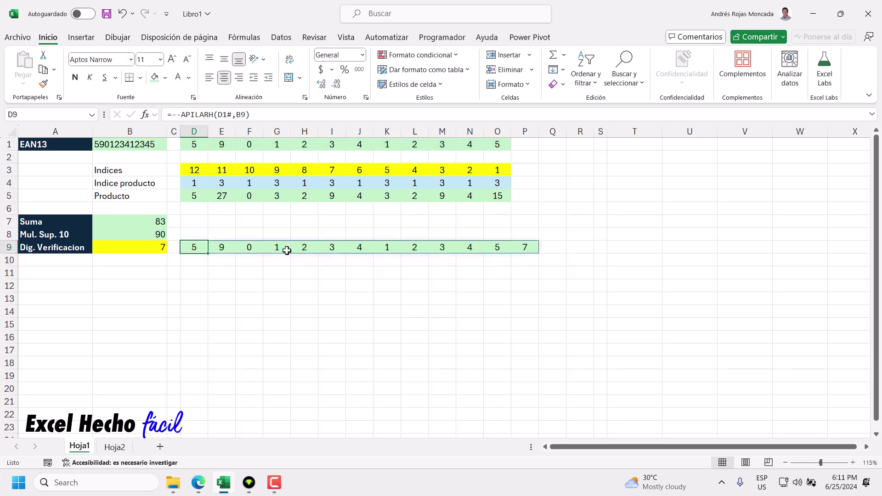
pyautogui.click(197, 263)
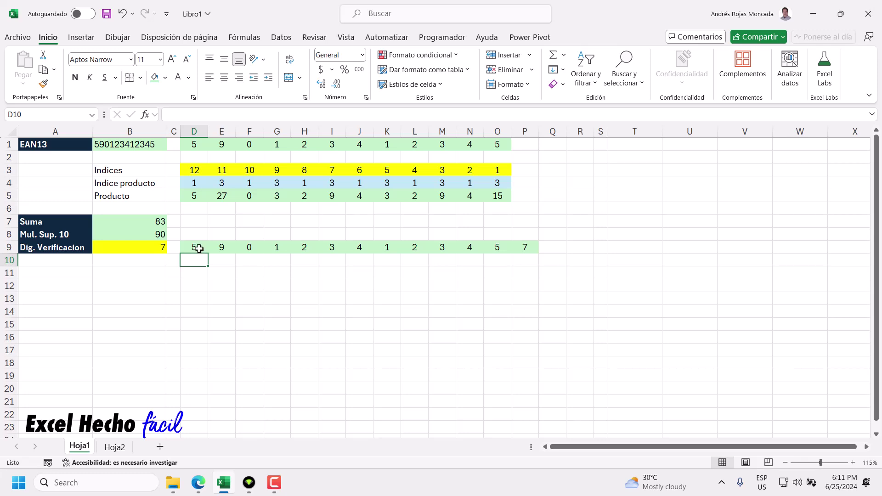
# - Add the heading DNT in D8, comparing against Hoja2's Tabla 0 DNT column
pyautogui.click(195, 233)
pyautogui.write('D')
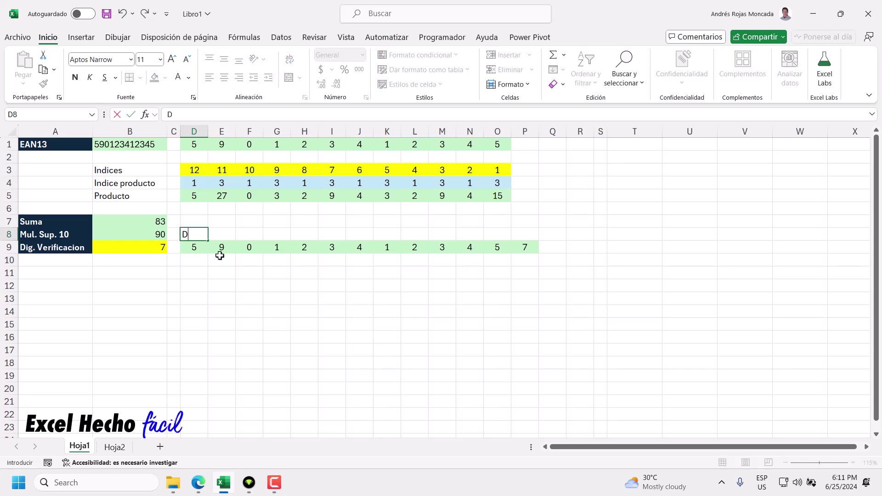
pyautogui.write('NT')
pyautogui.press('Return')
pyautogui.click(195, 236)
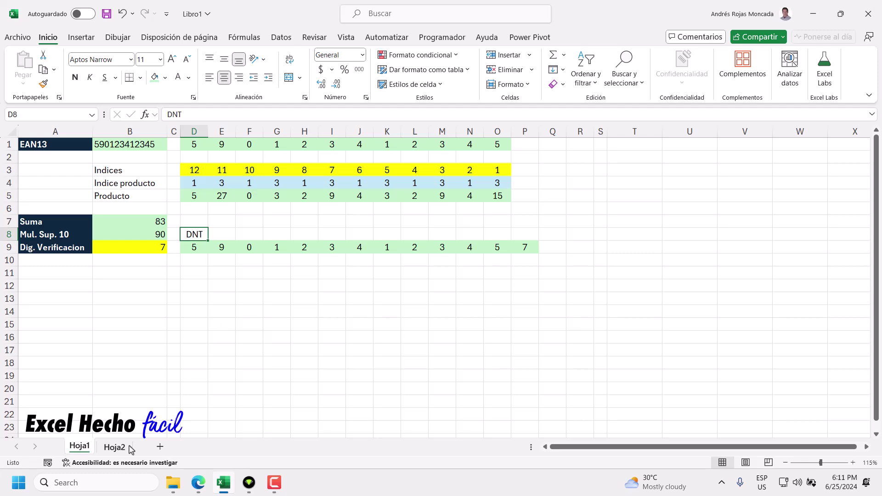
pyautogui.click(114, 447)
pyautogui.moveTo(31, 158); pyautogui.dragTo(37, 286)
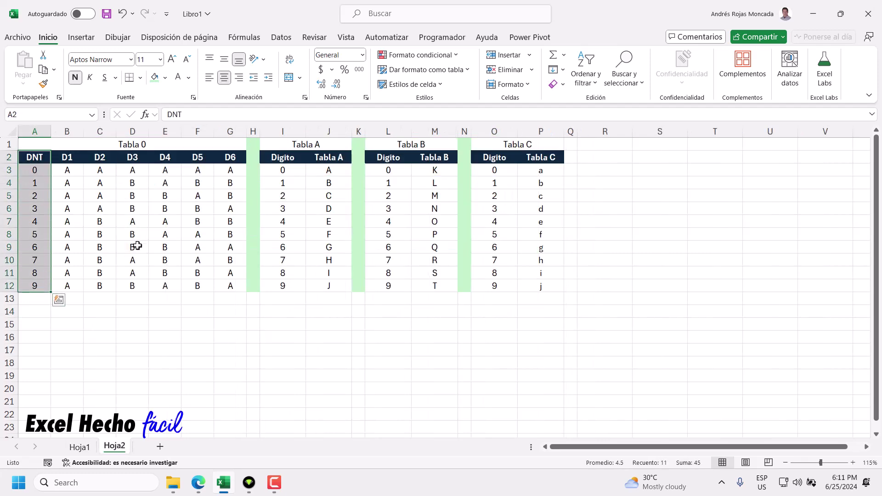
pyautogui.click(80, 447)
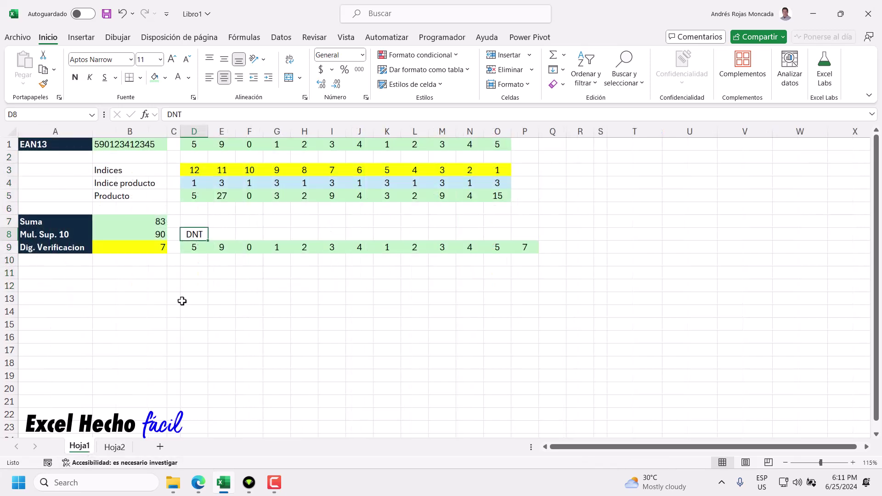
pyautogui.click(192, 261)
# - Enter =D9 in D10 and give it a light blue fill with white, centred text
pyautogui.write('=D9')
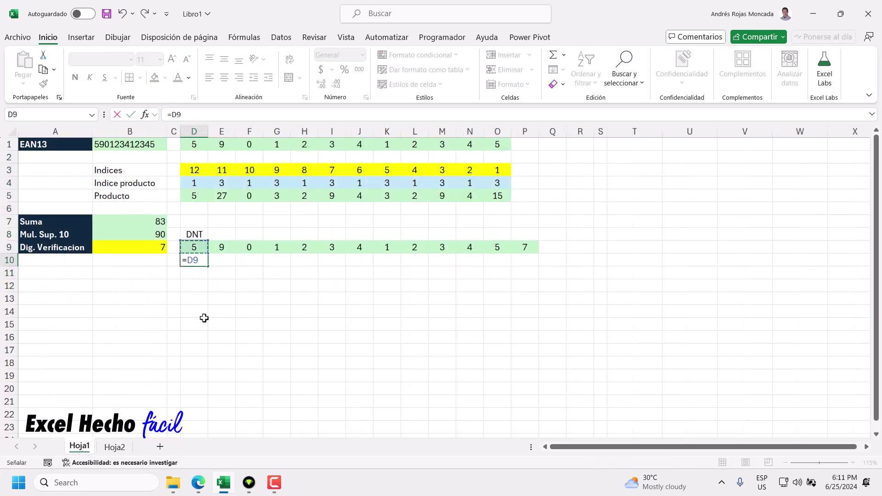
pyautogui.press('Return')
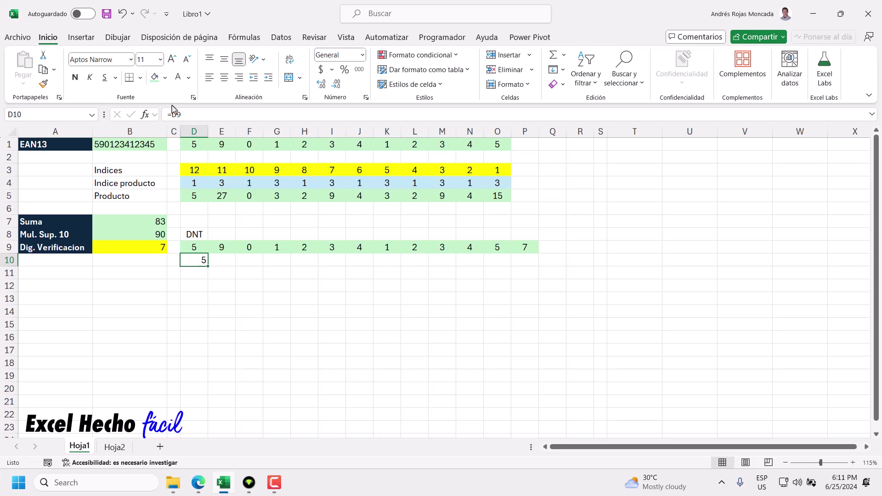
pyautogui.click(165, 77)
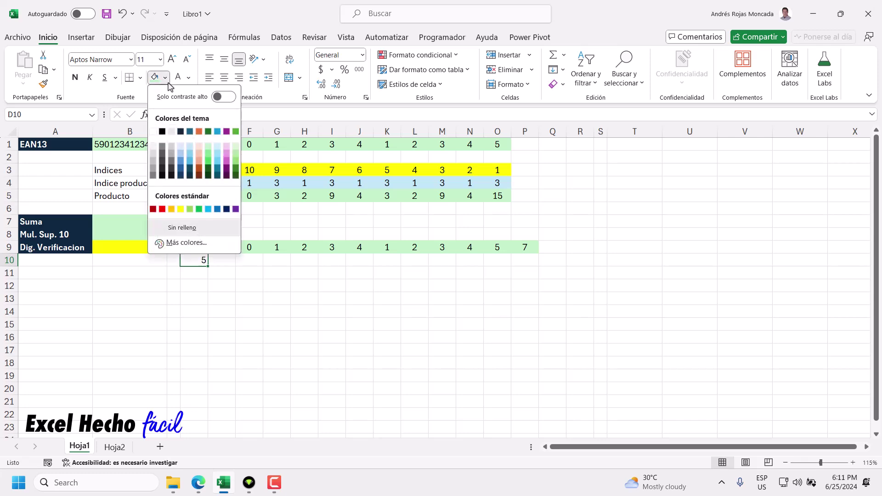
pyautogui.click(217, 132)
pyautogui.click(188, 77)
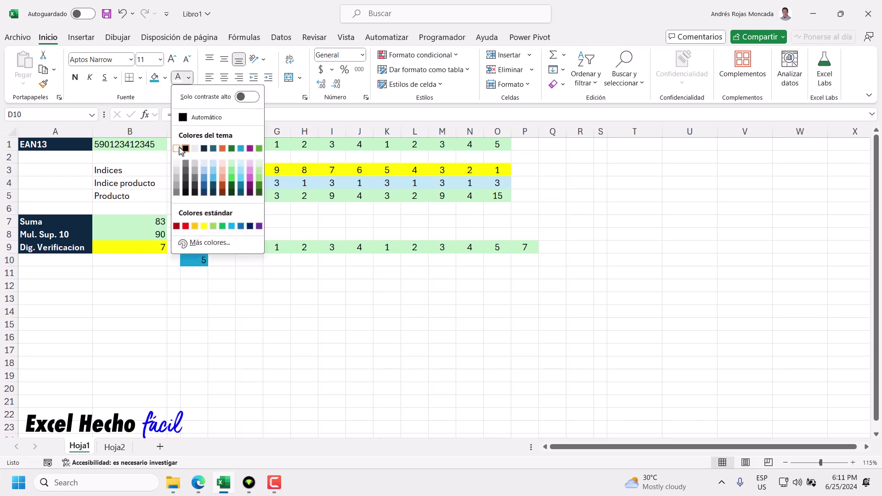
pyautogui.click(176, 148)
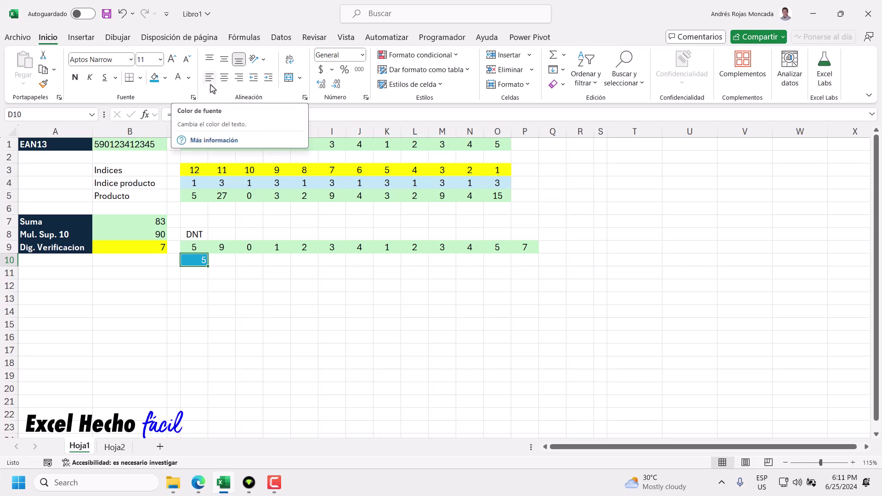
pyautogui.click(224, 78)
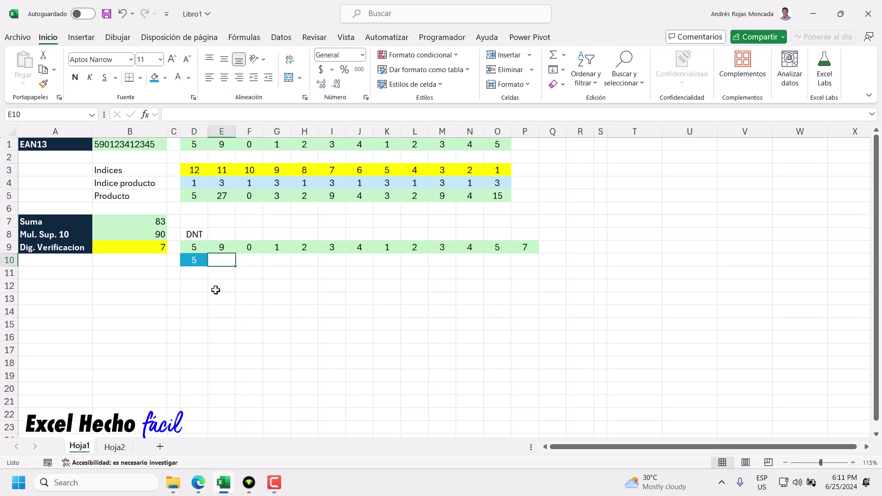
# - Put the heading DG in P8 and centre it
pyautogui.click(524, 236)
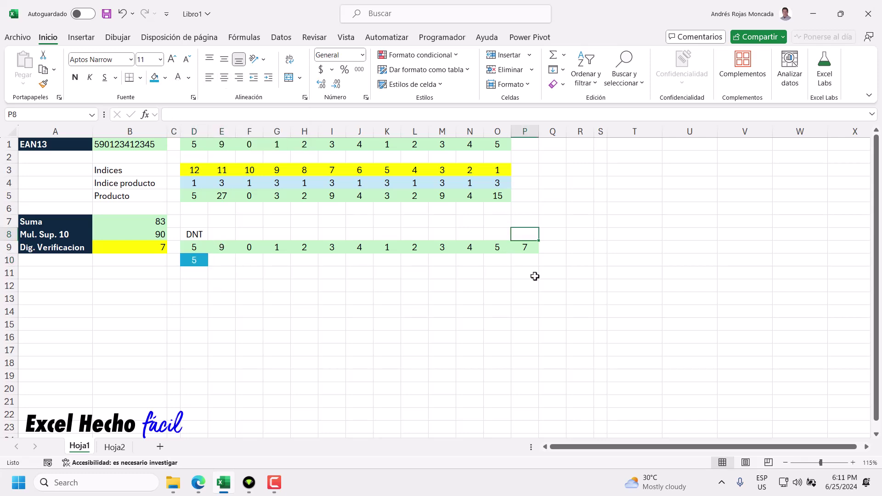
pyautogui.write('G')
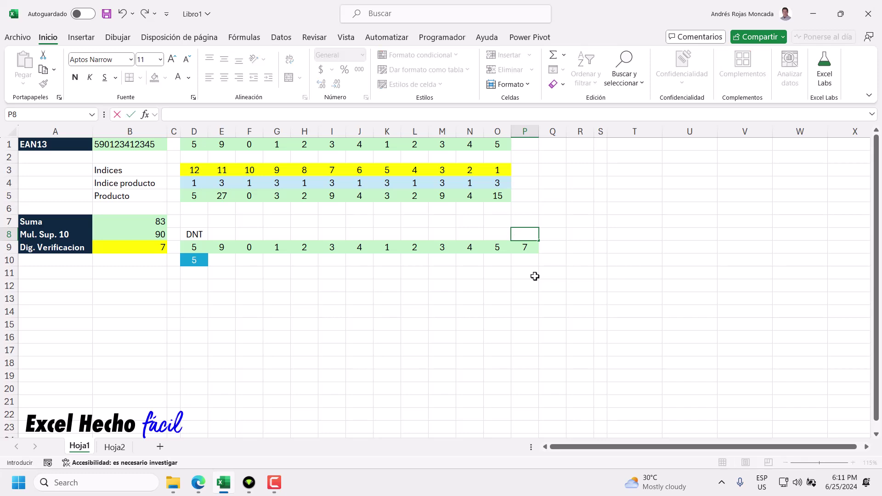
pyautogui.write('G')
pyautogui.press('Return')
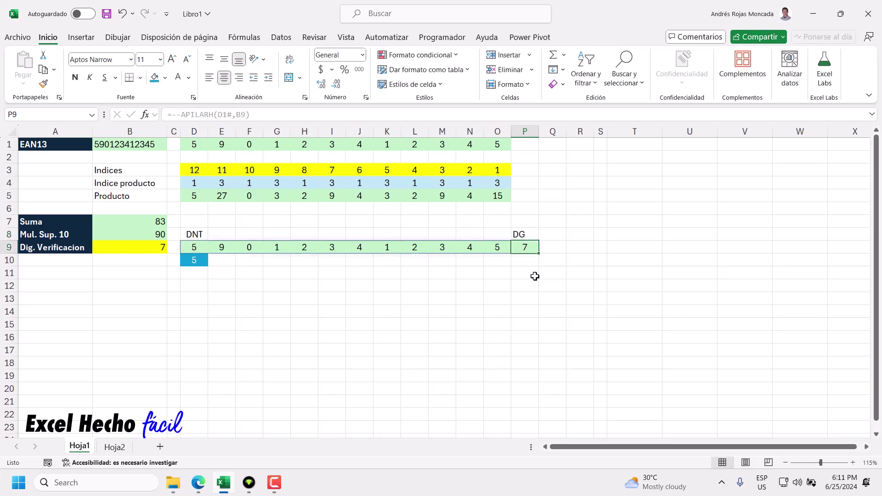
pyautogui.click(517, 234)
pyautogui.click(224, 77)
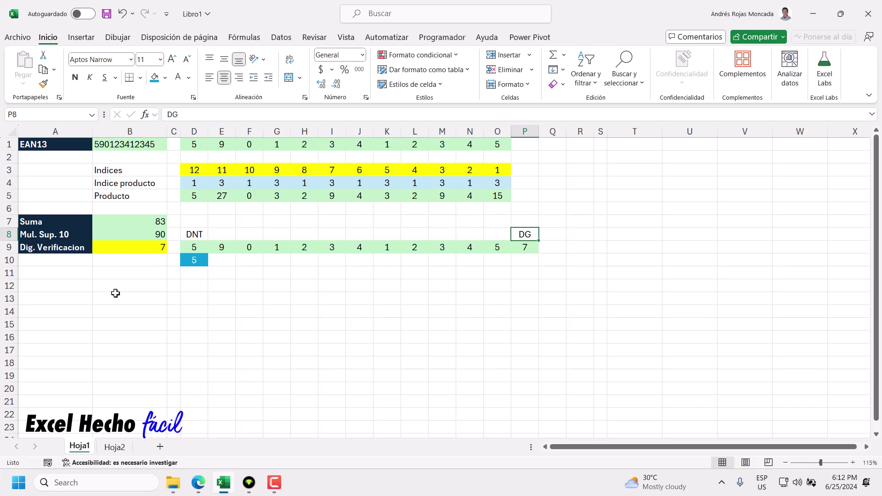
# - Review the D1 to D6 headers of Tabla 0 on Hoja2
pyautogui.click(195, 261)
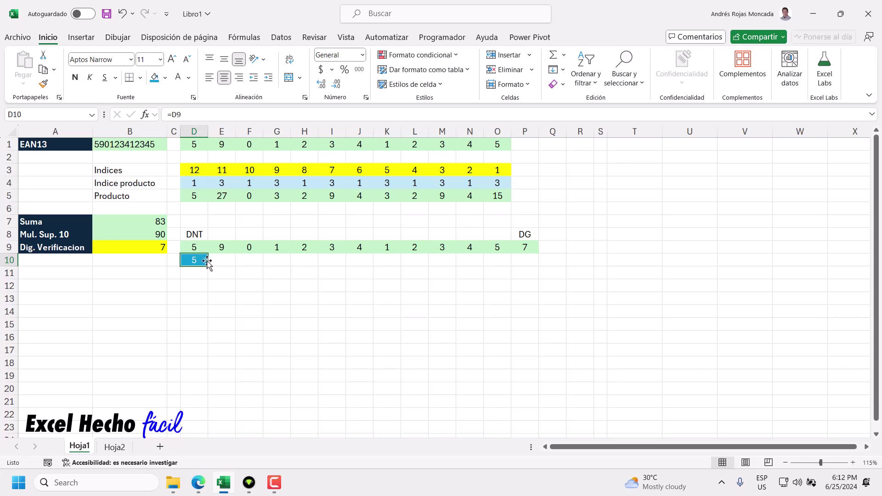
pyautogui.click(114, 447)
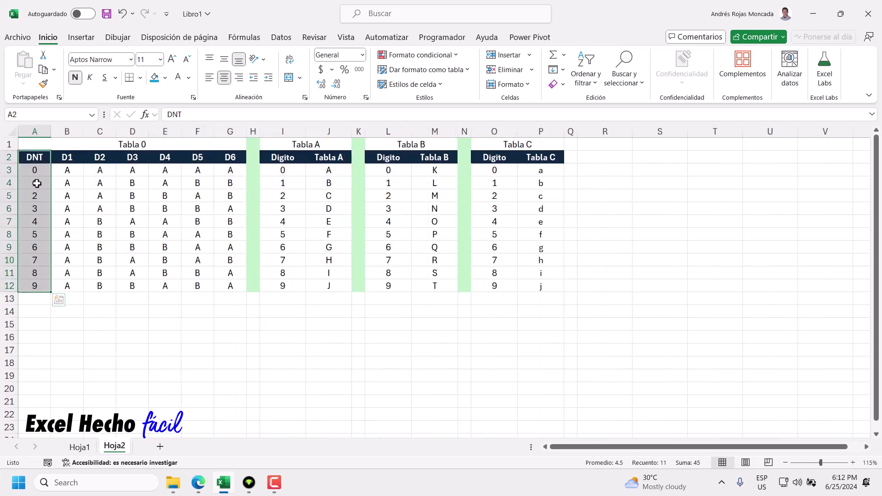
pyautogui.click(34, 156)
pyautogui.click(45, 311)
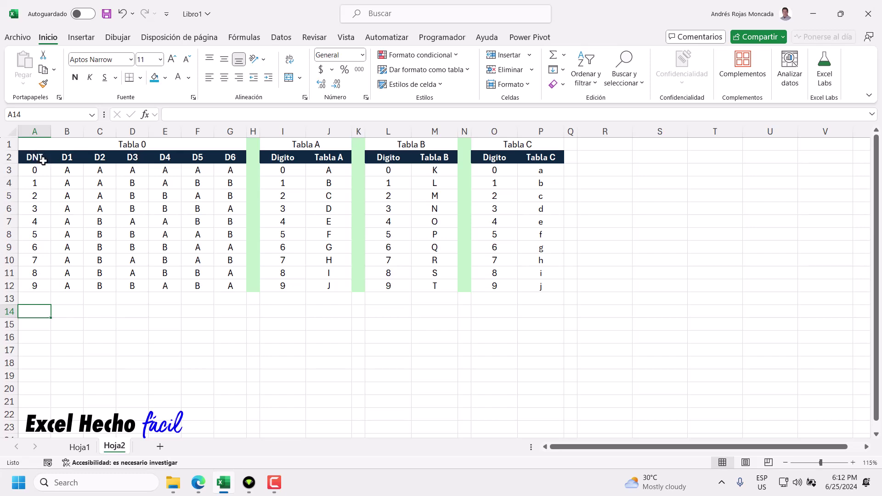
pyautogui.moveTo(64, 157); pyautogui.dragTo(229, 157)
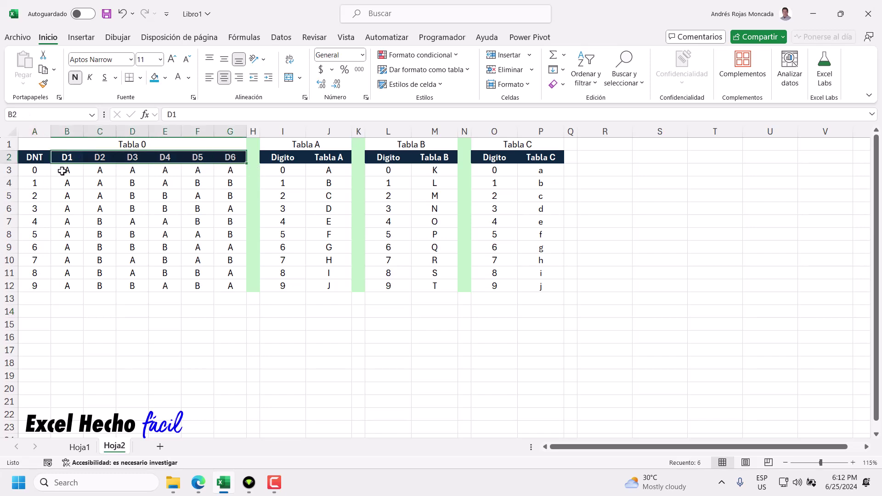
pyautogui.moveTo(67, 156); pyautogui.dragTo(225, 154)
# - Check Tabla 0's pattern for DNT 5, then start a formula in Hoja1's E10
pyautogui.click(79, 447)
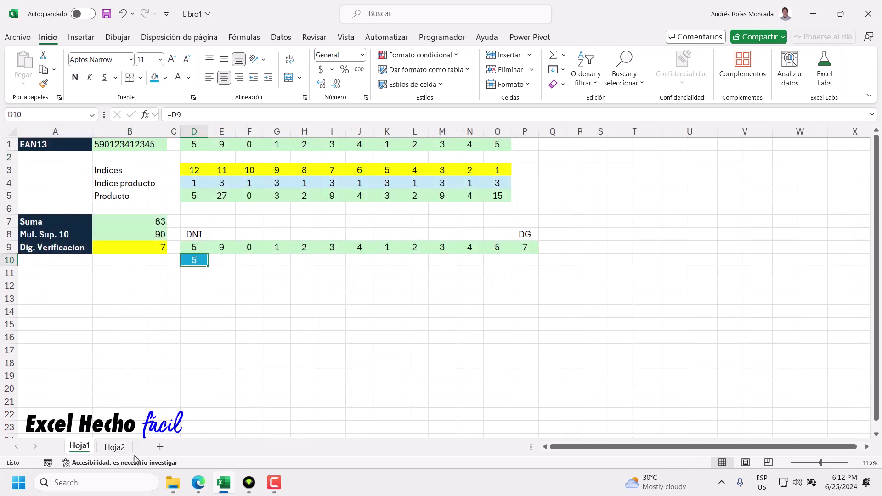
pyautogui.click(115, 447)
pyautogui.moveTo(38, 170); pyautogui.dragTo(35, 286)
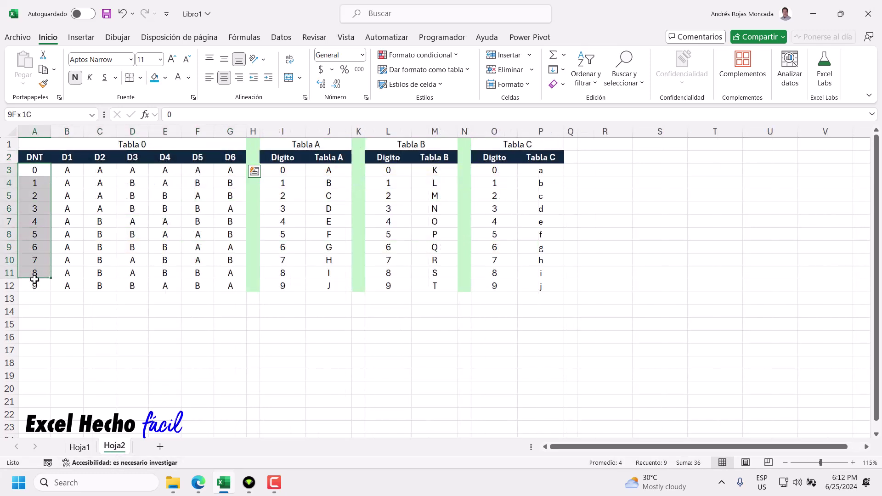
pyautogui.click(35, 234)
pyautogui.moveTo(67, 234); pyautogui.dragTo(229, 235)
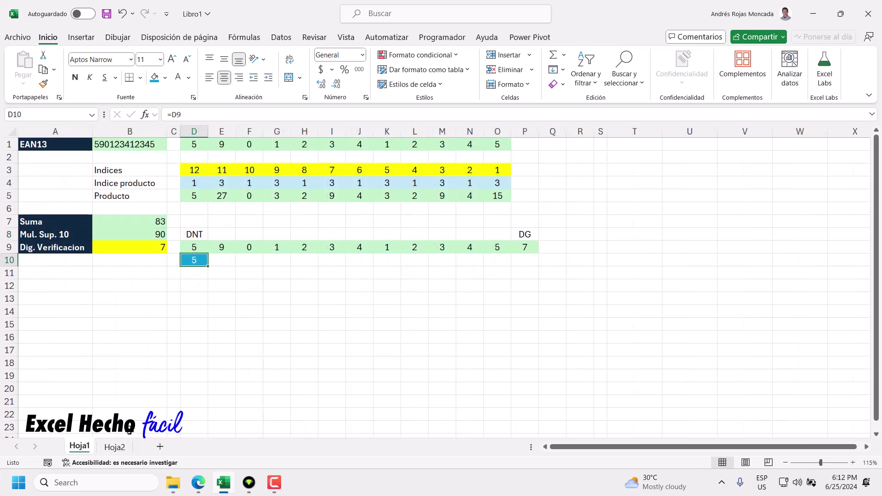
pyautogui.click(114, 447)
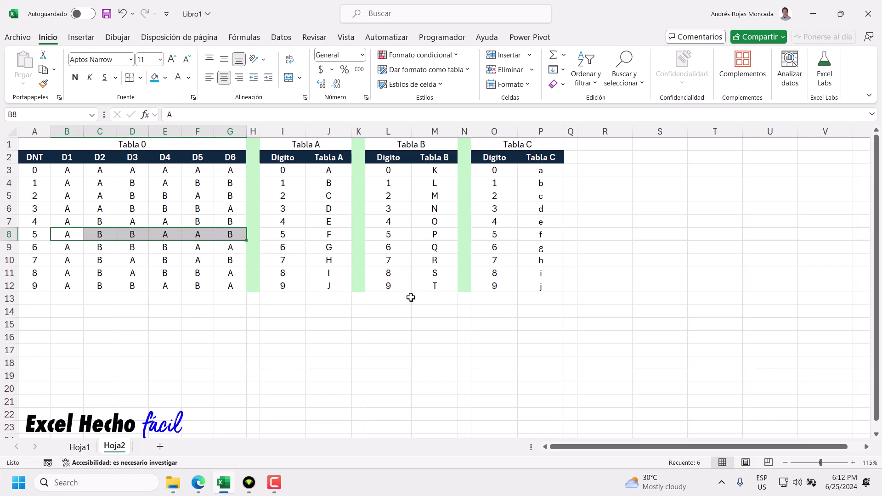
pyautogui.click(79, 447)
pyautogui.press('Right')
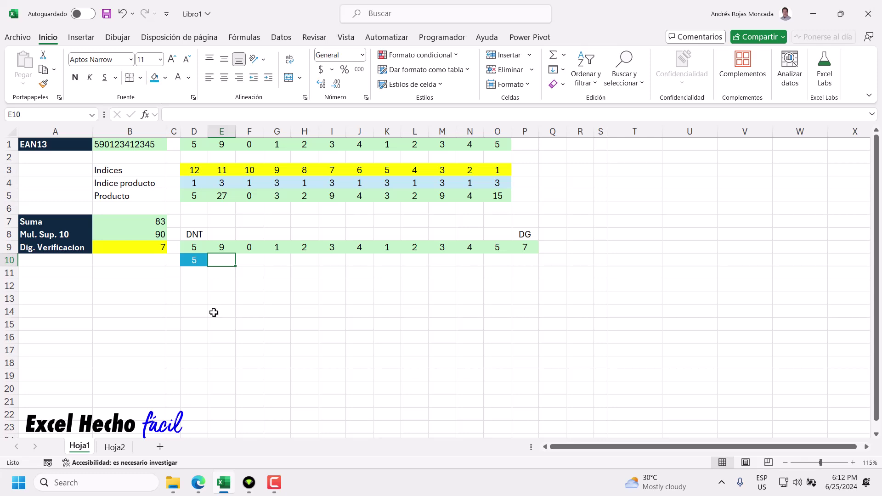
pyautogui.write('=')
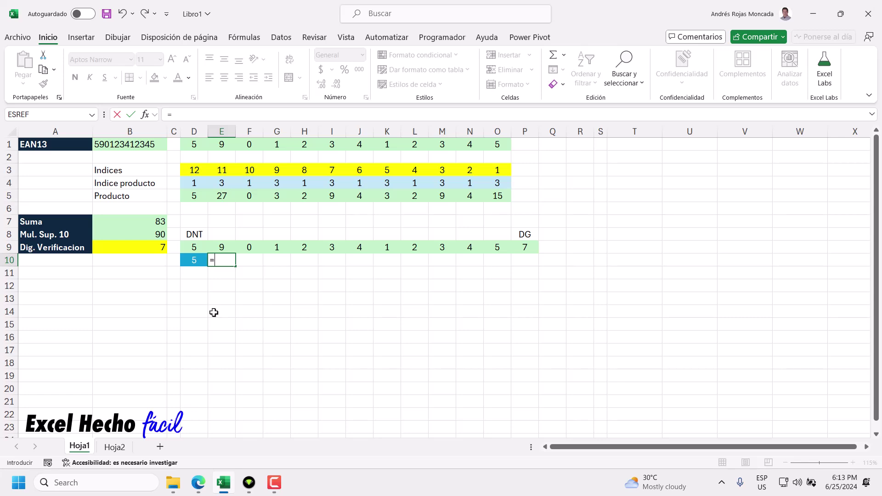
# - Begin =BUSCARX($D$10, in E10 using the first digit as an absolute lookup value
pyautogui.write('bu')
pyautogui.press('Down')
pyautogui.press('Down')
pyautogui.press('Down')
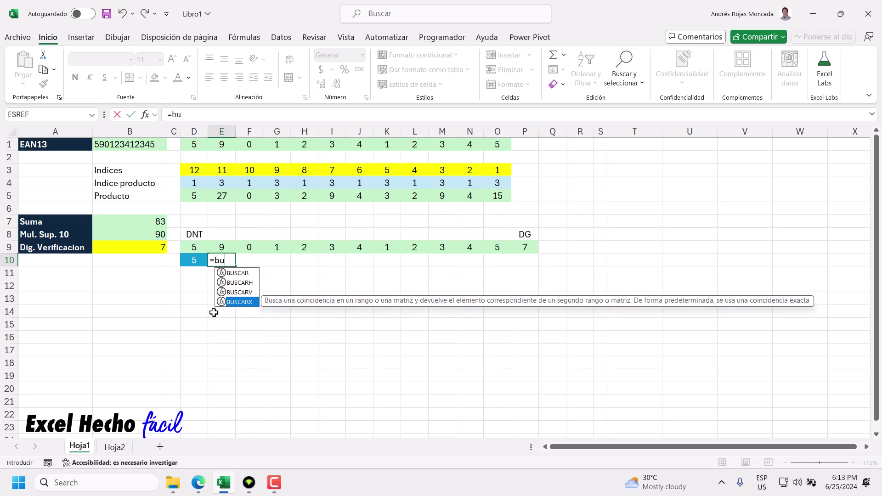
pyautogui.press('Tab')
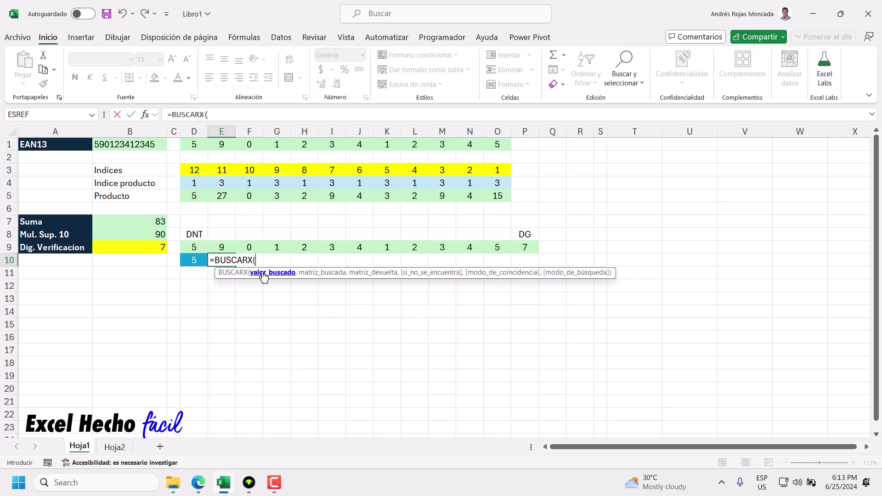
pyautogui.click(198, 262)
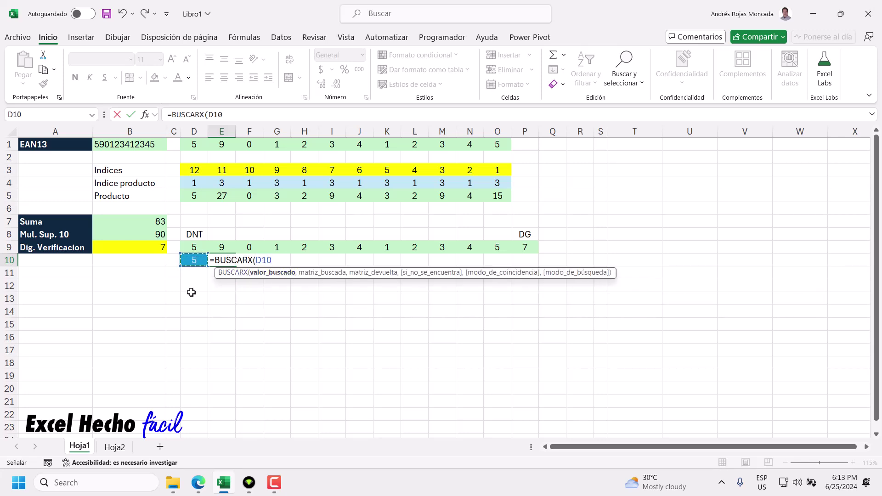
pyautogui.write(',')
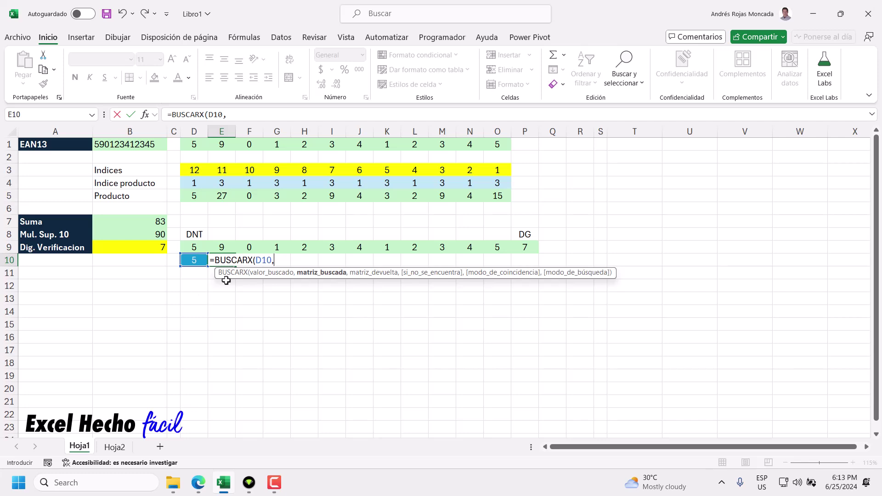
pyautogui.click(263, 261)
pyautogui.press('F4')
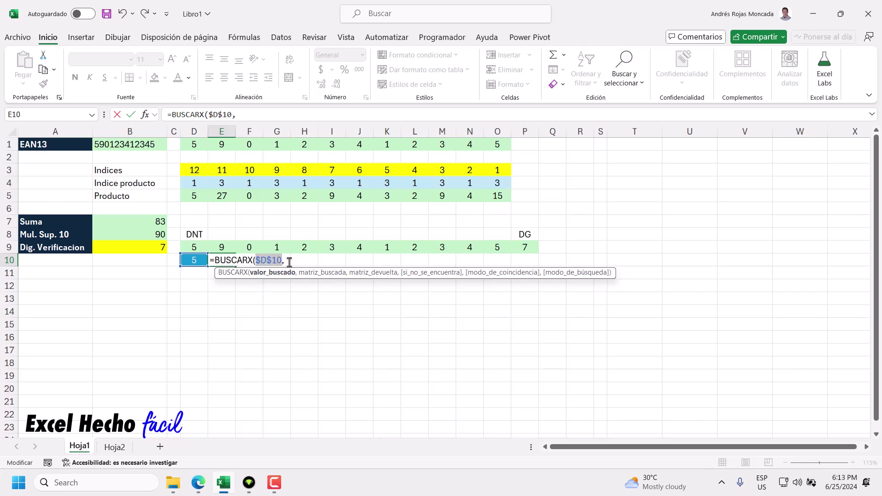
pyautogui.press('End')
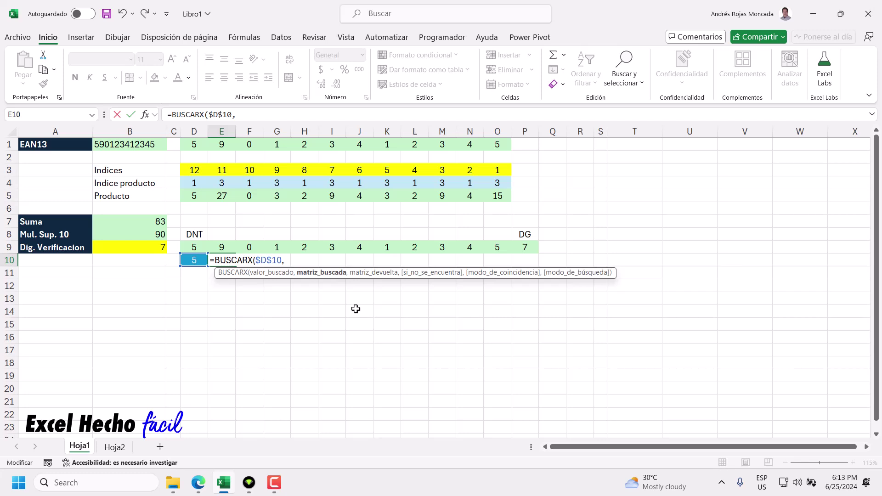
pyautogui.moveTo(369, 274); pyautogui.dragTo(346, 290)
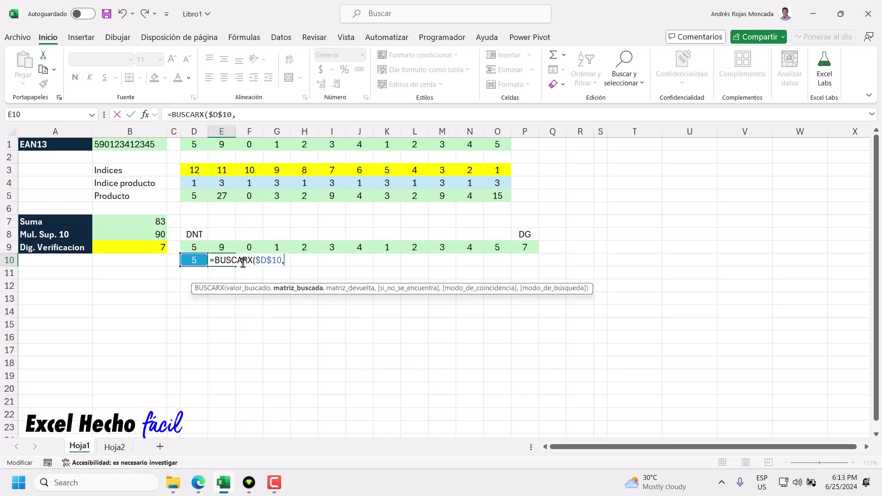
# - Complete E10's BUSCARX to find $D$10 in Hoja2!$A$3:$A$12 and return from B3:B12, giving A
pyautogui.click(114, 447)
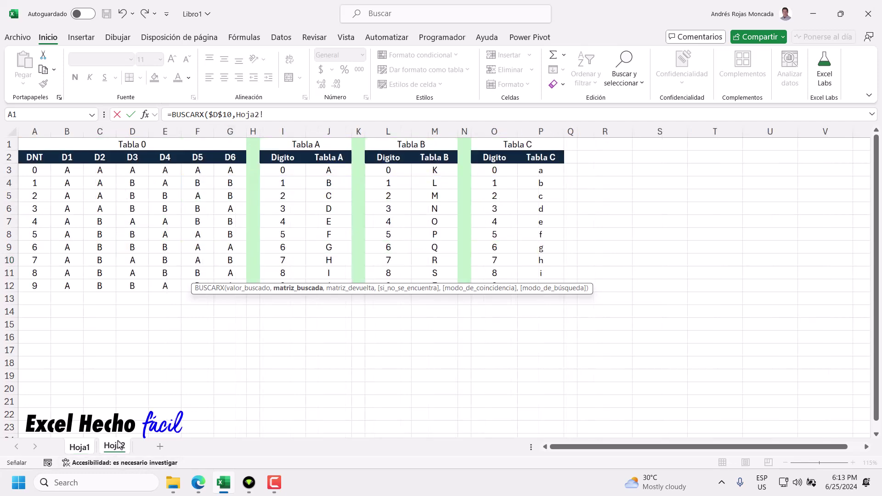
pyautogui.moveTo(39, 170); pyautogui.dragTo(35, 286)
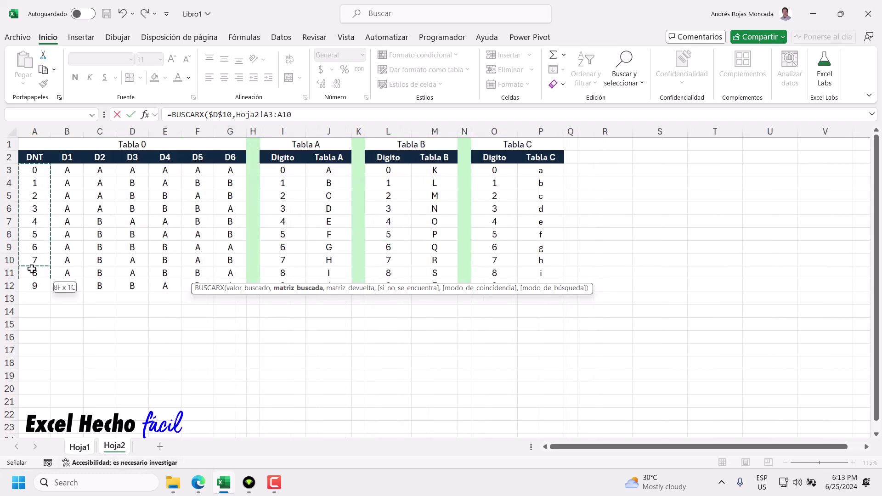
pyautogui.click(275, 115)
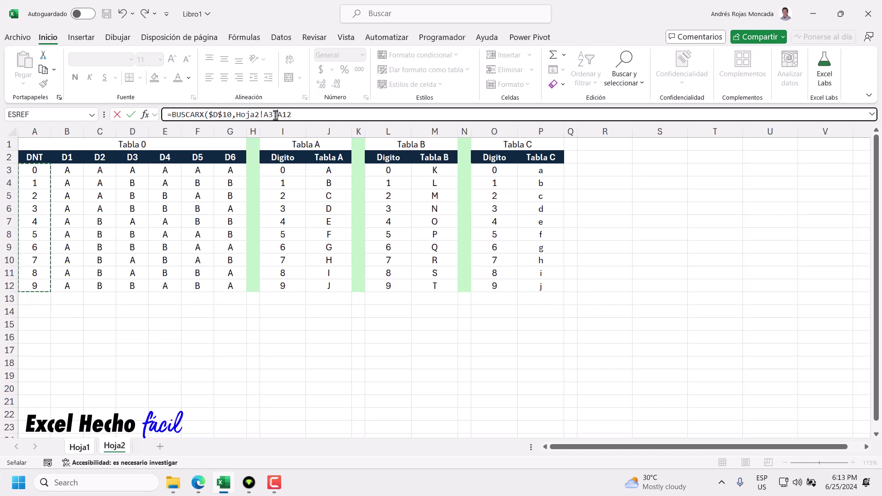
pyautogui.press('F4')
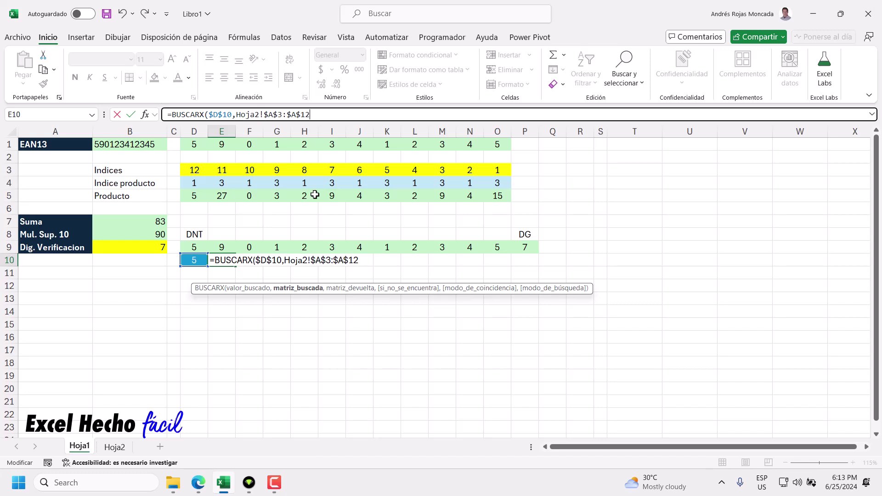
pyautogui.write(',')
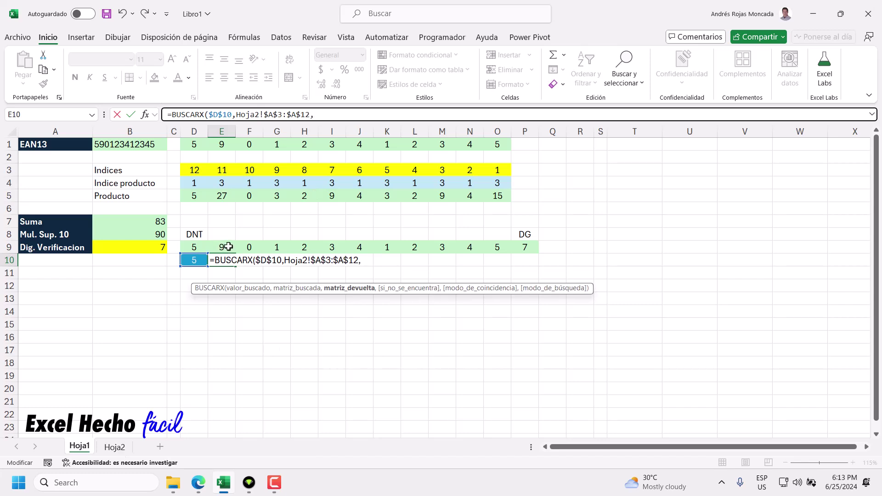
pyautogui.click(114, 447)
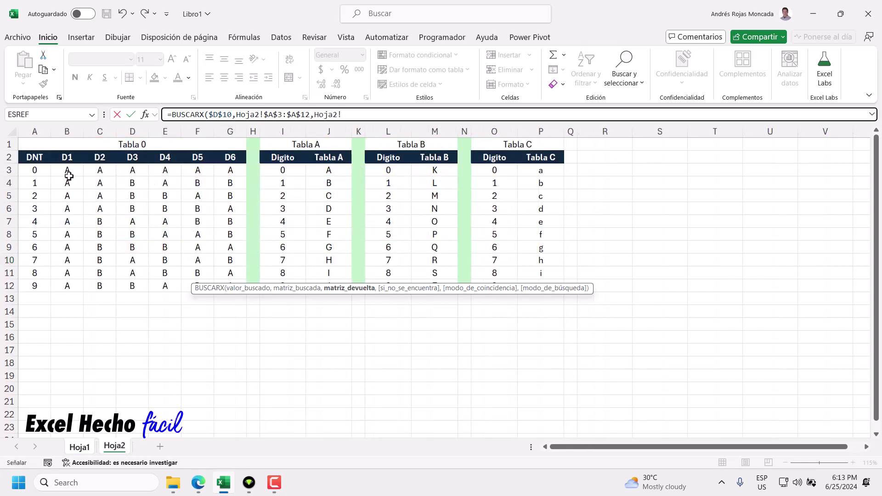
pyautogui.moveTo(68, 169); pyautogui.dragTo(67, 287)
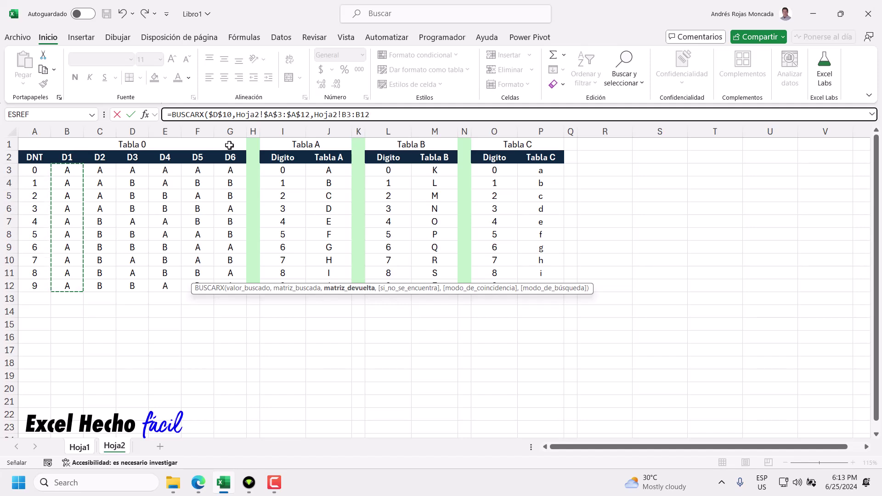
pyautogui.write(')')
pyautogui.click(386, 115)
pyautogui.press('Return')
pyautogui.press('Up')
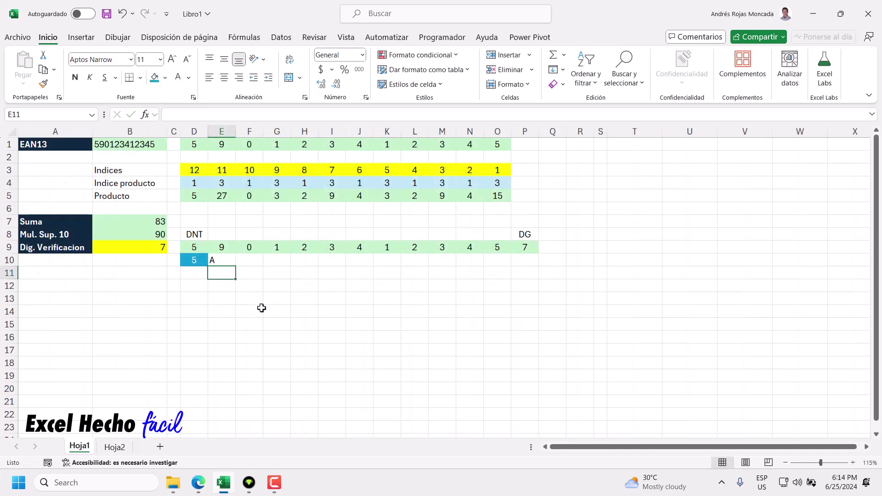
# - Center E10 and fill its lookup formula across to J10
pyautogui.click(224, 77)
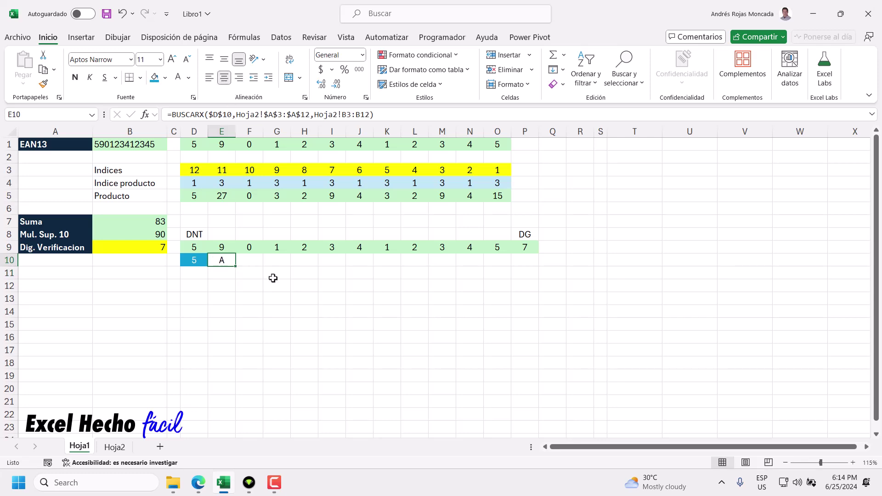
pyautogui.moveTo(235, 266); pyautogui.dragTo(348, 263)
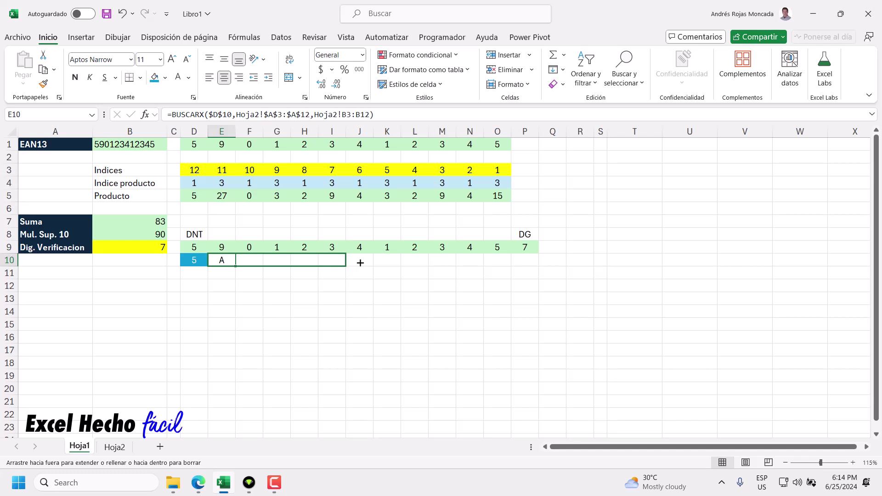
pyautogui.moveTo(360, 263); pyautogui.dragTo(369, 279)
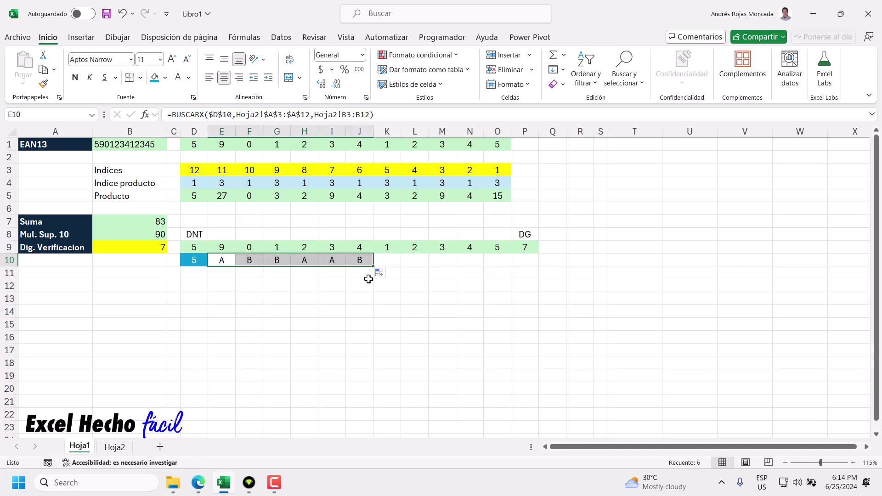
# - Give the digits in E9:J9 a darker green fill
pyautogui.moveTo(220, 247); pyautogui.dragTo(366, 249)
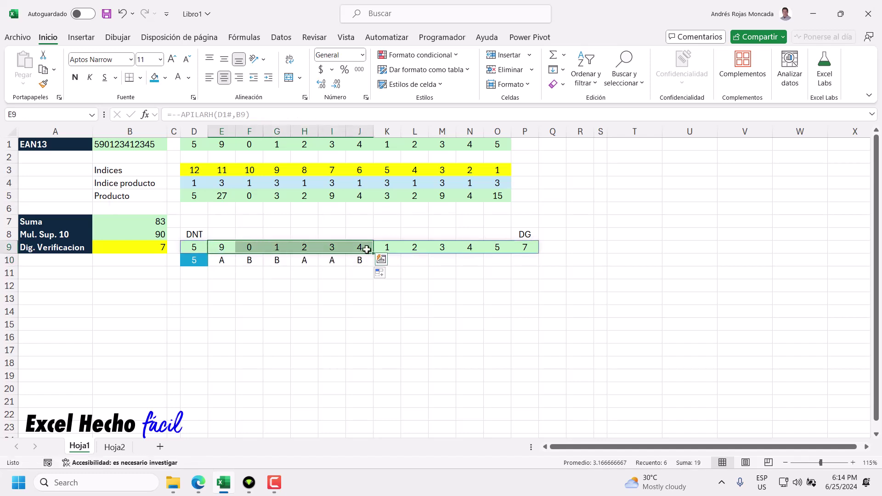
pyautogui.click(165, 77)
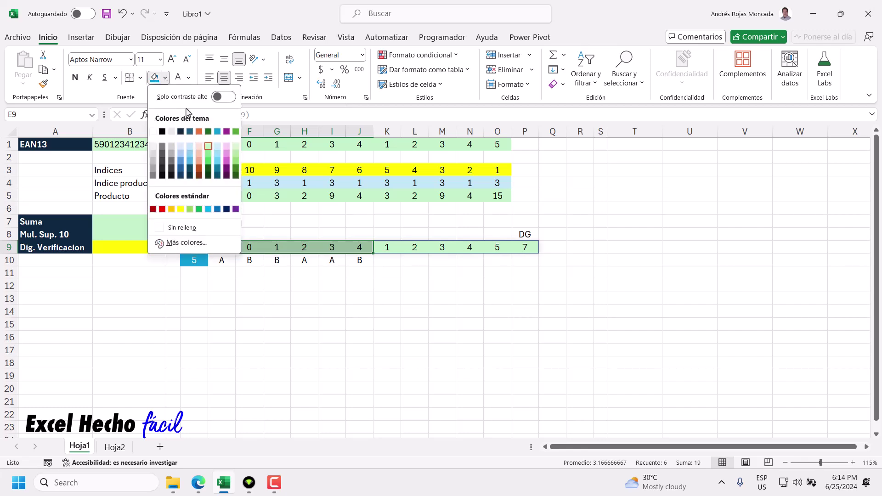
pyautogui.click(207, 154)
pyautogui.click(213, 294)
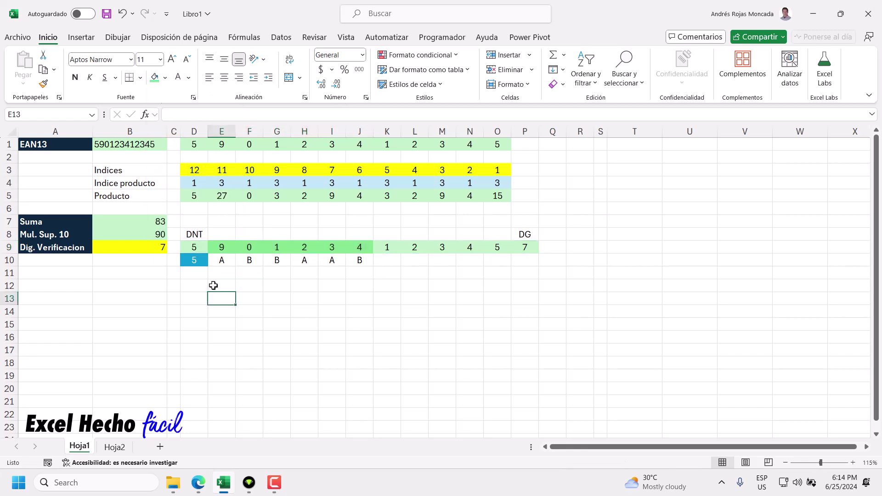
# - Check E10's formula against the parity table for digit 5 on Hoja2
pyautogui.click(220, 259)
pyautogui.click(115, 447)
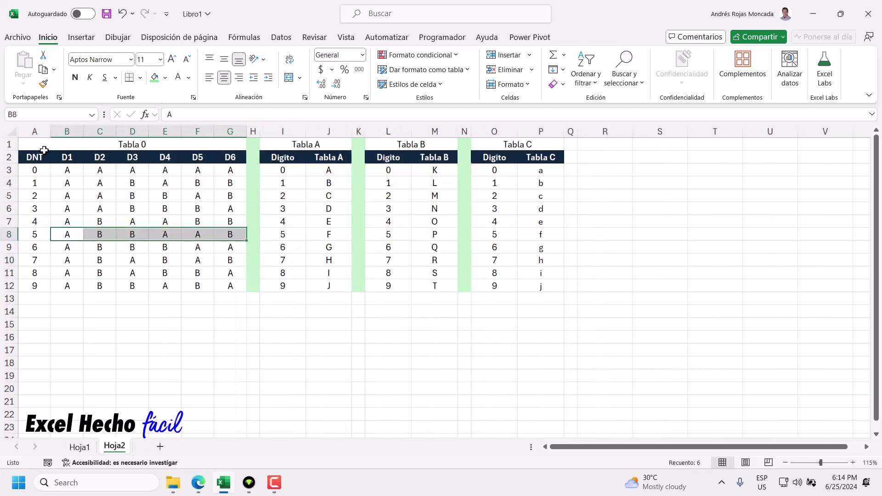
pyautogui.click(39, 312)
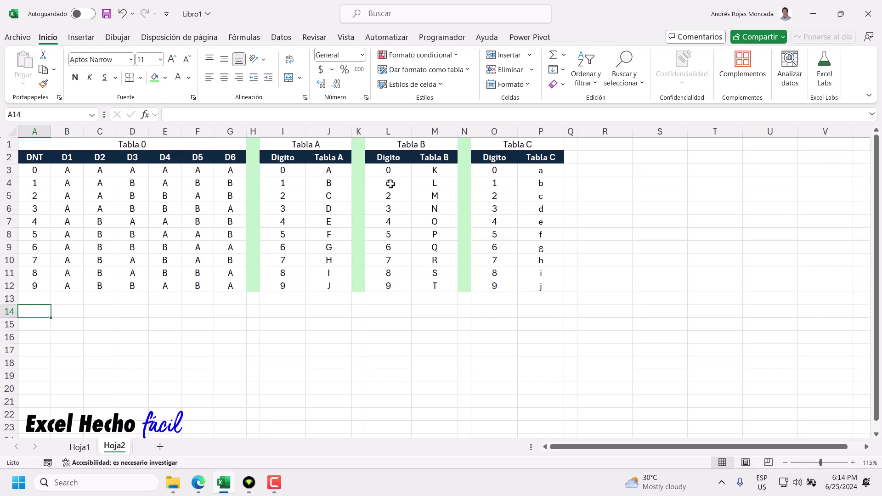
pyautogui.click(80, 447)
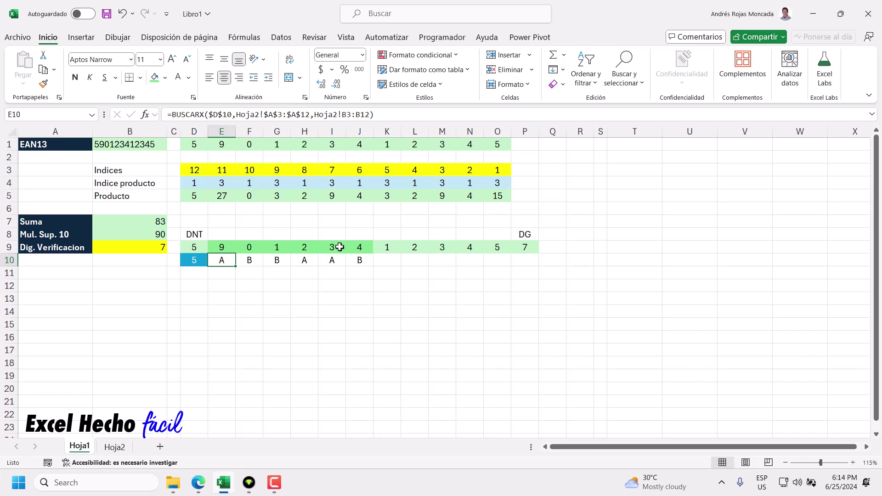
pyautogui.click(226, 274)
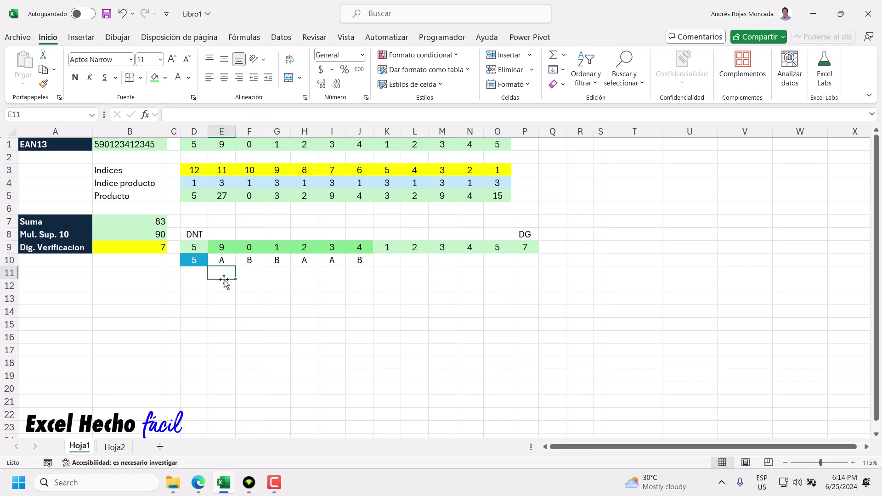
pyautogui.click(225, 262)
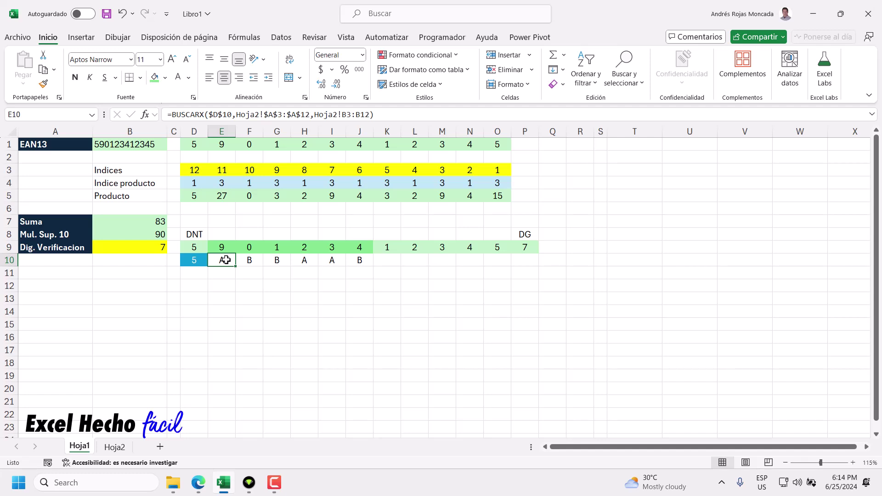
# - Left-align E10 and prefix its lookup formula with "nTabla"& so it reads nTabla plus the letter
pyautogui.doubleClick(225, 260)
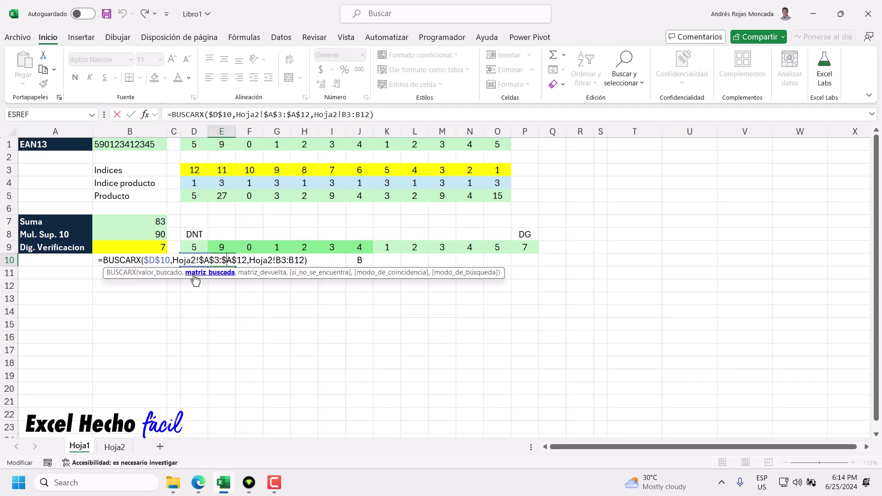
pyautogui.press('Escape')
pyautogui.click(225, 77)
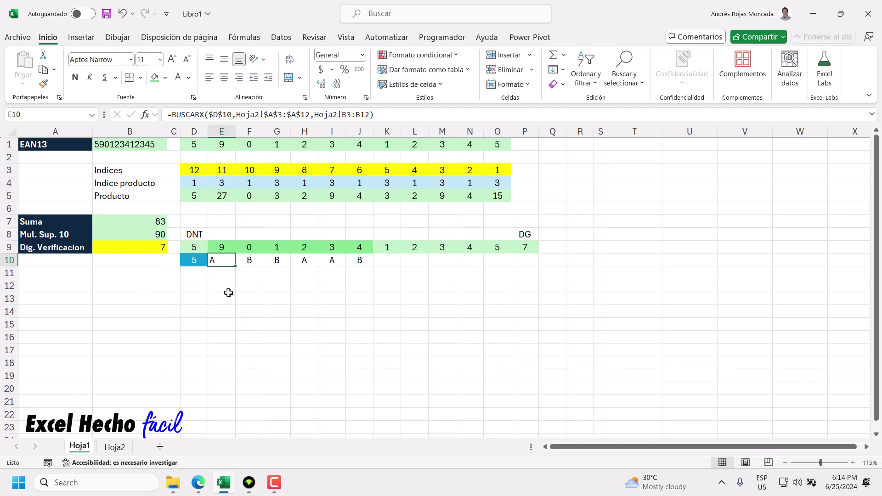
pyautogui.press('F2')
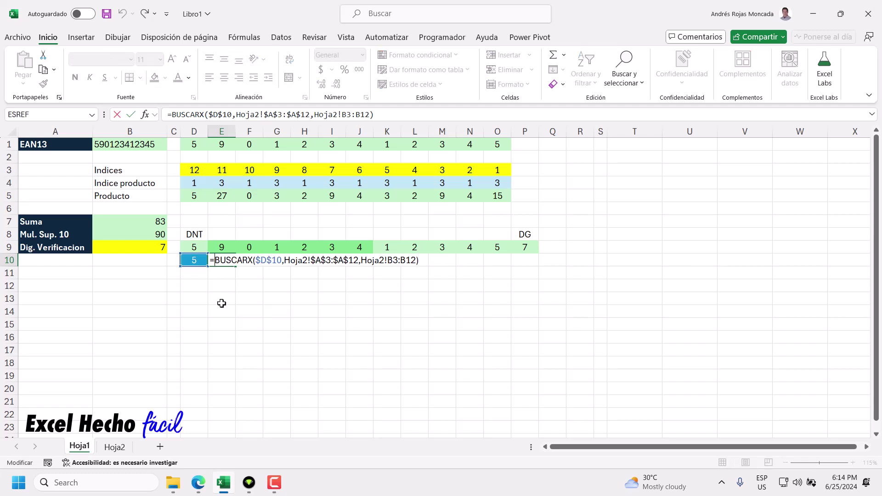
pyautogui.write('"')
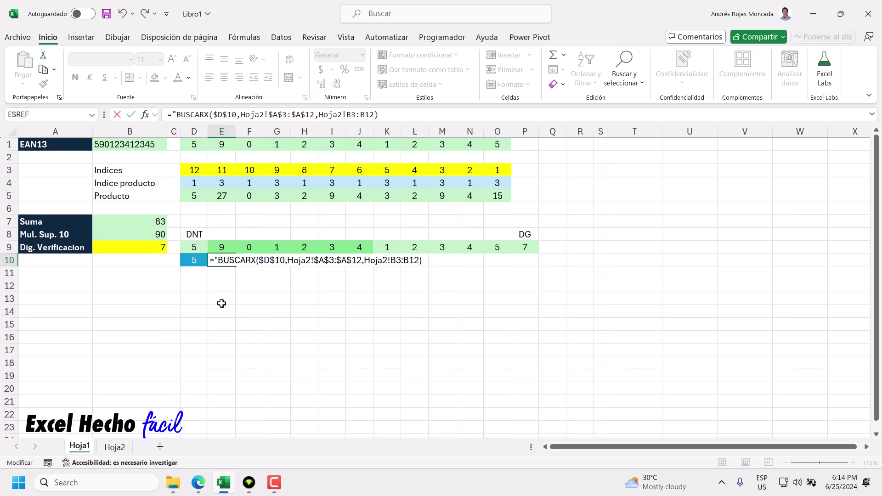
pyautogui.write('Ta')
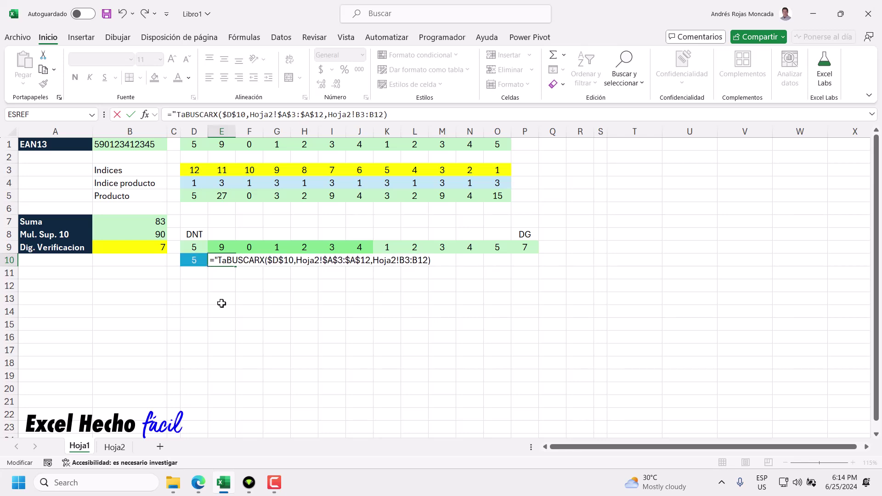
pyautogui.write('bla')
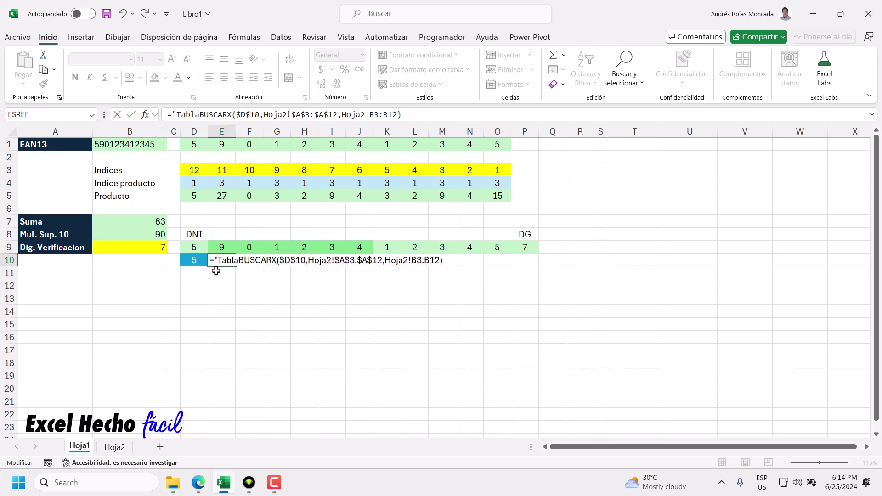
pyautogui.click(216, 261)
pyautogui.write('n')
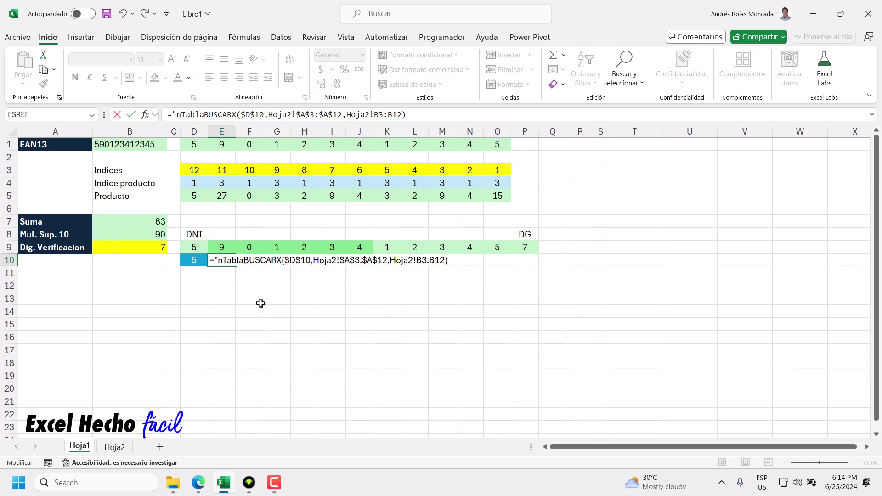
pyautogui.write('"&')
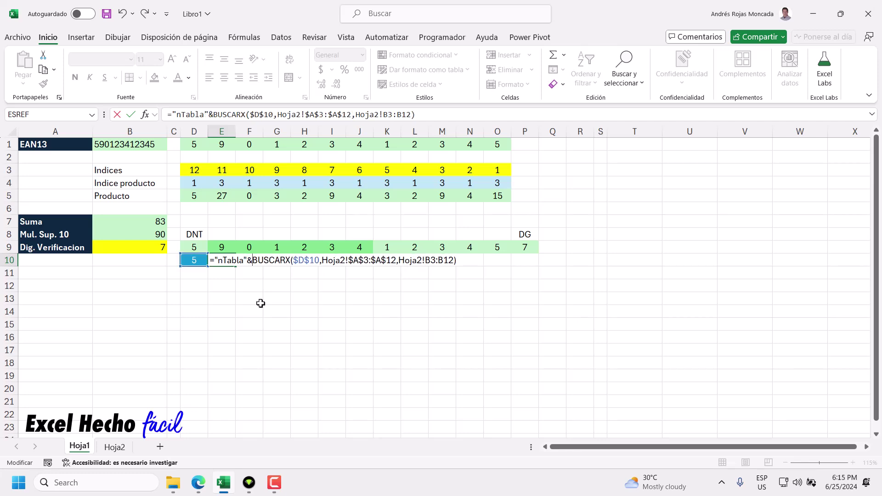
pyautogui.press('Return')
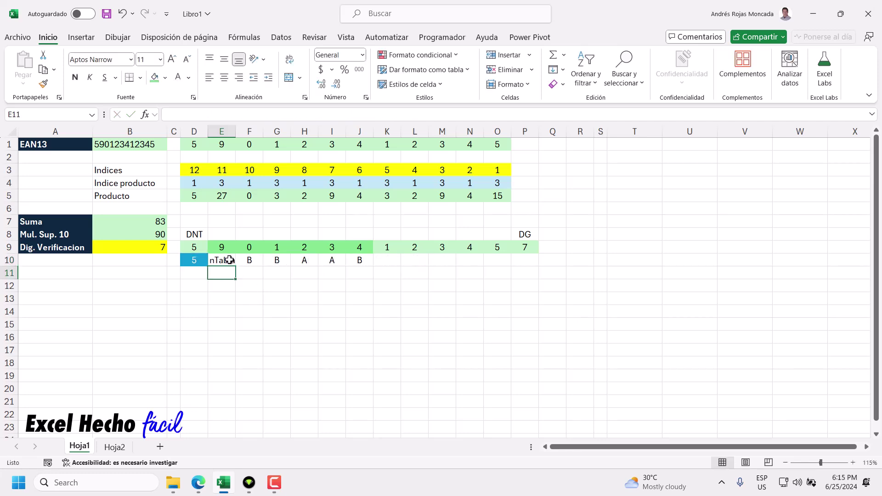
# - Wrap E10's table name in INDIRECTO and preview the returned table array with F9
pyautogui.click(229, 260)
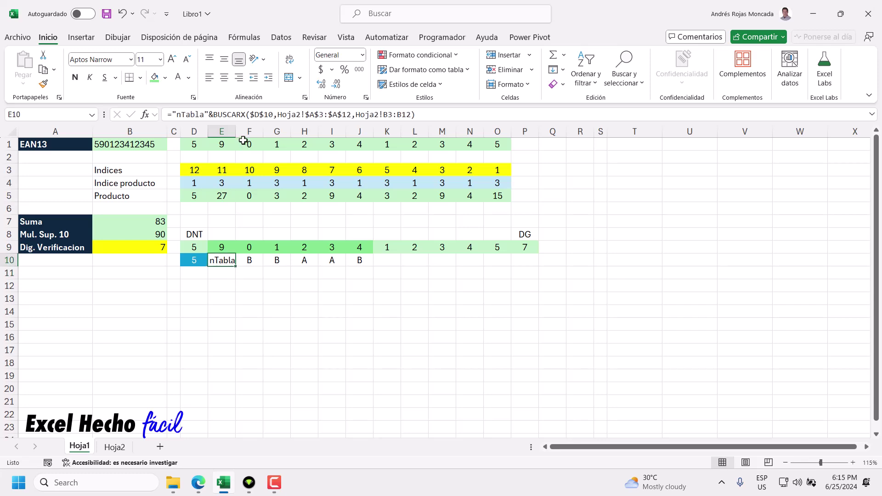
pyautogui.moveTo(236, 131); pyautogui.dragTo(250, 131)
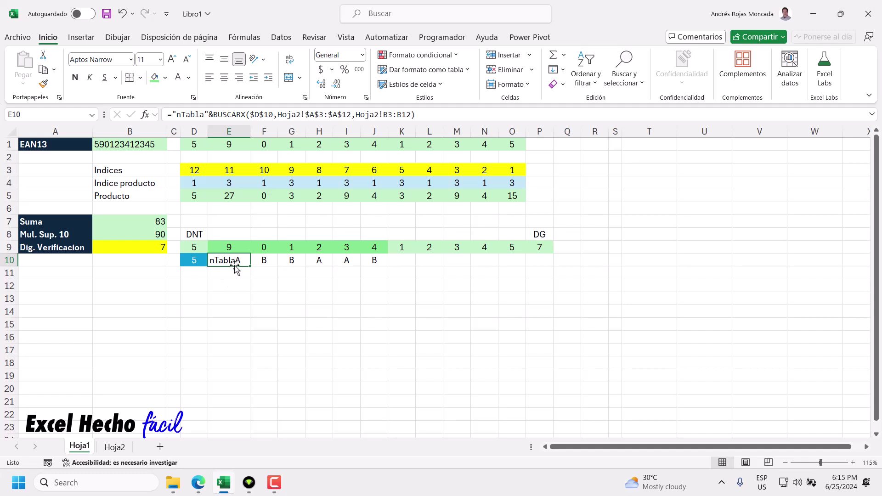
pyautogui.hotkey('ctrl', 'z')
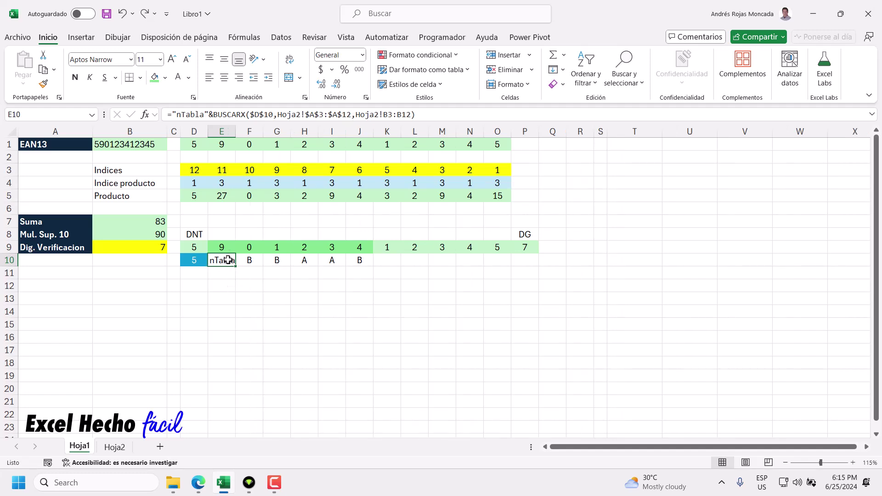
pyautogui.doubleClick(218, 260)
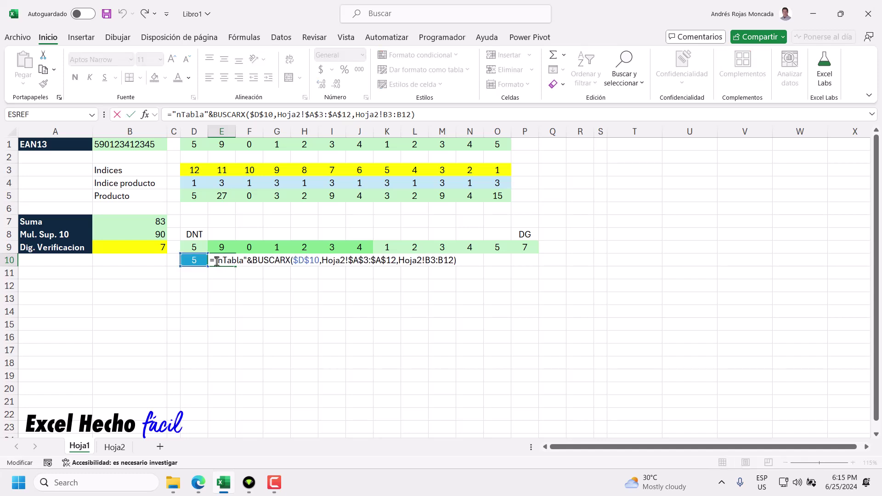
pyautogui.write('indi')
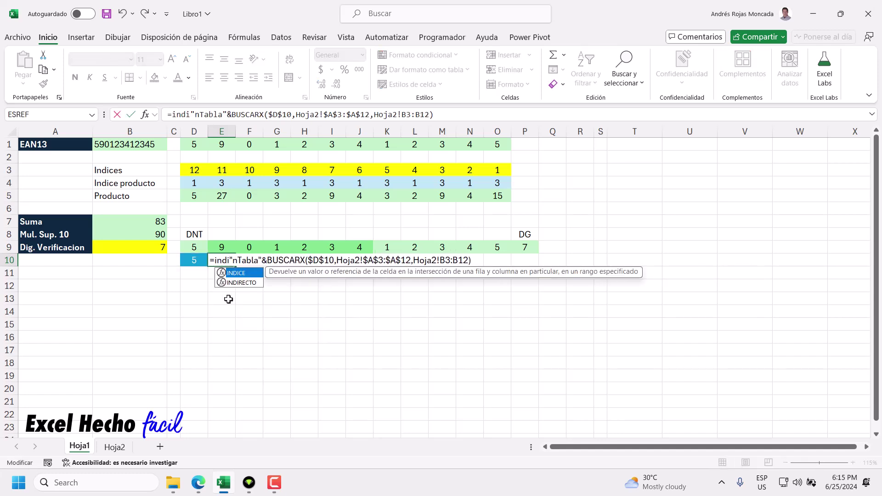
pyautogui.press('Down')
pyautogui.press('Tab')
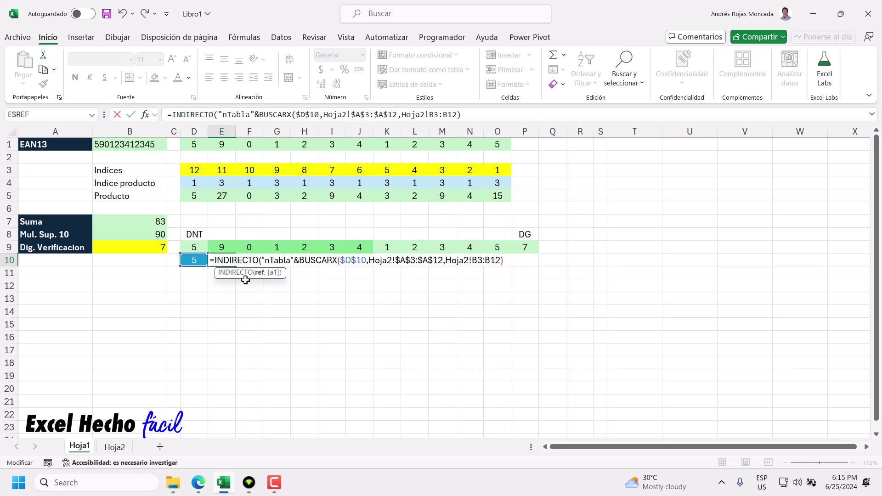
pyautogui.hotkey('shift', 'End')
pyautogui.click(510, 267)
pyautogui.hotkey('shift', 'Home')
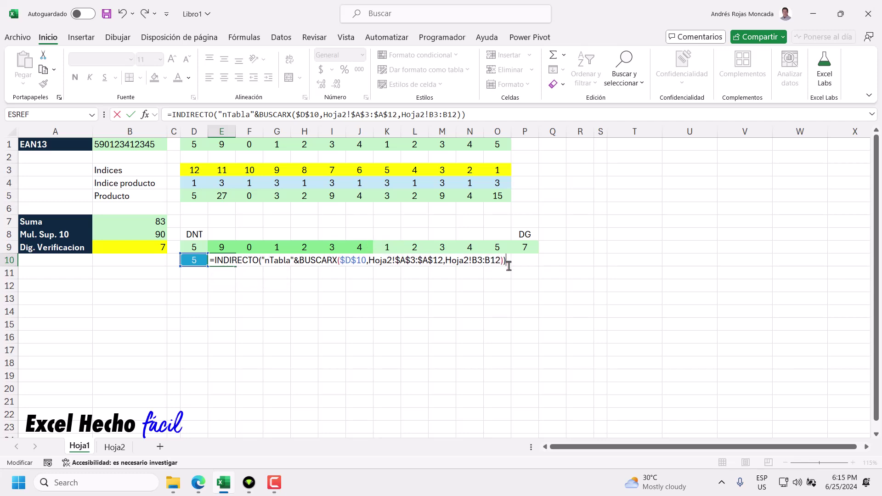
pyautogui.press('F9')
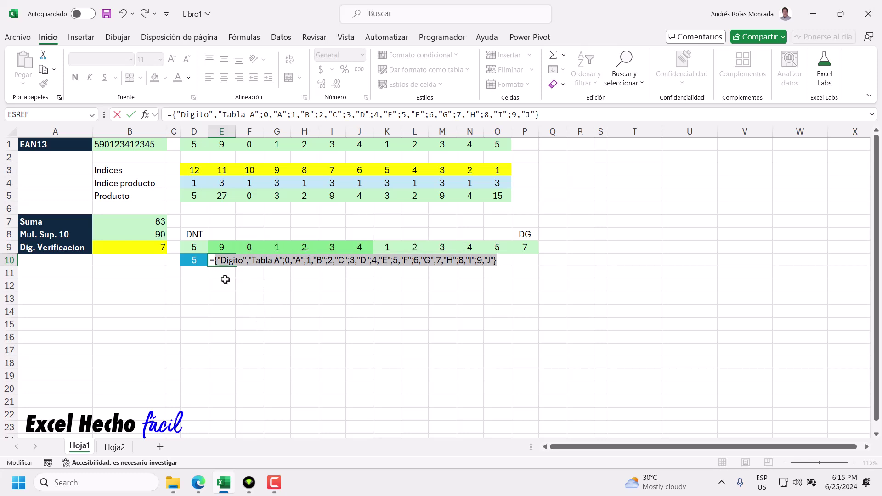
pyautogui.hotkey('ctrl', 'z')
pyautogui.click(214, 262)
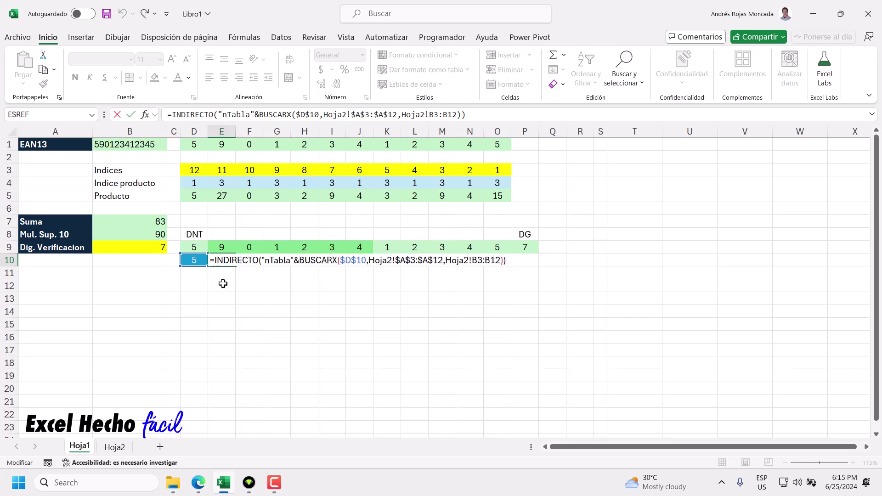
# - Build a LET defining tt, pc as TOMAR(tt,,1) and sc as TOMAR(tt,,-1)
pyautogui.write('LET(')
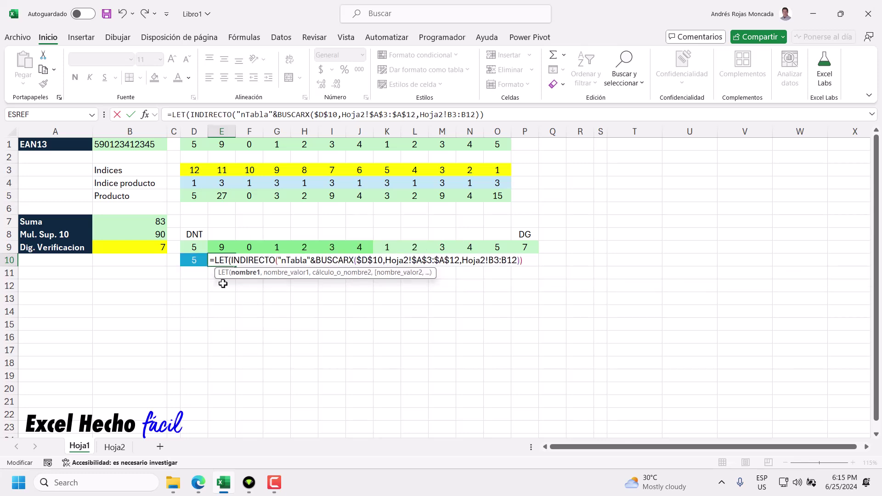
pyautogui.write('tt')
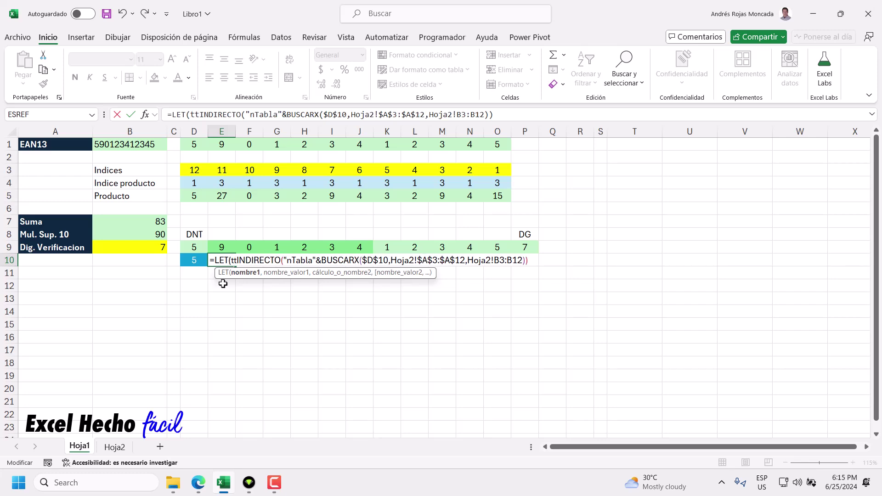
pyautogui.write(',')
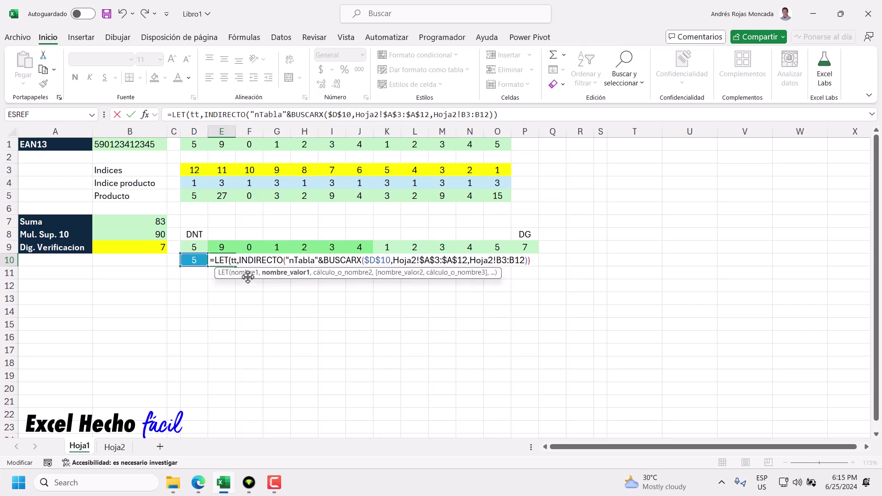
pyautogui.write(',')
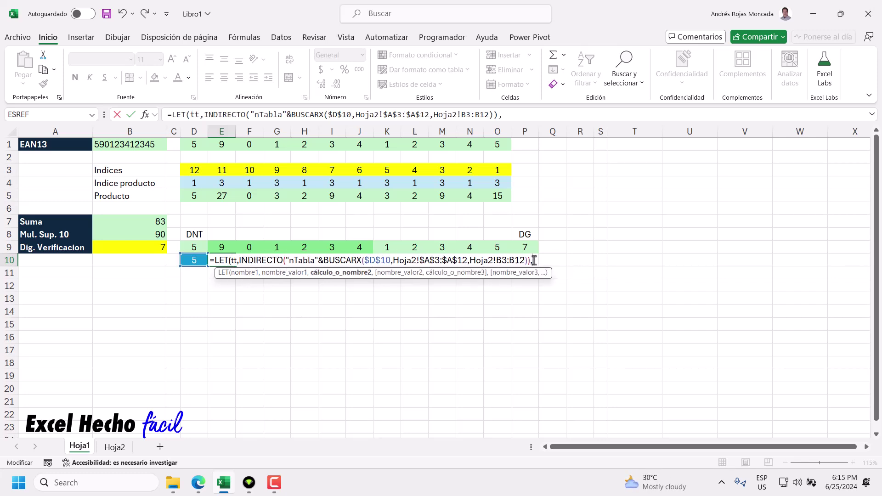
pyautogui.hotkey('alt', 'Return')
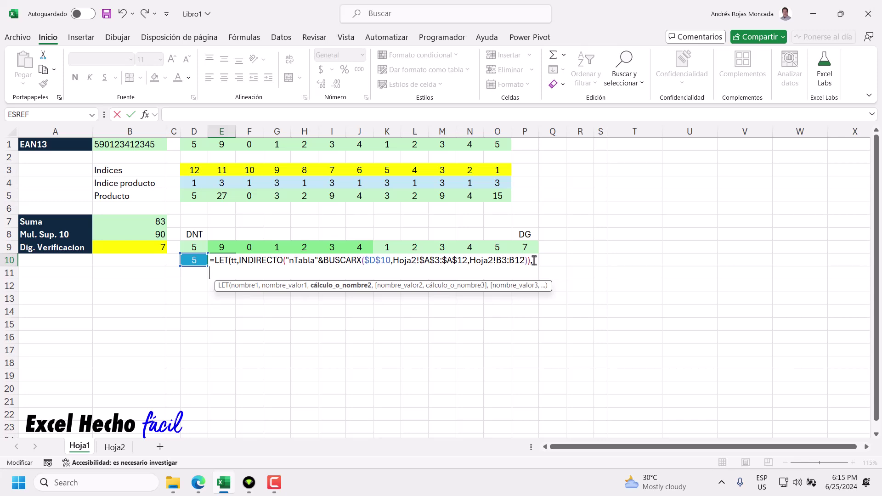
pyautogui.write('pc,')
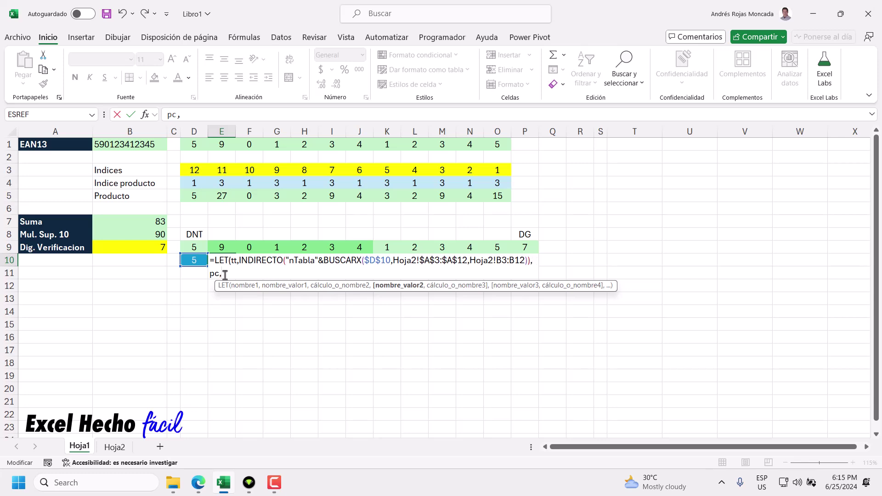
pyautogui.write('tom')
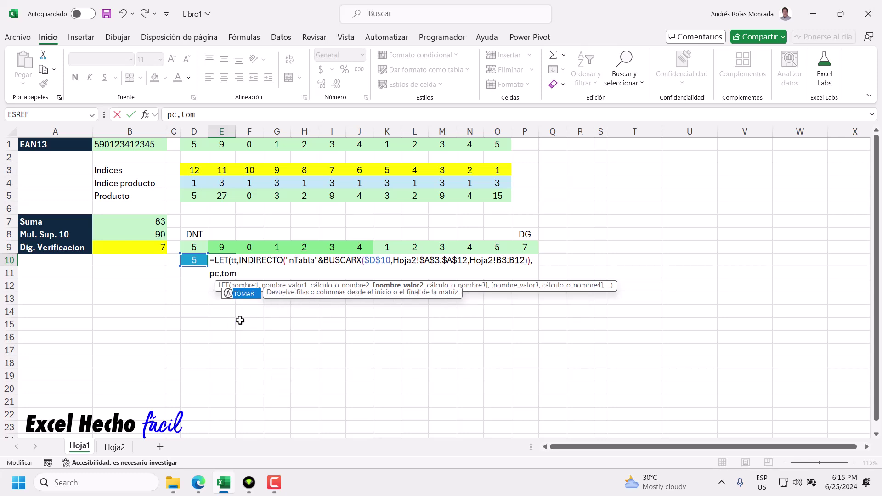
pyautogui.press('Tab')
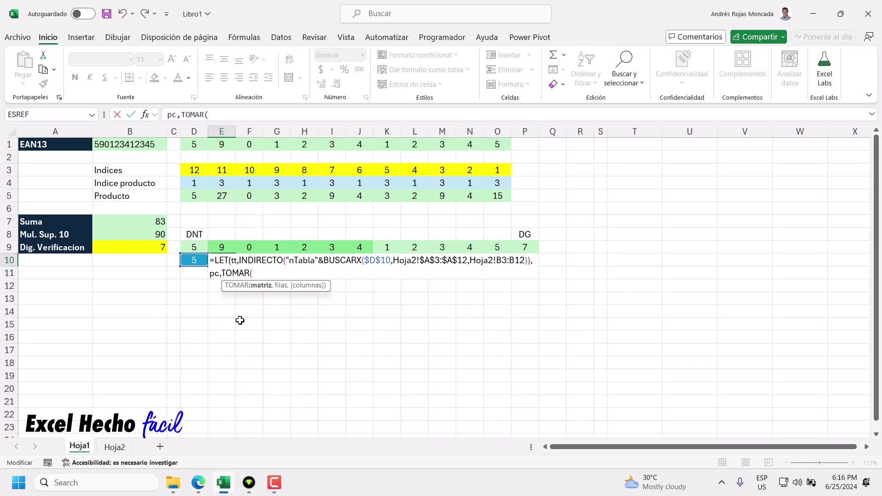
pyautogui.write('tt,,1')
pyautogui.write(')')
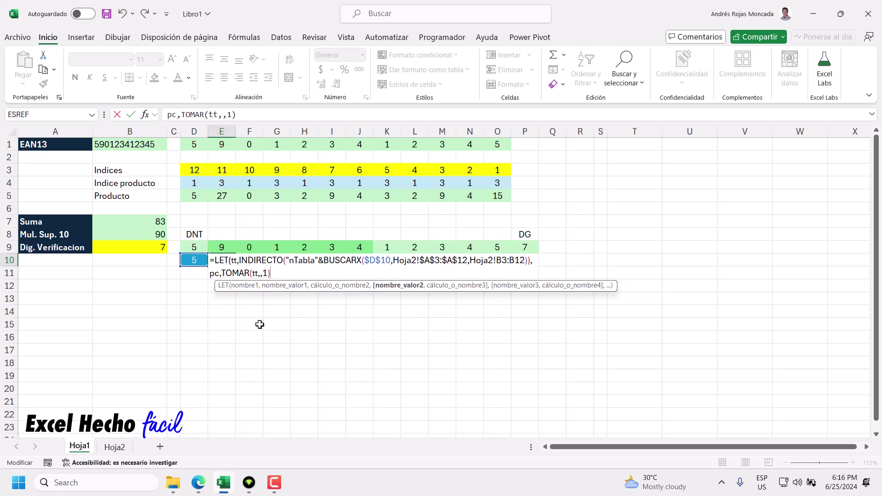
pyautogui.write(',sc,')
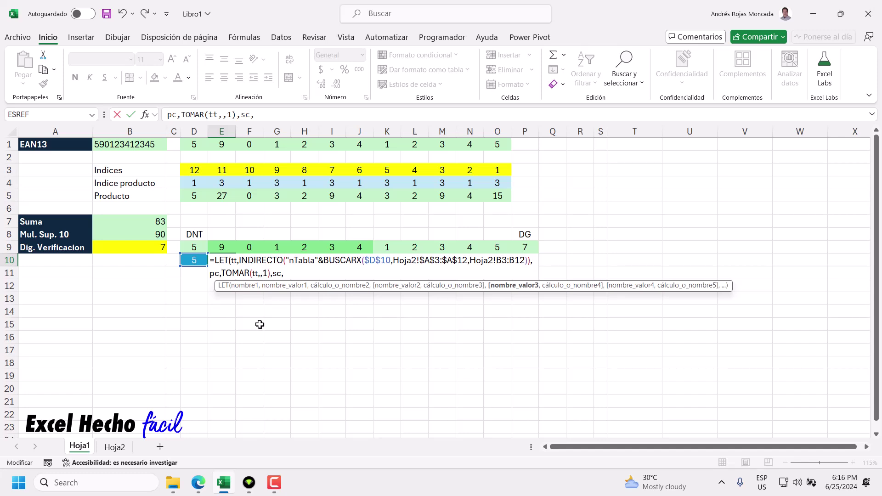
pyautogui.write('tom')
pyautogui.press('Tab')
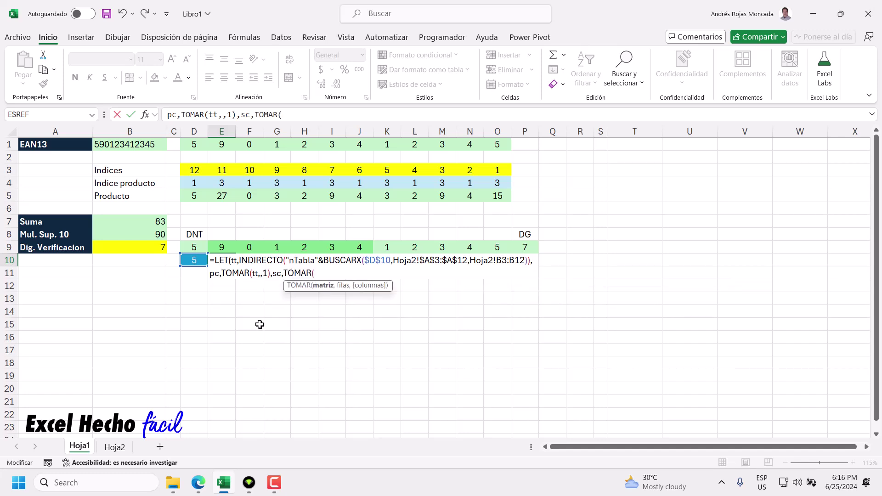
pyautogui.write('tt,')
pyautogui.press('BackSpace')
pyautogui.press('BackSpace')
pyautogui.write(',,')
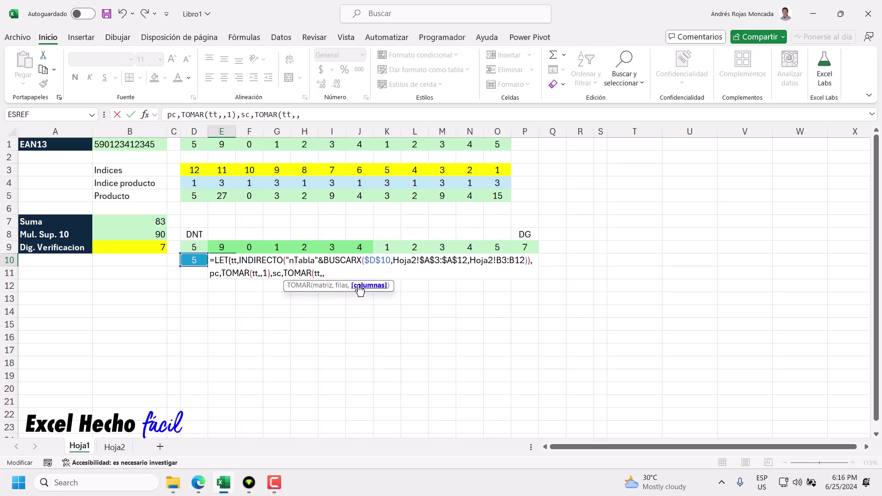
pyautogui.write('-1)')
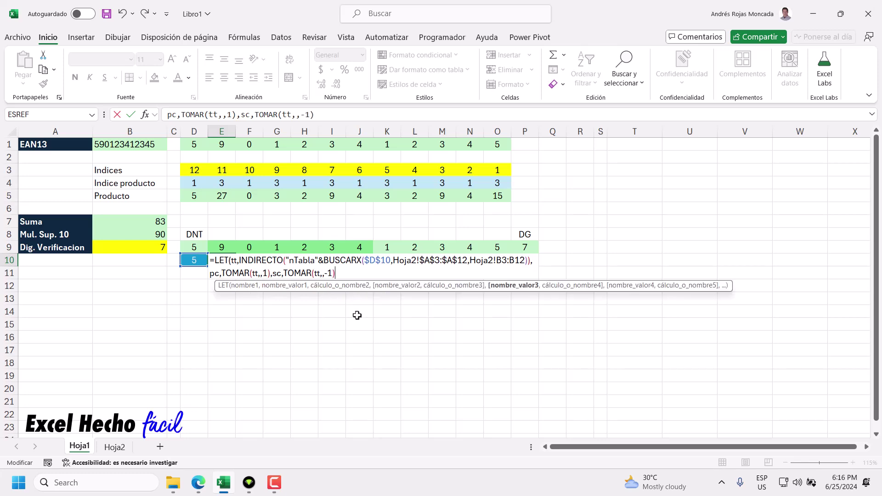
pyautogui.write(',')
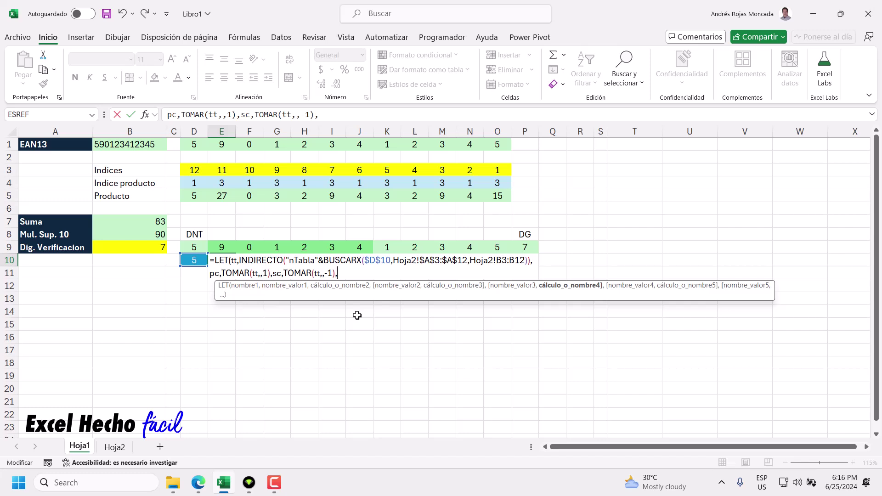
pyautogui.write('bu')
# - Finish the LET with BUSCARX(E9,pc,sc) so E10 returns J
pyautogui.press('Down')
pyautogui.press('Down')
pyautogui.press('Down')
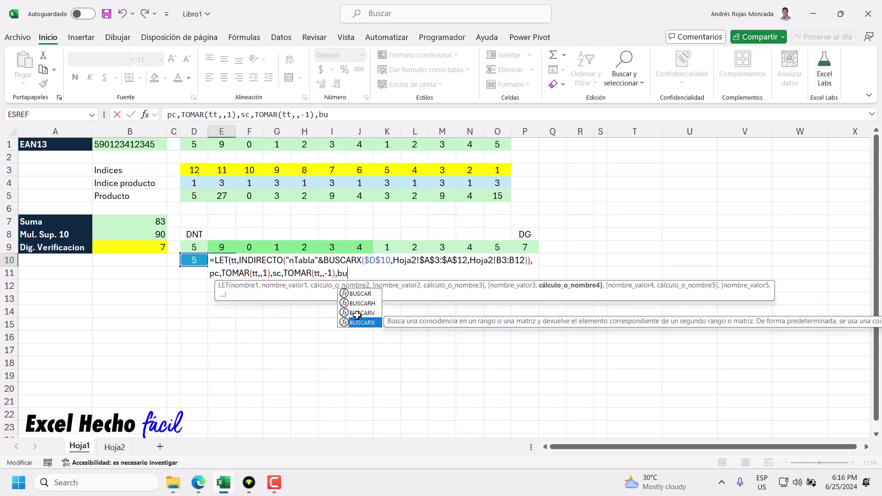
pyautogui.press('Tab')
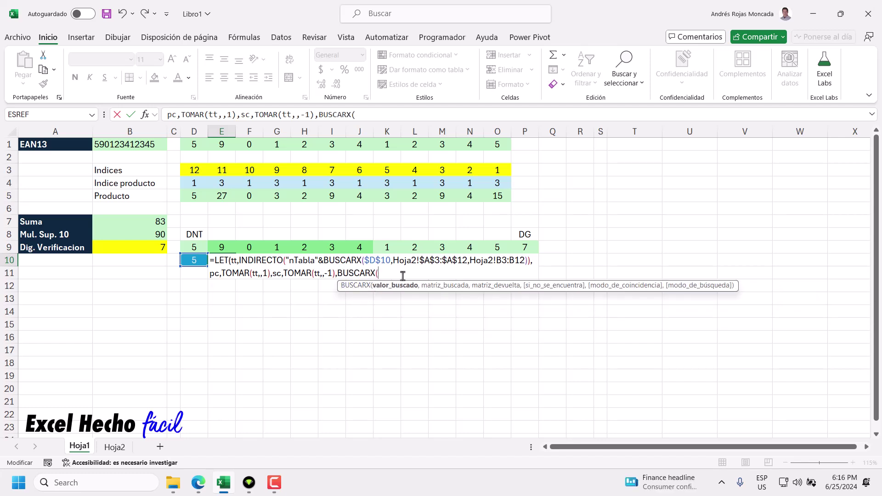
pyautogui.click(231, 246)
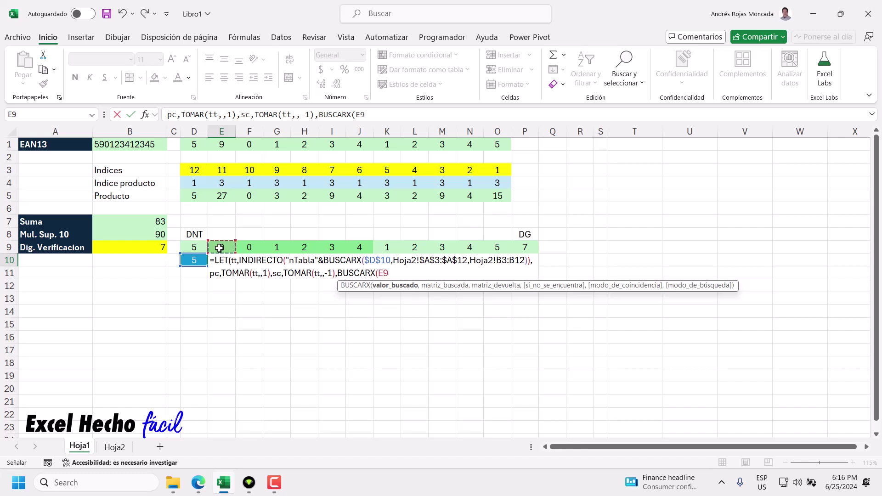
pyautogui.write(',')
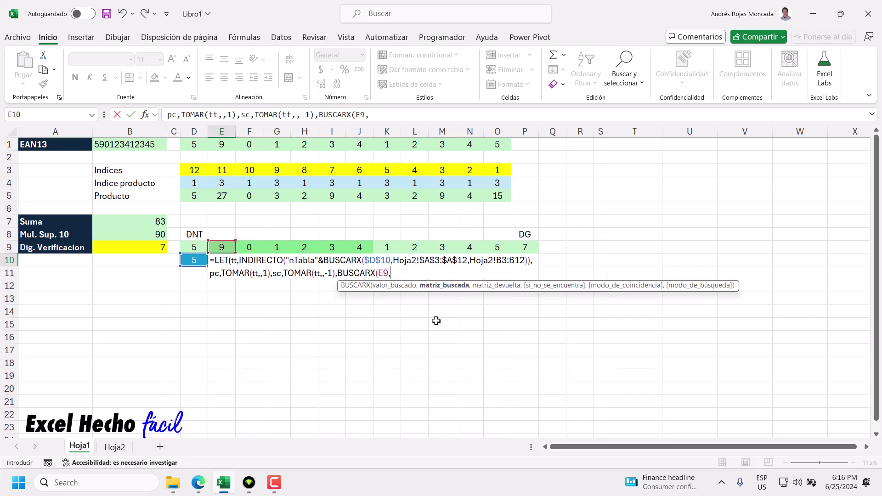
pyautogui.write('pc,')
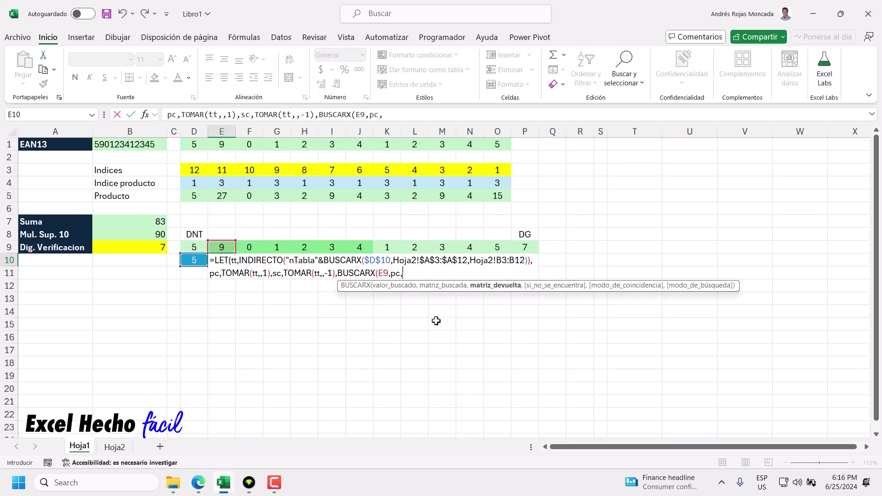
pyautogui.write('sc)')
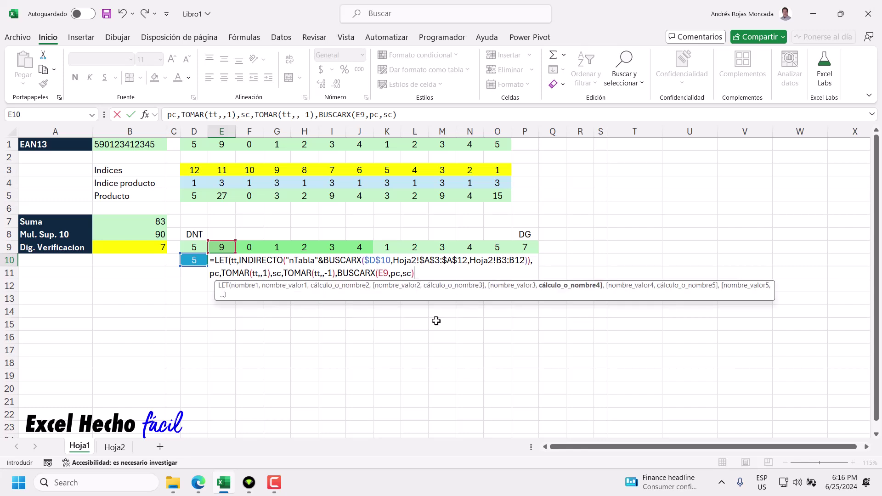
pyautogui.press('Return')
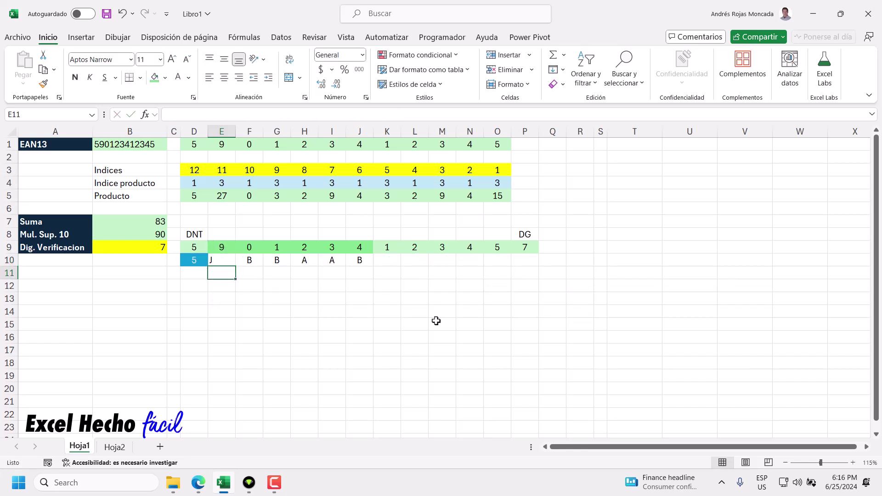
# - Copy E10's LET formula across row 10 and center the letter codes
pyautogui.click(222, 260)
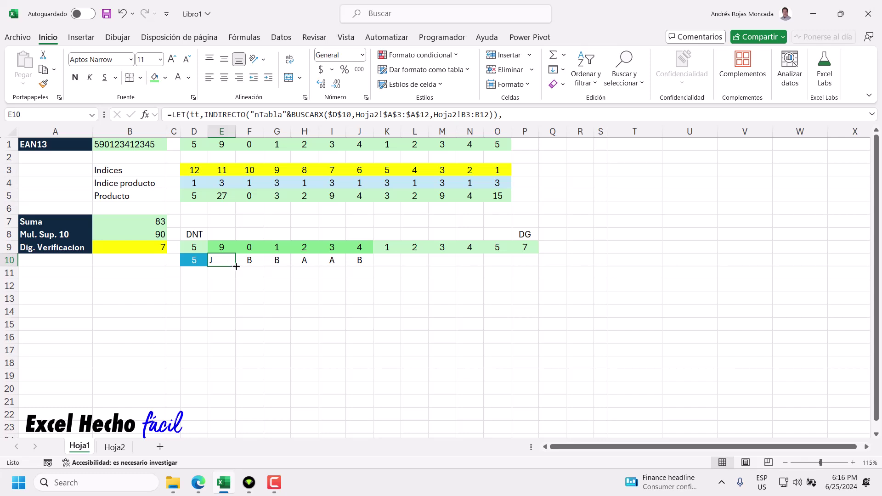
pyautogui.moveTo(235, 267); pyautogui.dragTo(363, 265)
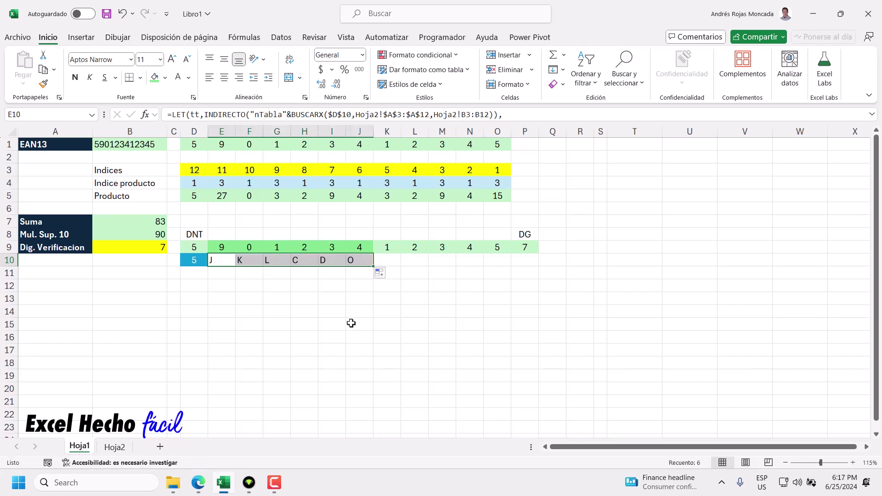
pyautogui.click(224, 77)
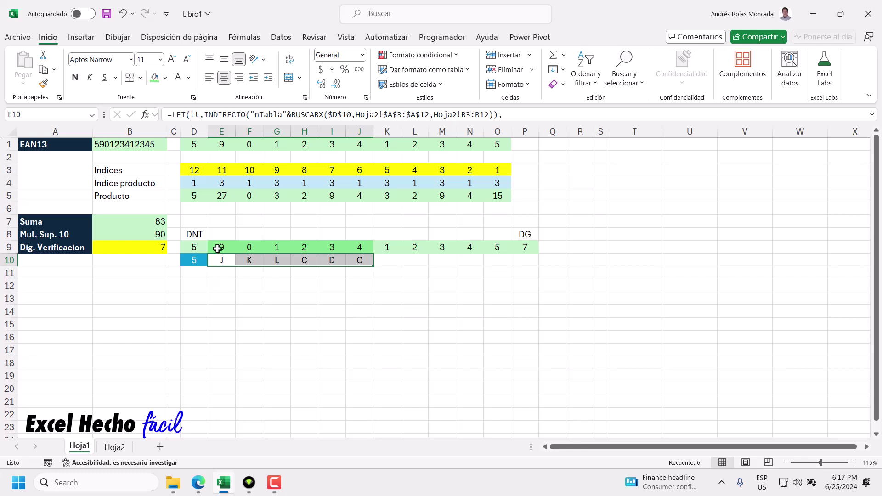
# - Review Tabla 0's row for digit 5 and Tabla A on Hoja2, where 9 maps to J
pyautogui.click(218, 247)
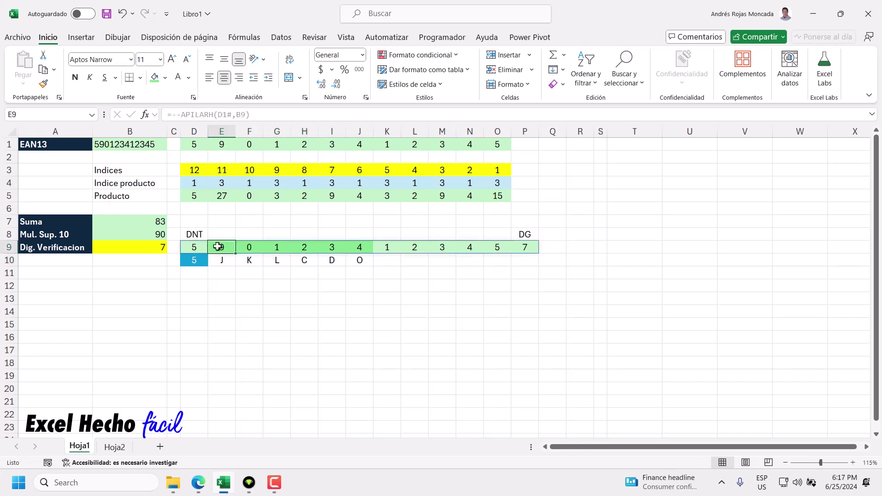
pyautogui.click(114, 447)
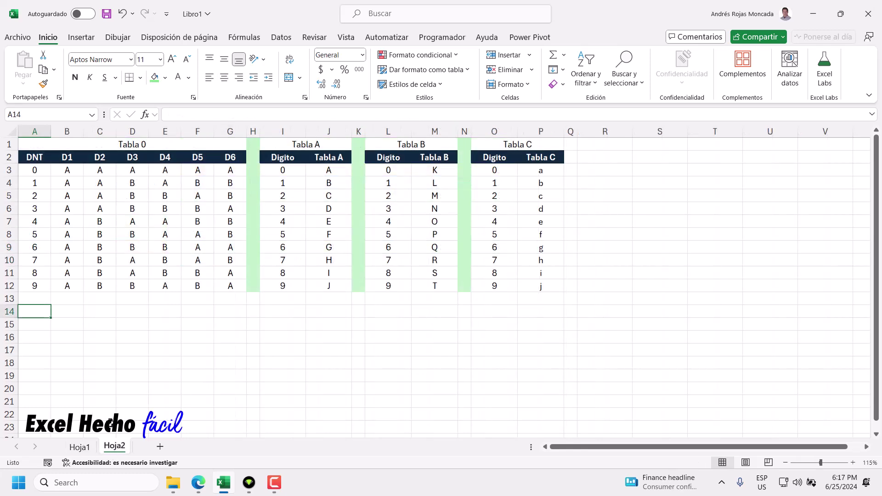
pyautogui.click(46, 237)
pyautogui.click(65, 238)
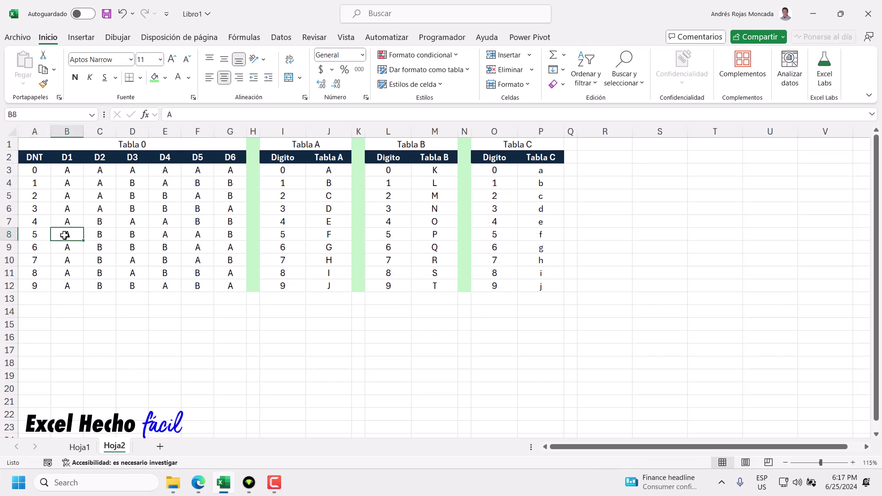
pyautogui.click(328, 158)
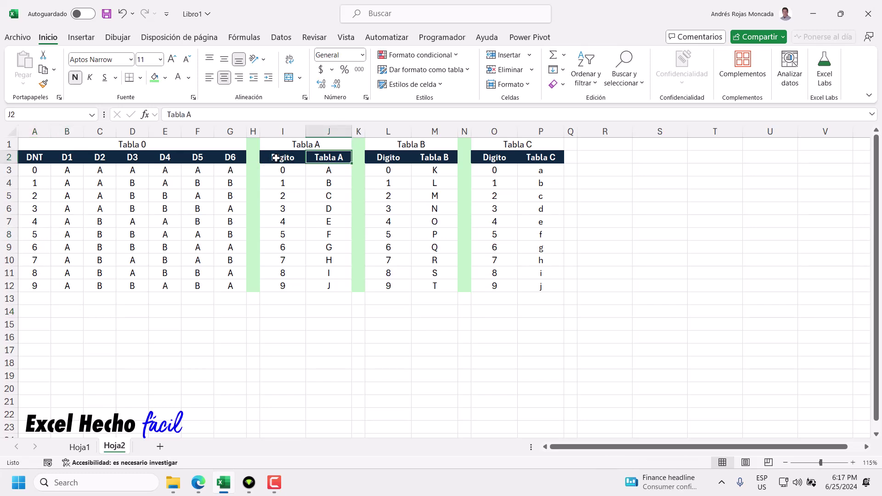
pyautogui.moveTo(276, 158); pyautogui.dragTo(335, 288)
pyautogui.click(79, 448)
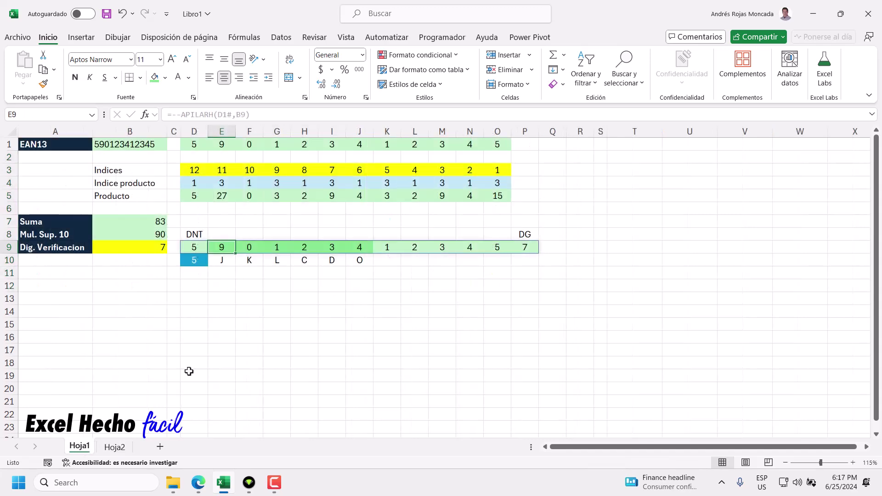
pyautogui.click(115, 447)
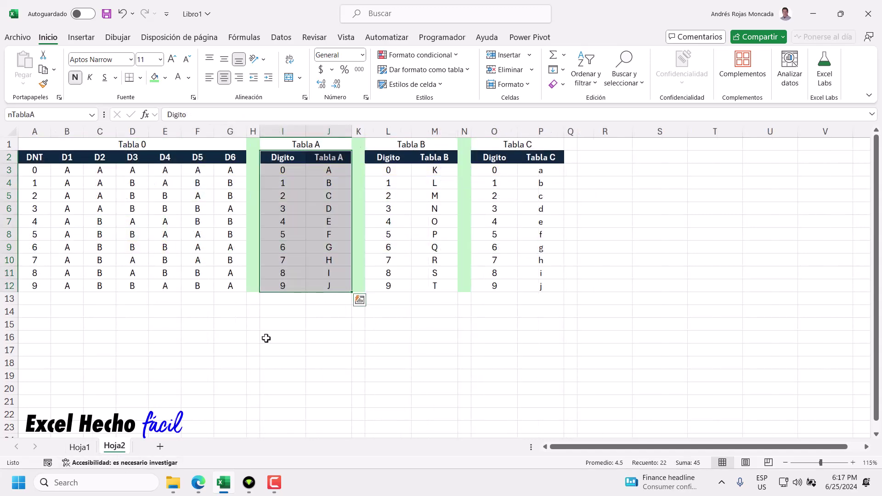
pyautogui.moveTo(282, 286); pyautogui.dragTo(334, 287)
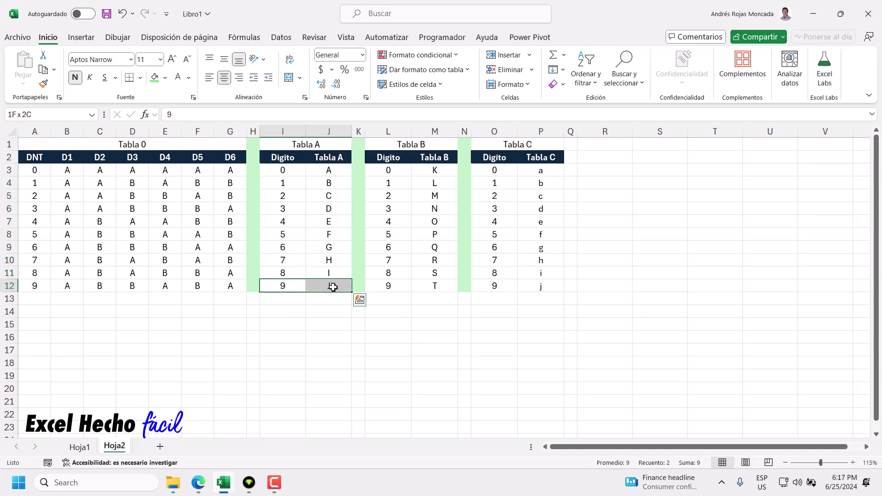
# - Compare row 10's codes with Tabla 0's B for digit 5 and Tabla B's 0-to-K entry
pyautogui.click(79, 447)
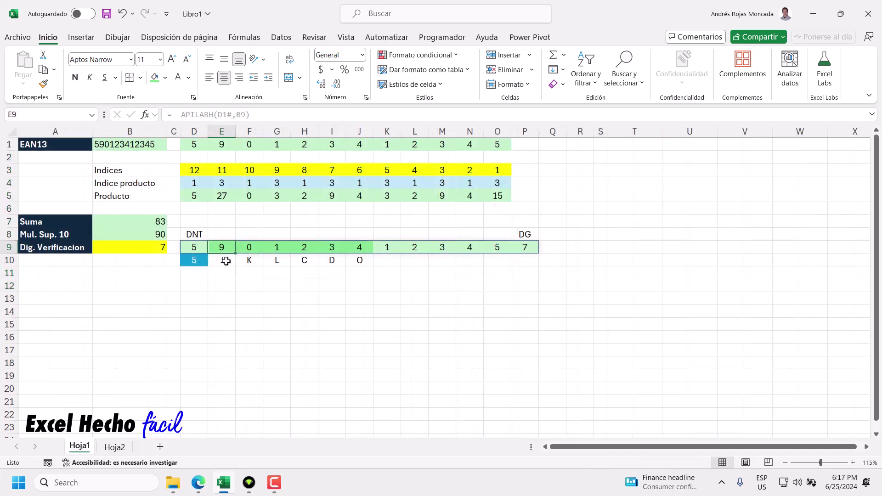
pyautogui.click(226, 261)
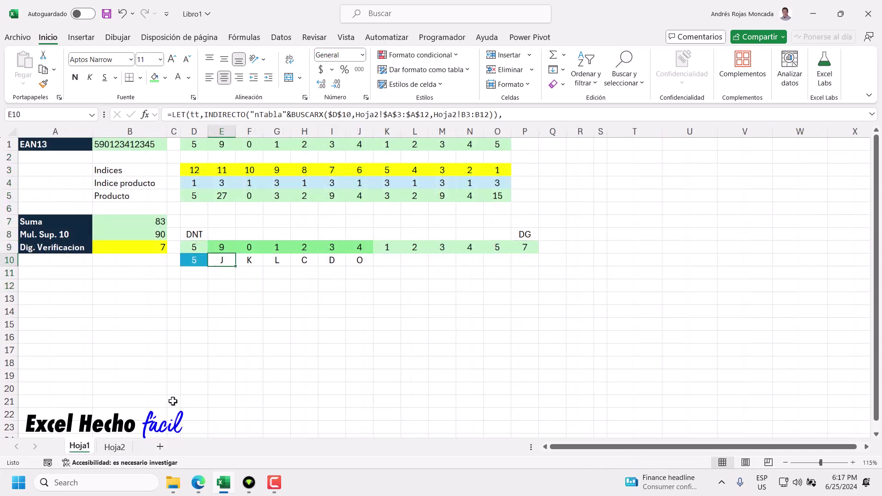
pyautogui.click(114, 447)
pyautogui.moveTo(35, 234); pyautogui.dragTo(98, 231)
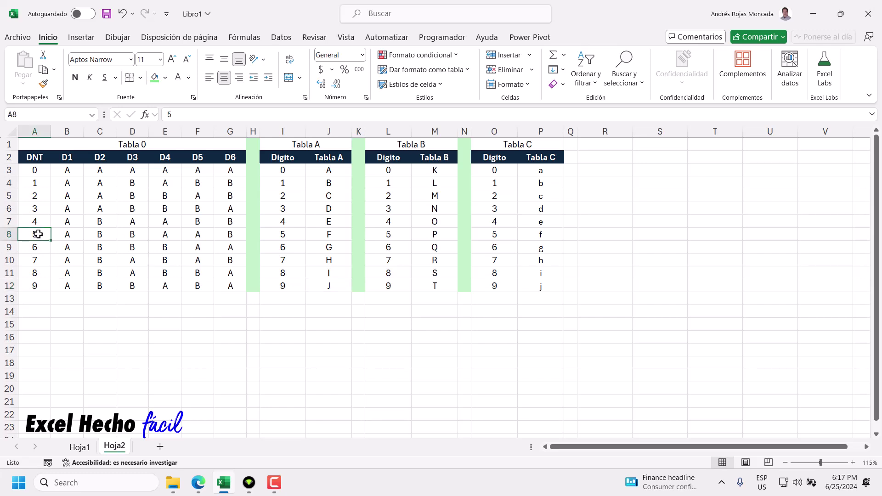
pyautogui.click(107, 236)
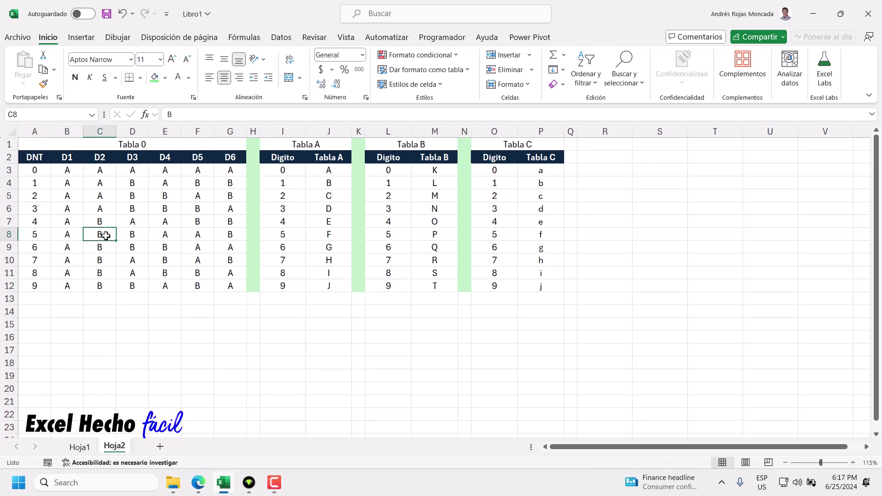
pyautogui.moveTo(388, 171); pyautogui.dragTo(437, 178)
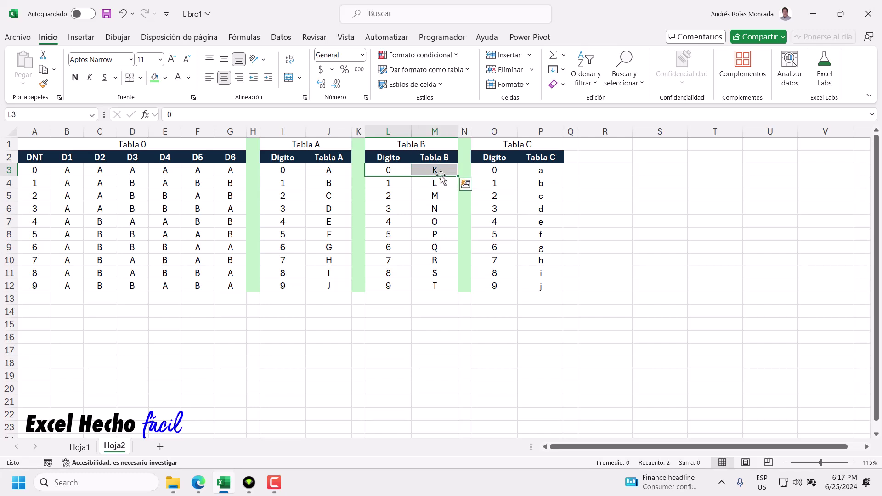
pyautogui.click(437, 173)
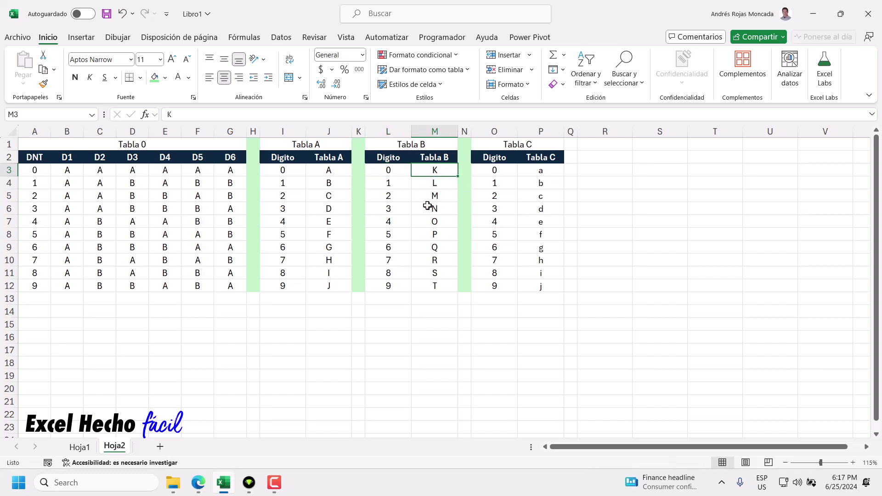
pyautogui.click(79, 447)
pyautogui.click(115, 447)
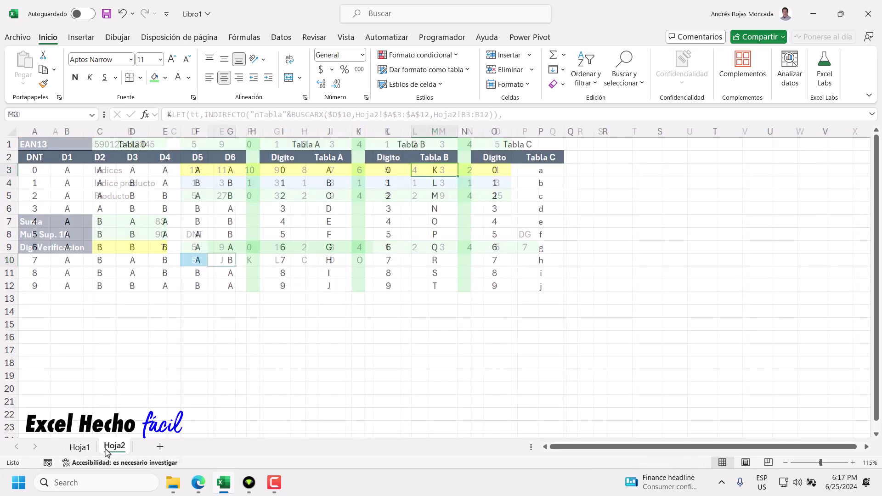
pyautogui.click(85, 448)
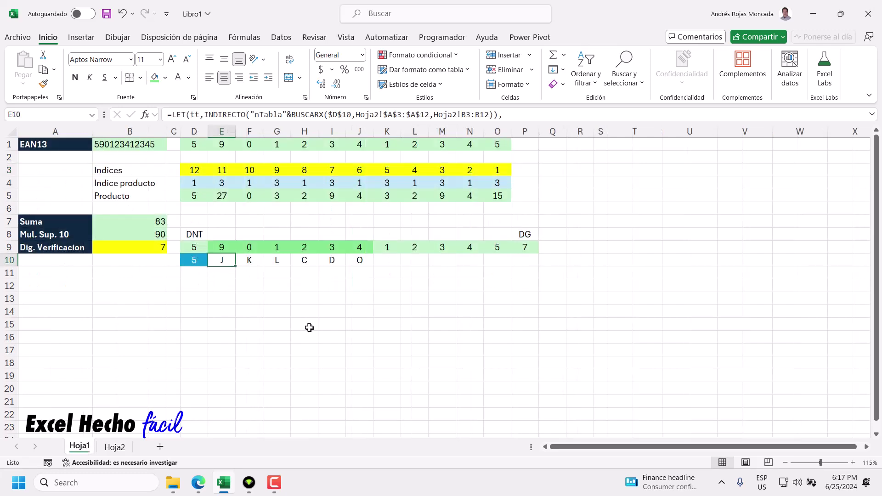
pyautogui.click(252, 259)
pyautogui.click(382, 262)
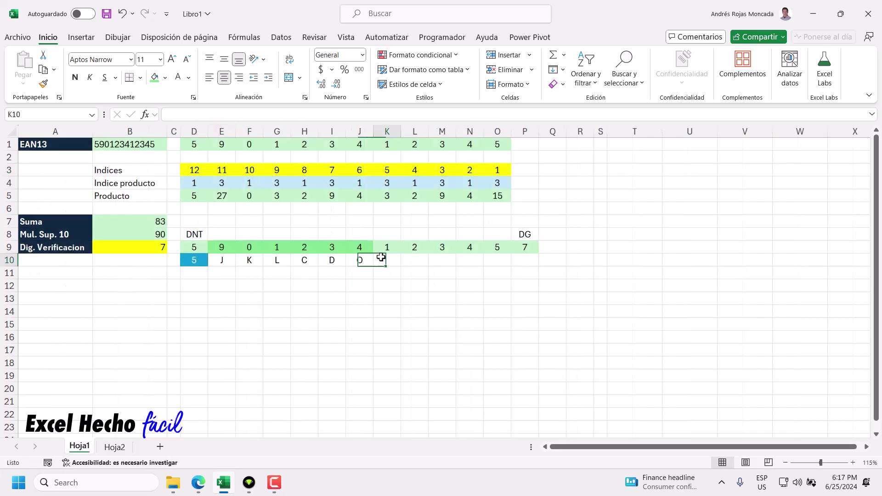
# - Start K10's BUSCARX on K9, searching Tabla C's digits Hoja2!$O$3:$O$12
pyautogui.write('=')
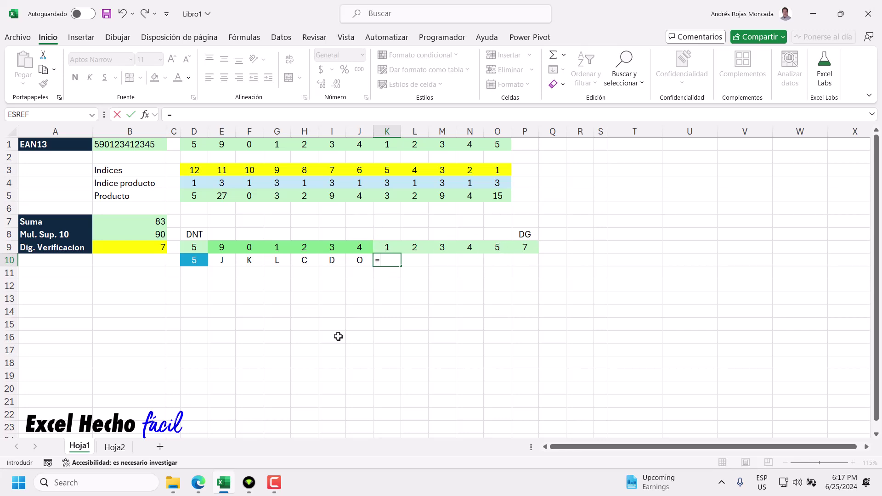
pyautogui.write('bu')
pyautogui.press('Down')
pyautogui.press('Down')
pyautogui.press('Down')
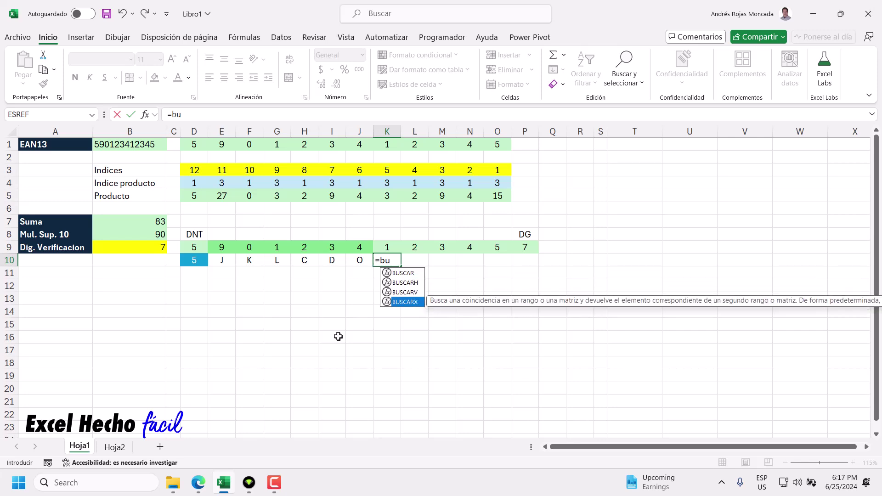
pyautogui.press('Tab')
pyautogui.click(384, 248)
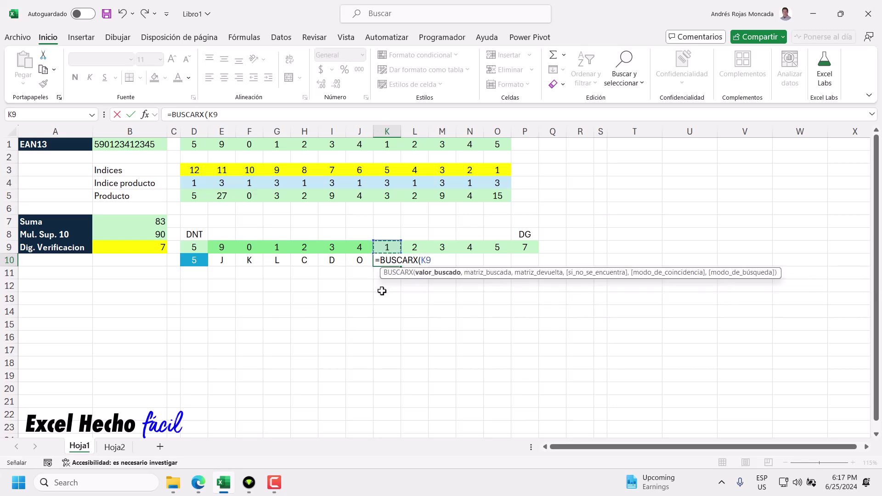
pyautogui.write(',')
pyautogui.click(114, 447)
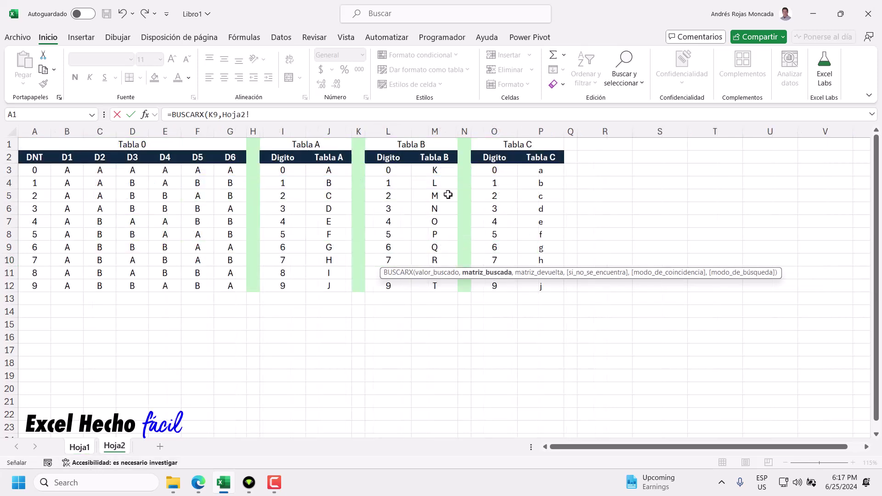
pyautogui.moveTo(492, 170); pyautogui.dragTo(495, 286)
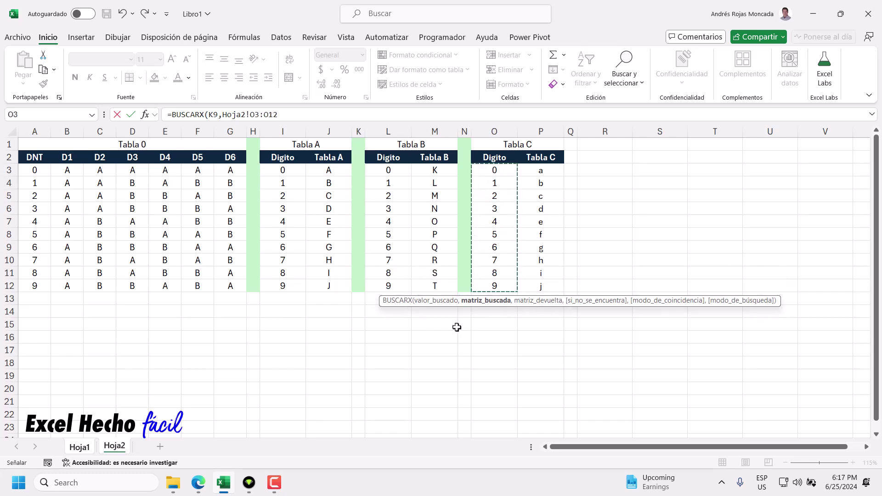
pyautogui.press('F4')
# - Return from Tabla C's letters Hoja2!$P$3:$P$12 and commit, giving b
pyautogui.click(311, 118)
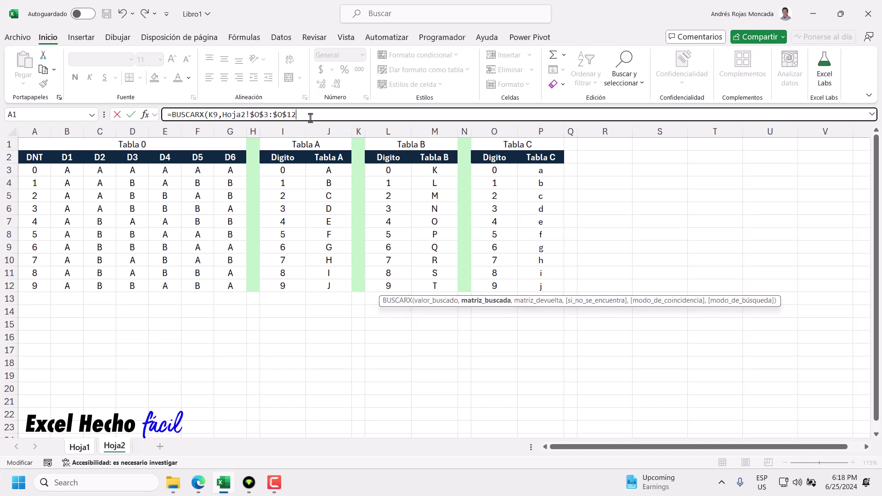
pyautogui.write(',')
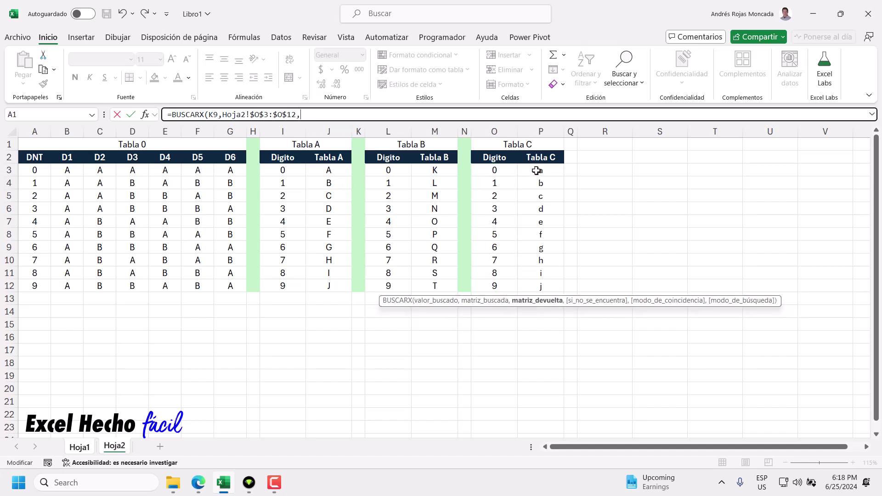
pyautogui.moveTo(537, 171); pyautogui.dragTo(546, 287)
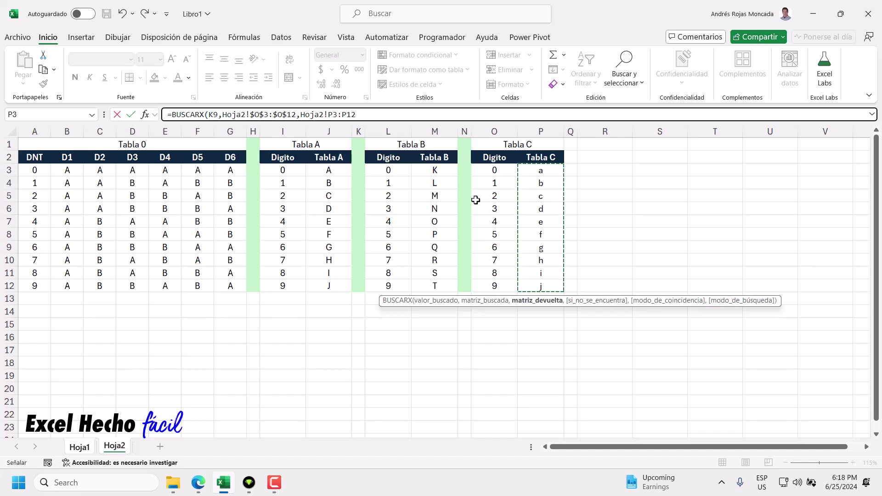
pyautogui.press('F4')
pyautogui.write(')')
pyautogui.press('Return')
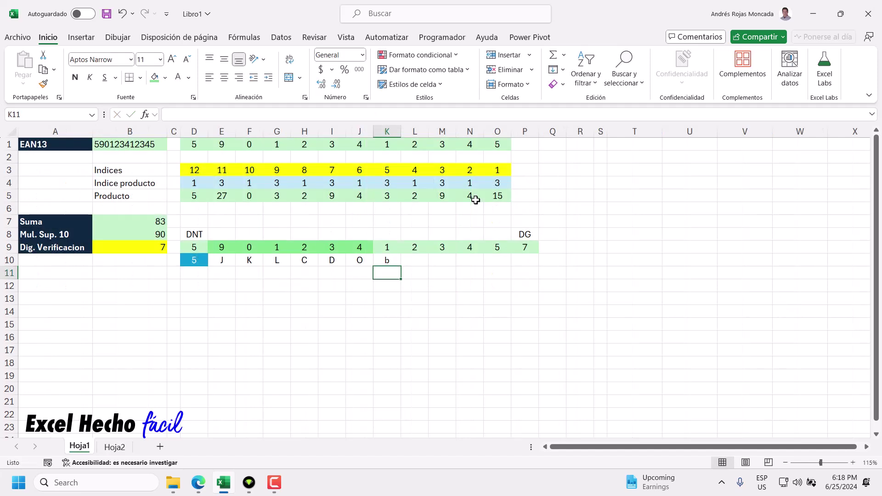
# - Copy K10's Tabla C lookup through P10, giving b c d e f h, and review E10:P10
pyautogui.click(390, 263)
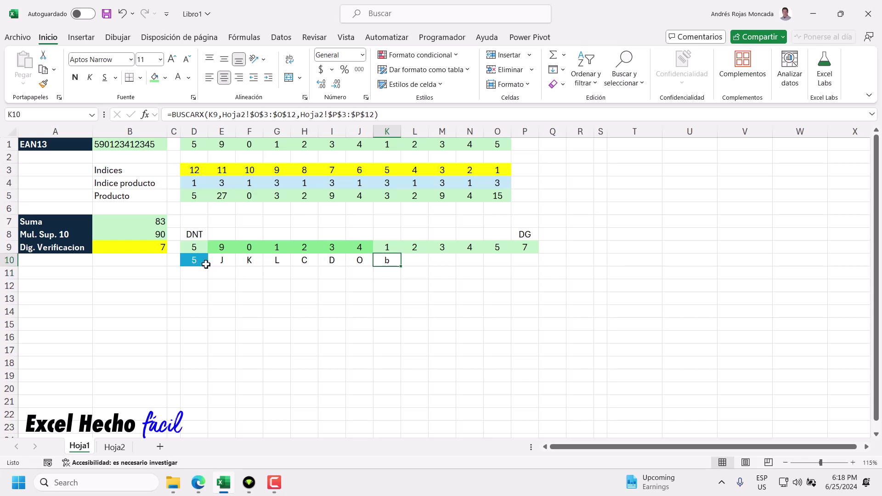
pyautogui.click(388, 248)
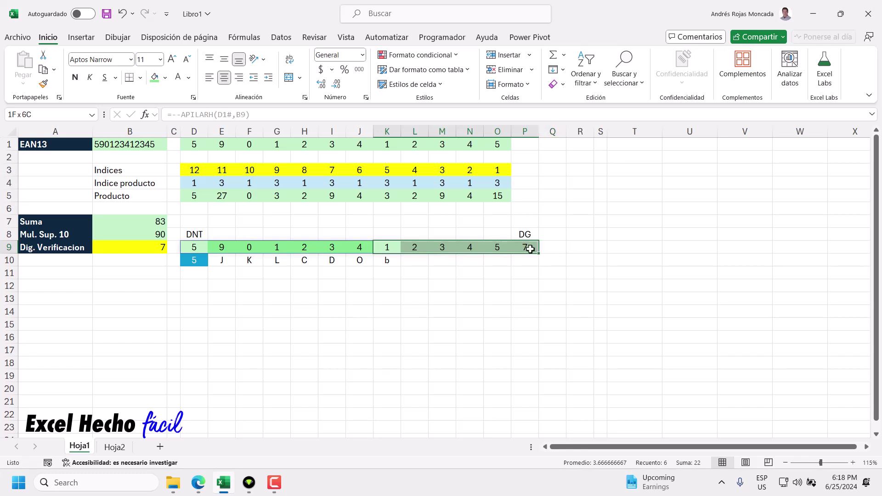
pyautogui.click(388, 260)
pyautogui.moveTo(403, 268); pyautogui.dragTo(524, 277)
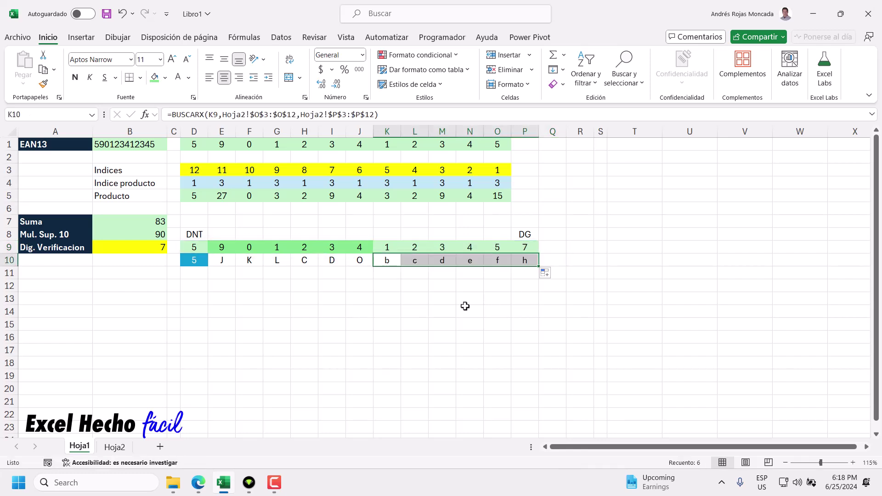
pyautogui.moveTo(388, 260); pyautogui.dragTo(513, 265)
pyautogui.moveTo(222, 260); pyautogui.dragTo(530, 256)
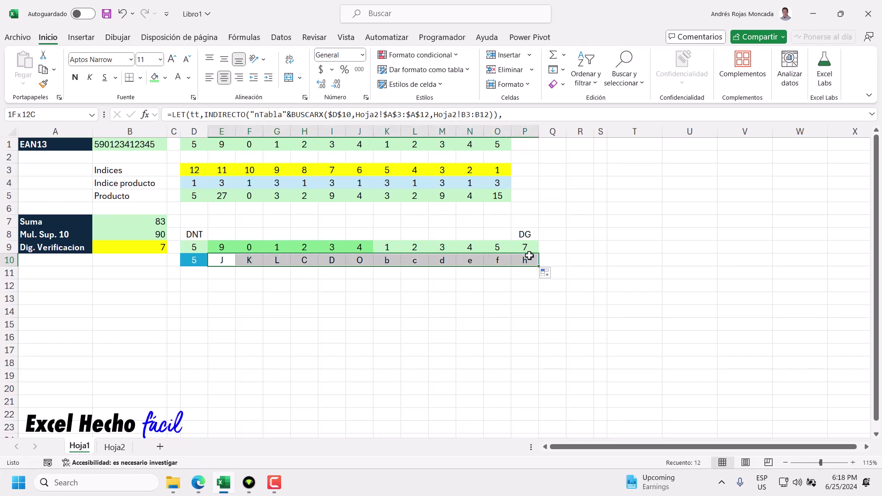
pyautogui.click(91, 288)
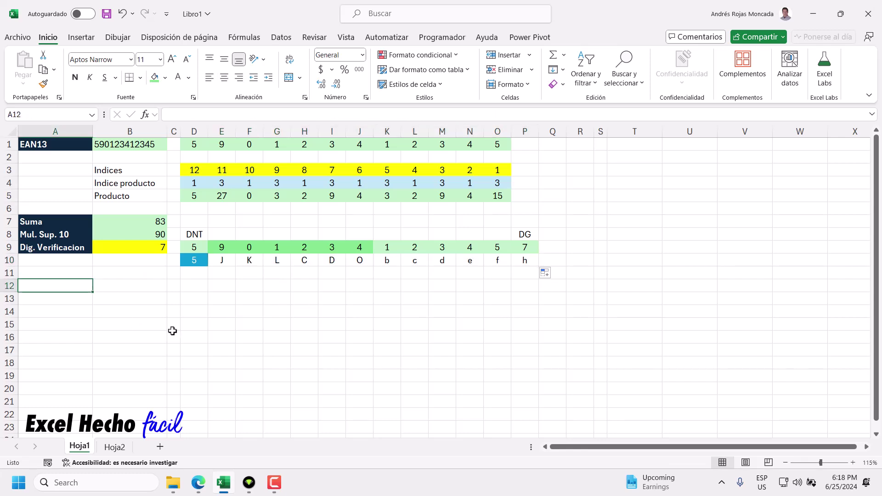
# - Label A12 EAN13 and enter =CONCAT(D10:P10) in B12, producing 5JKLCDObcdefh
pyautogui.write('EAN13')
pyautogui.press('Tab')
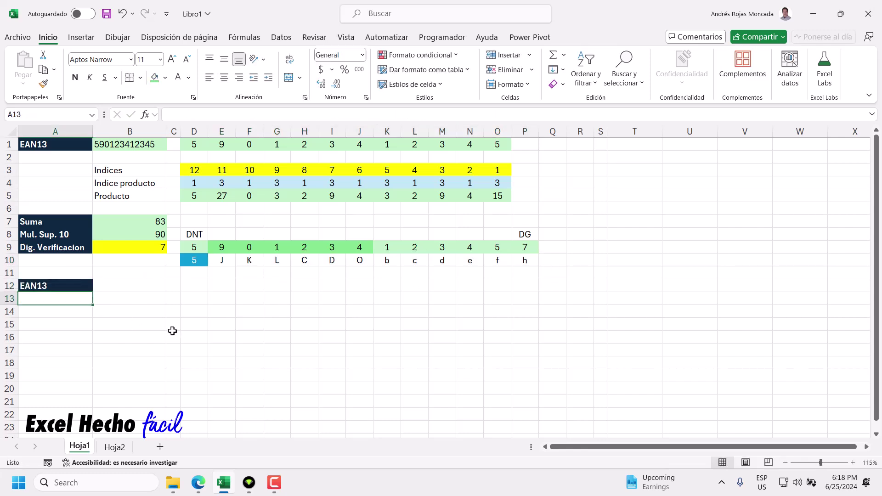
pyautogui.write('=')
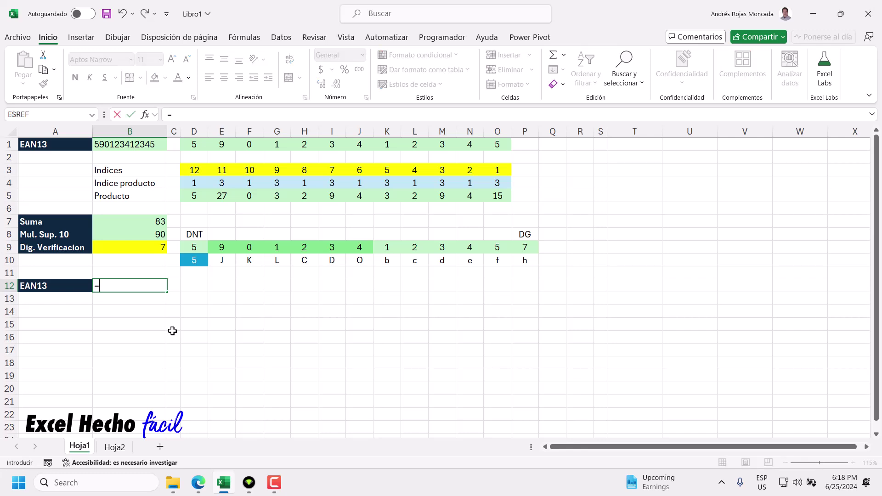
pyautogui.write('conca')
pyautogui.press('Tab')
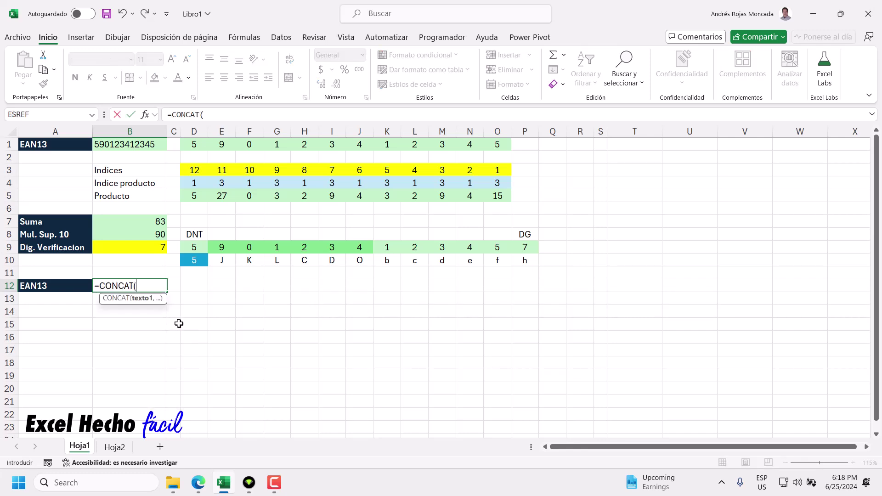
pyautogui.moveTo(186, 260); pyautogui.dragTo(525, 261)
pyautogui.press('Return')
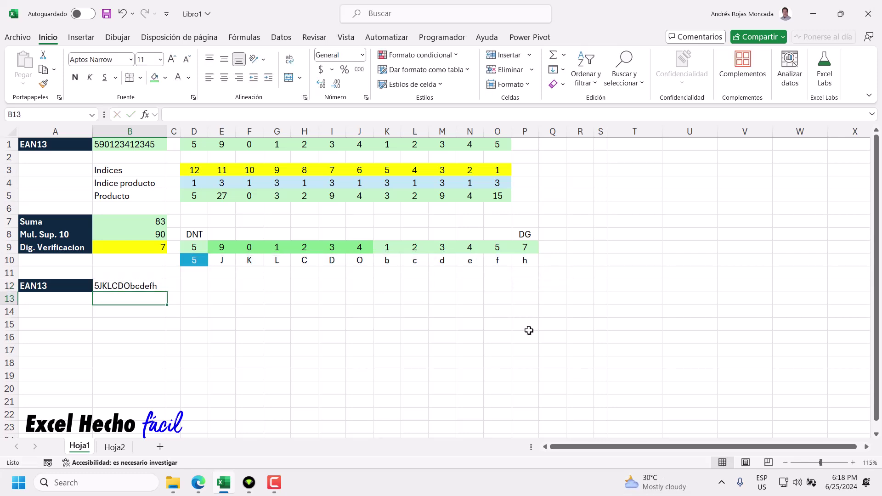
pyautogui.click(142, 287)
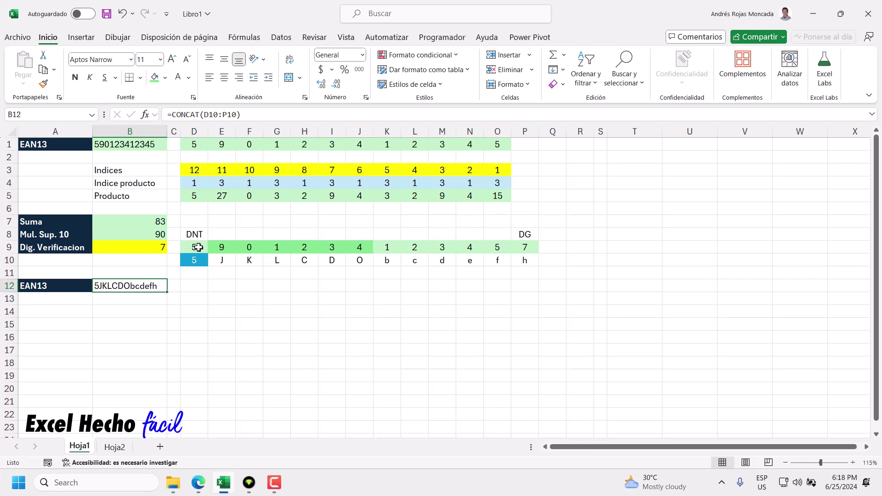
pyautogui.moveTo(198, 247); pyautogui.dragTo(529, 248)
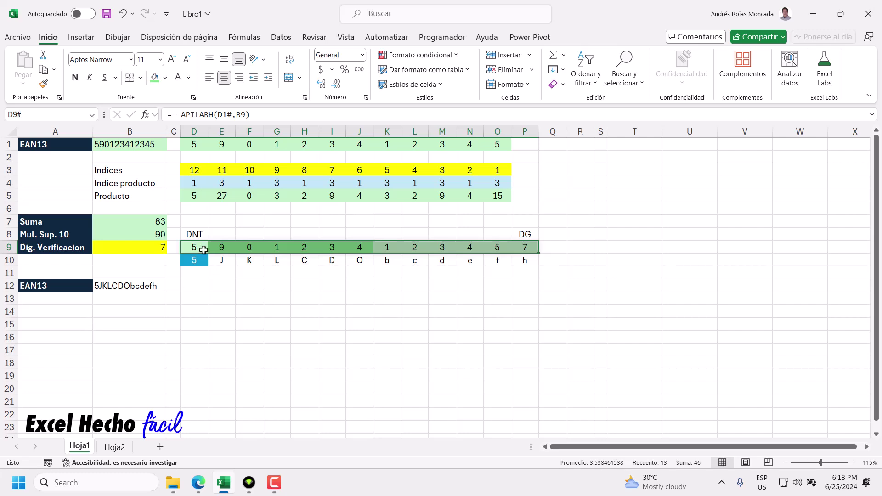
pyautogui.click(164, 297)
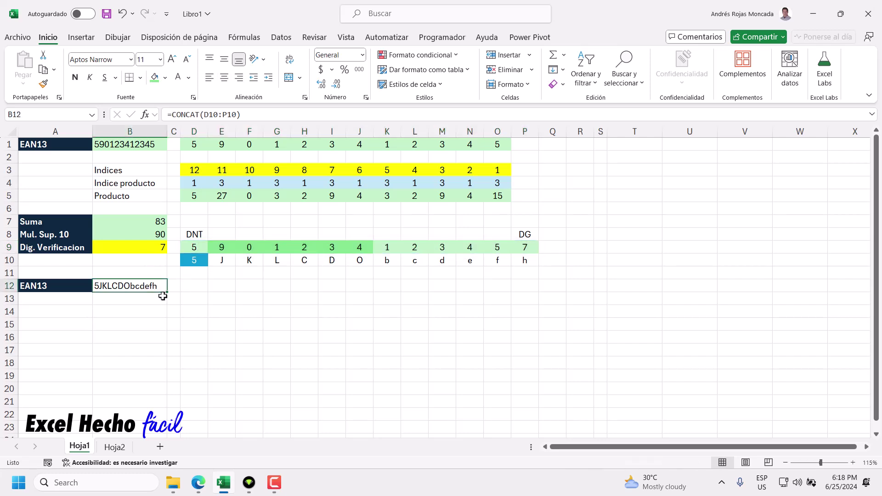
pyautogui.click(65, 310)
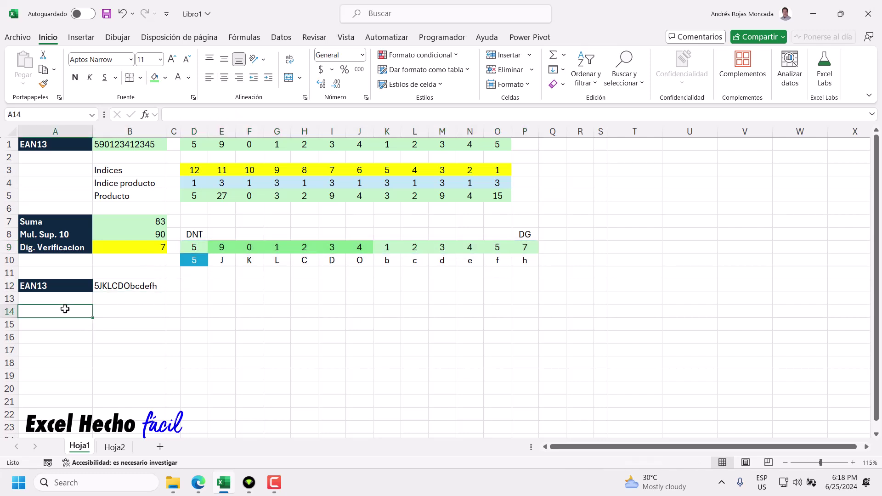
pyautogui.click(112, 289)
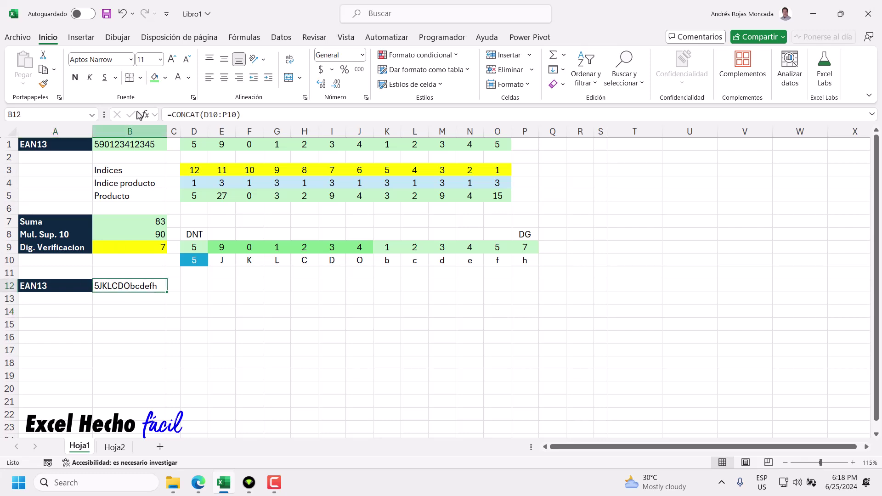
# - Shade B12 with a light green fill
pyautogui.click(165, 77)
pyautogui.click(209, 146)
pyautogui.click(48, 311)
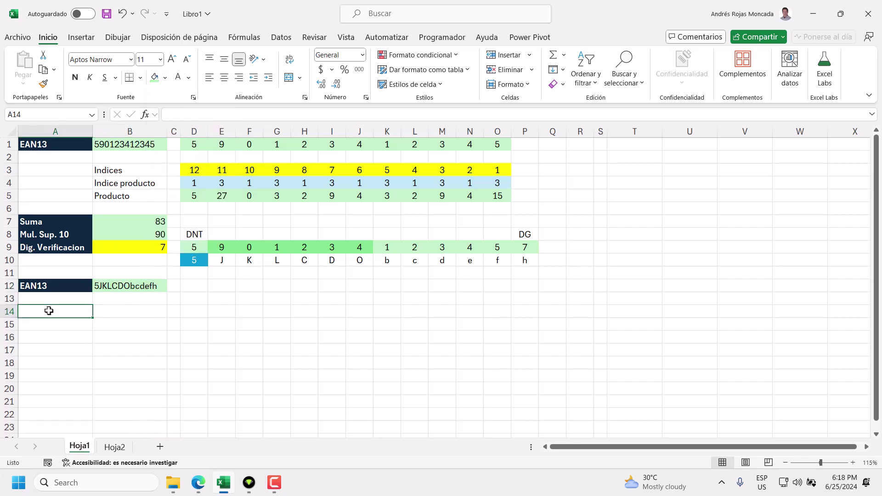
pyautogui.click(197, 482)
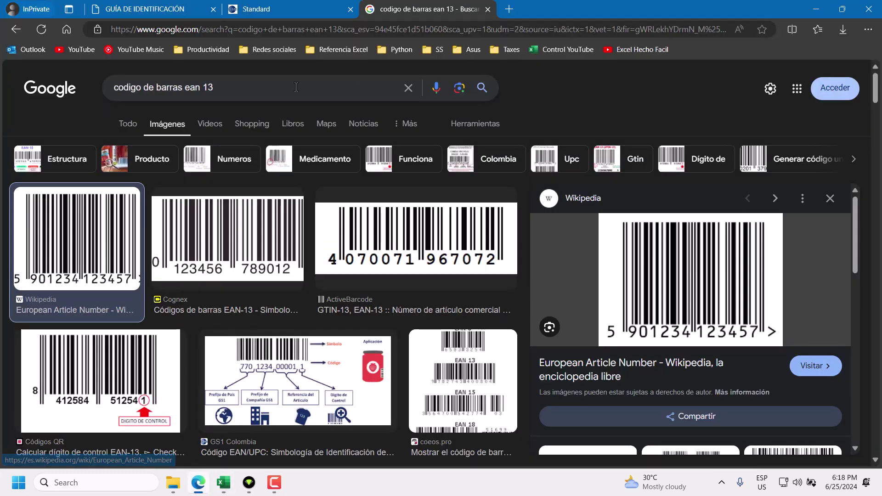
# - Search Google for "google fonts" in a new Edge tab
pyautogui.click(509, 10)
pyautogui.click(67, 29)
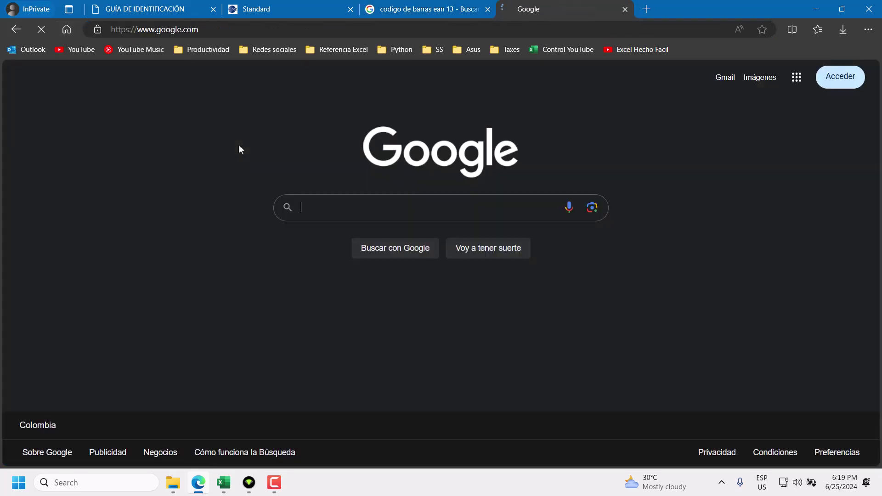
pyautogui.write('goo')
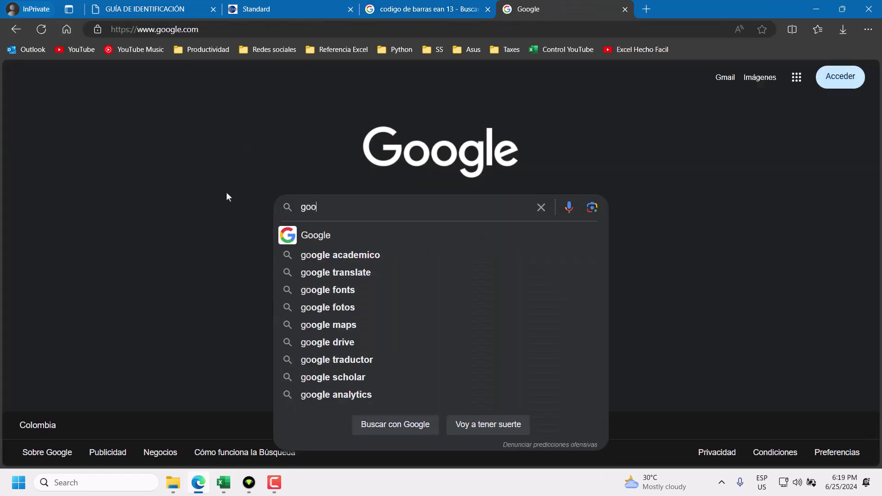
pyautogui.write('g')
pyautogui.press('Down')
pyautogui.press('Down')
pyautogui.press('Down')
pyautogui.press('Return')
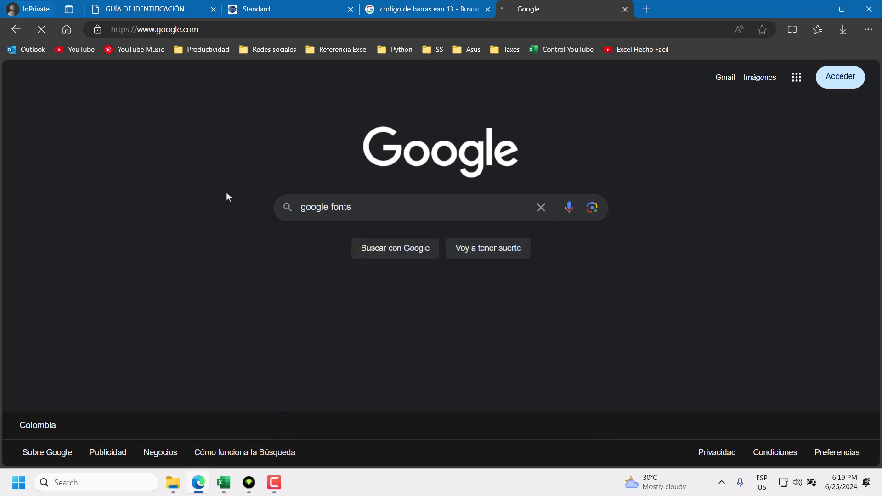
# - Search Google Fonts for Libre Barcode EAN13 and open the Libre Barcode EAN13 Text page
pyautogui.click(226, 191)
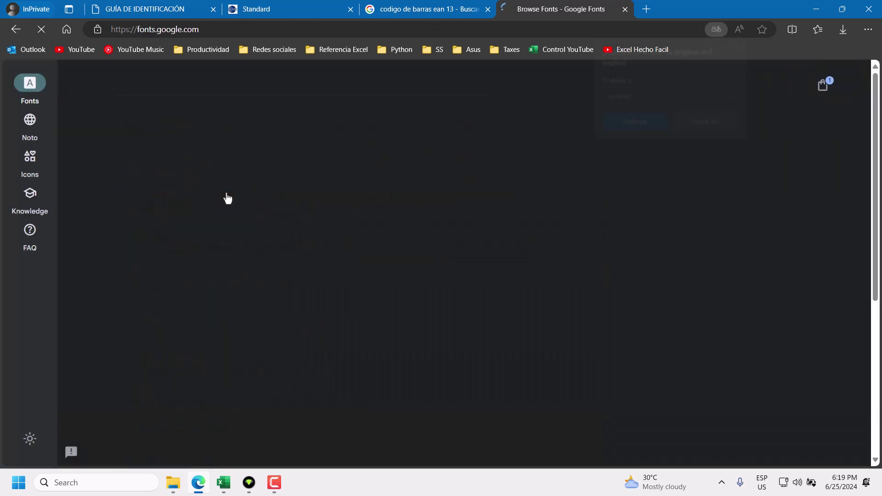
pyautogui.click(742, 46)
pyautogui.click(516, 87)
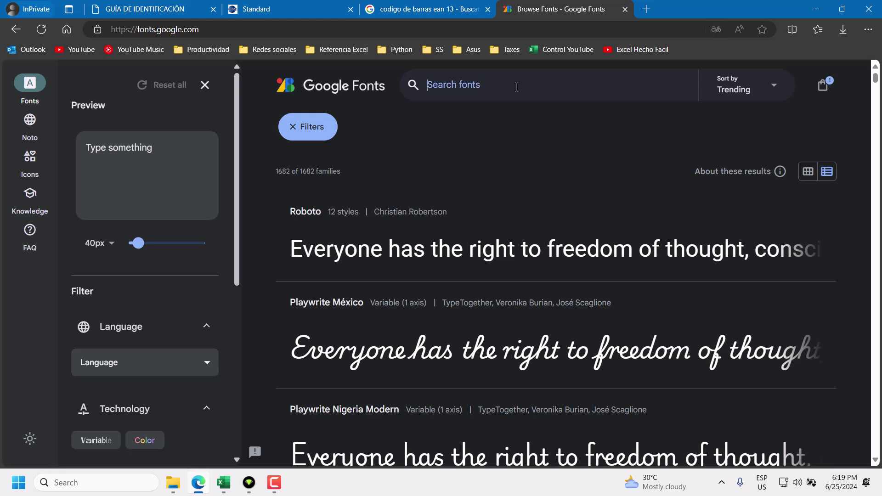
pyautogui.write('libre bar')
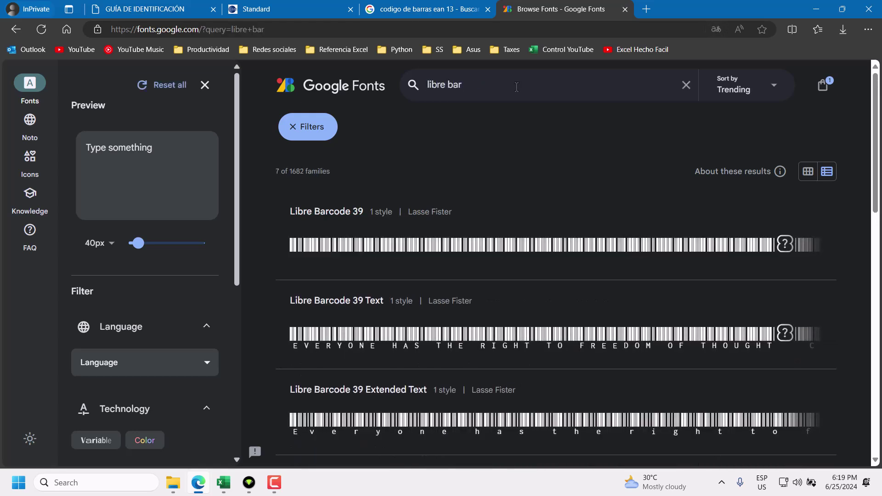
pyautogui.scroll(-5, 355, 313)
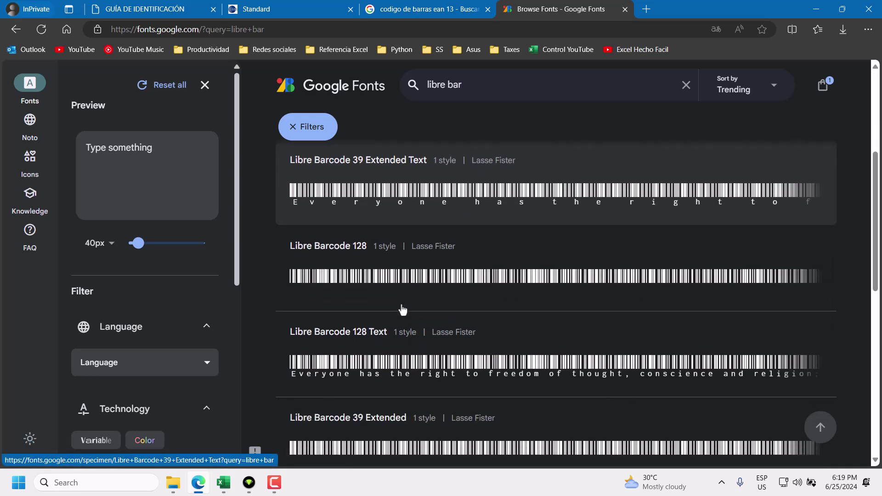
pyautogui.scroll(-2, 403, 310)
pyautogui.scroll(-2, 413, 359)
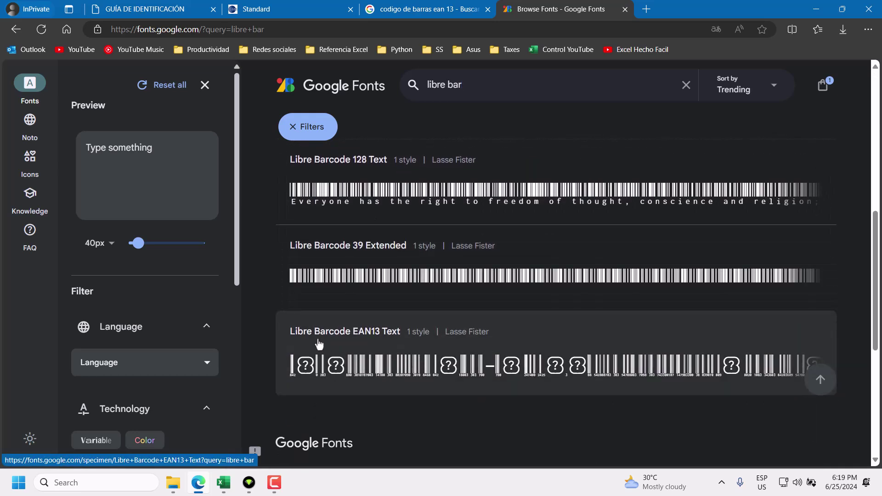
pyautogui.write('code')
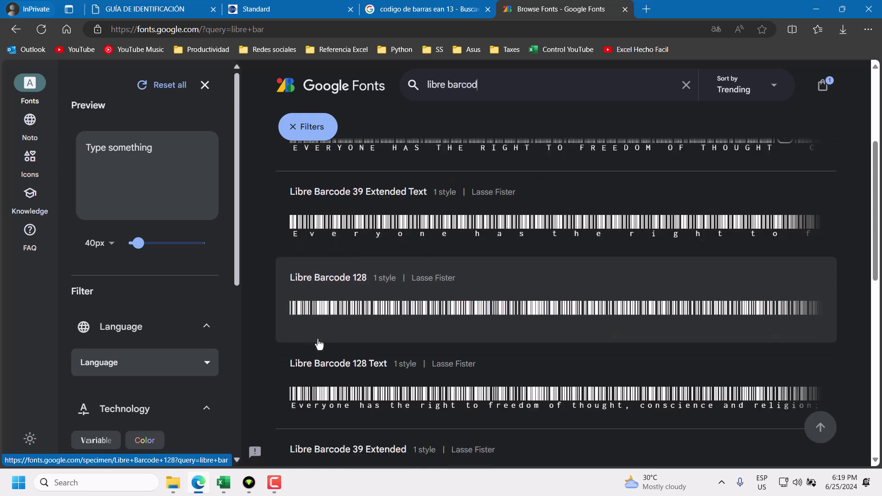
pyautogui.scroll(10, 319, 344)
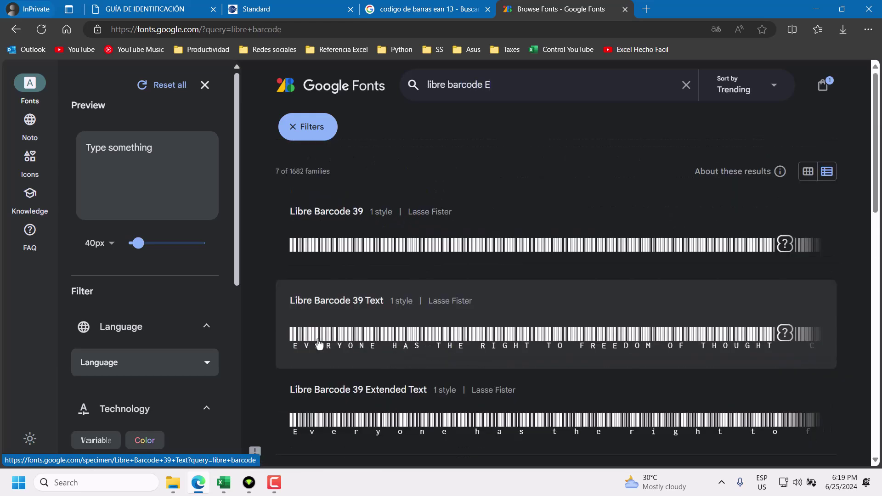
pyautogui.write('AN13')
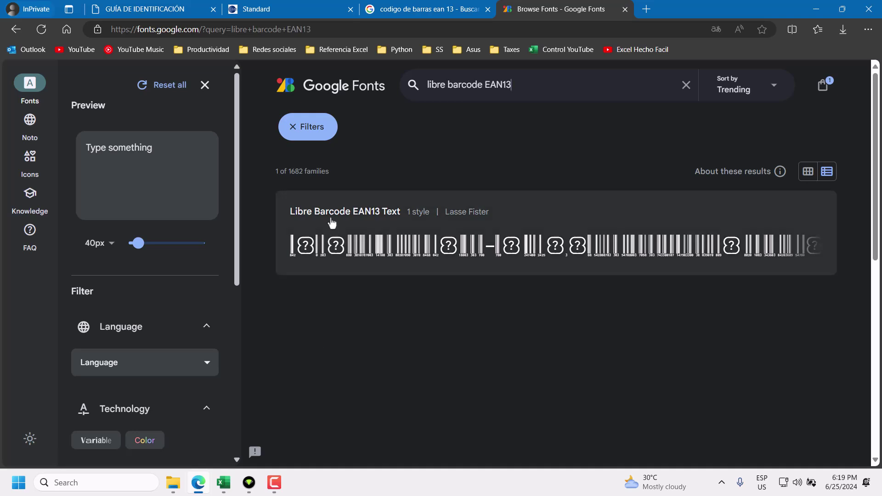
pyautogui.click(331, 221)
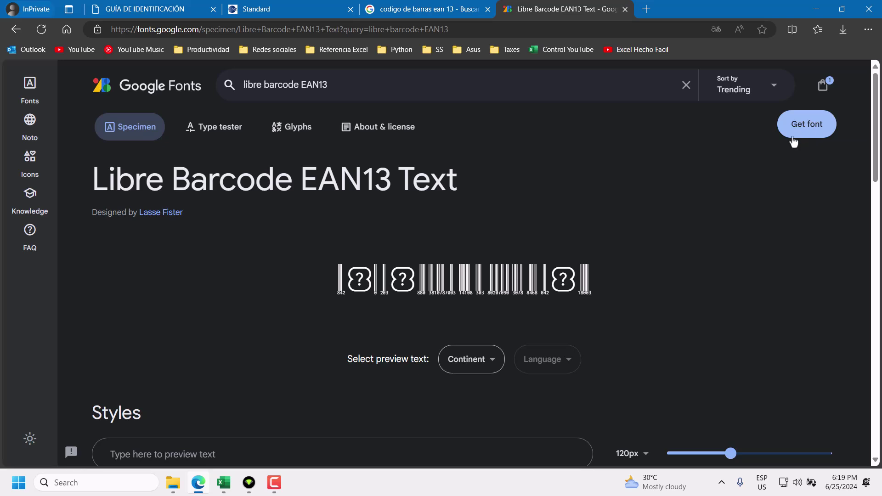
pyautogui.click(173, 483)
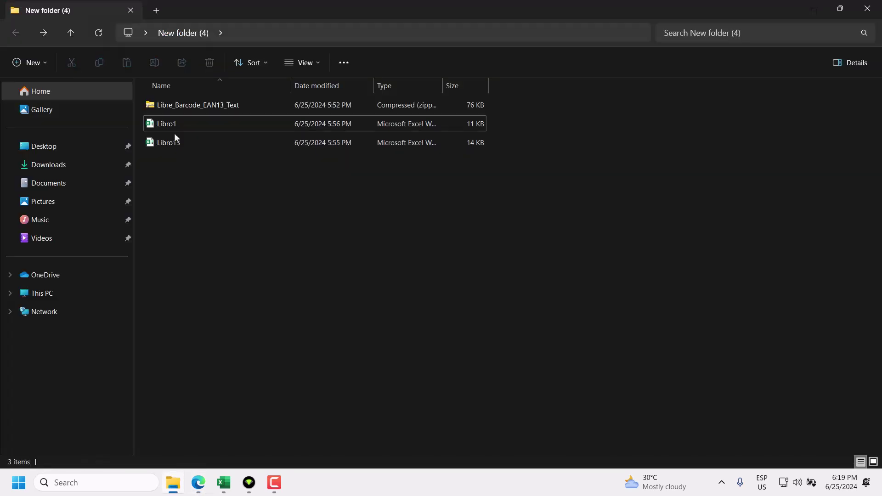
# - Open the Libre_Barcode_EAN13_Text zip and preview the LibreBarcodeEAN13Text-Regular font
pyautogui.click(167, 106)
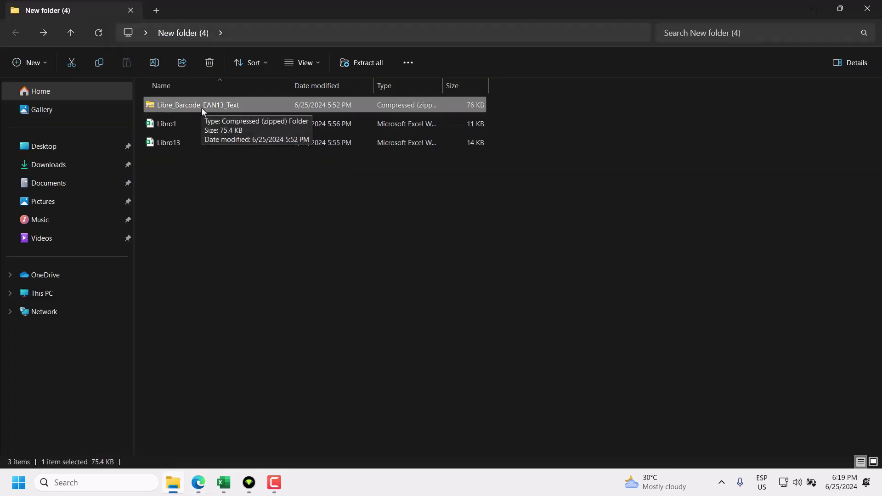
pyautogui.doubleClick(202, 110)
pyautogui.doubleClick(188, 109)
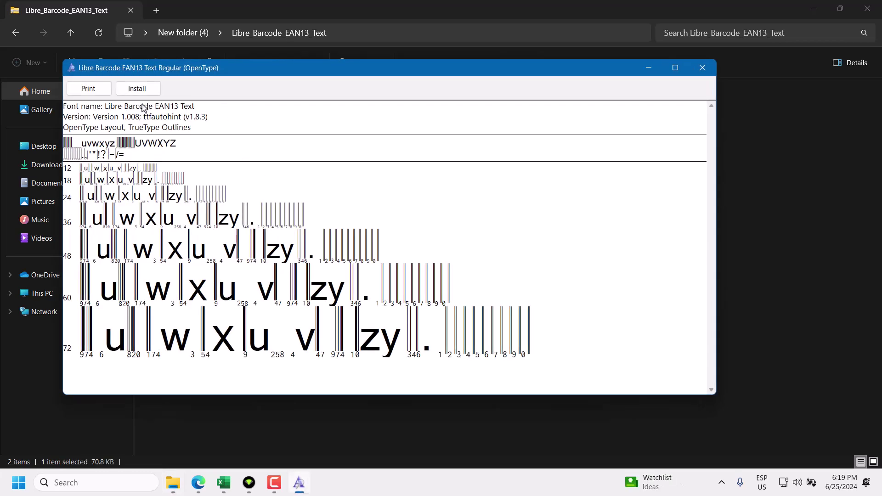
pyautogui.click(695, 70)
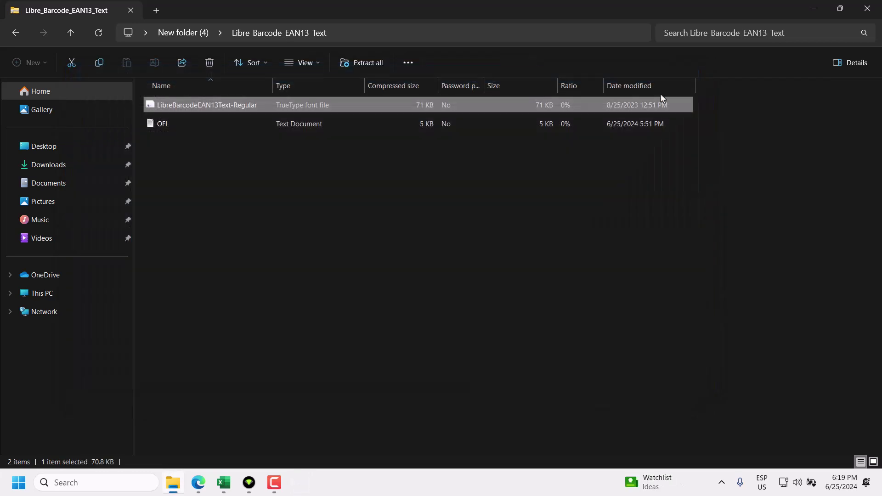
# - Go back to the New folder (4) listing, deselect the archive, and return to Libro1
pyautogui.click(16, 32)
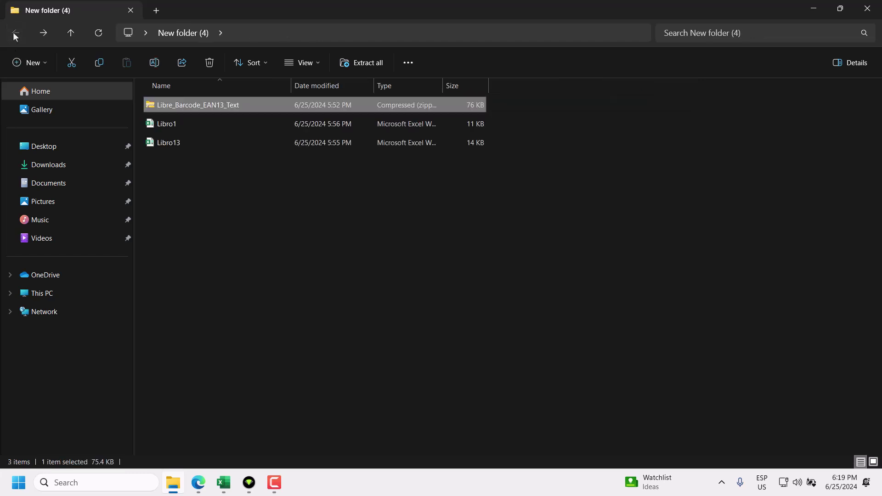
pyautogui.click(239, 227)
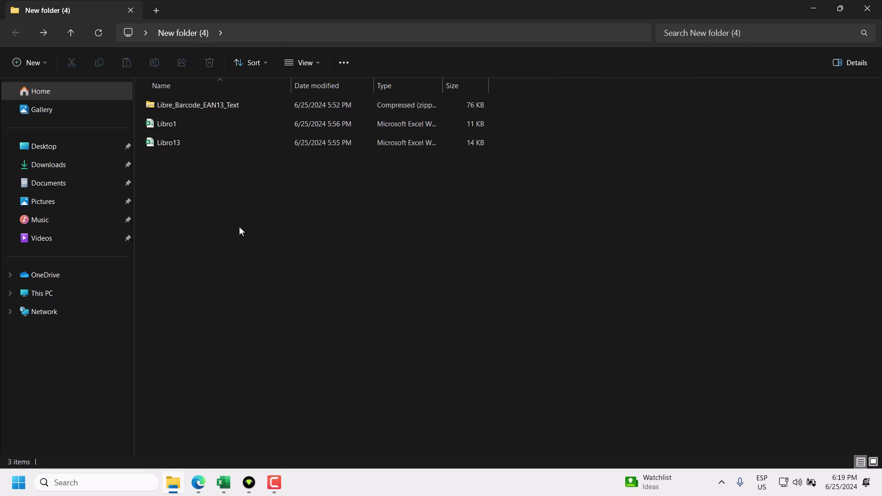
pyautogui.click(224, 483)
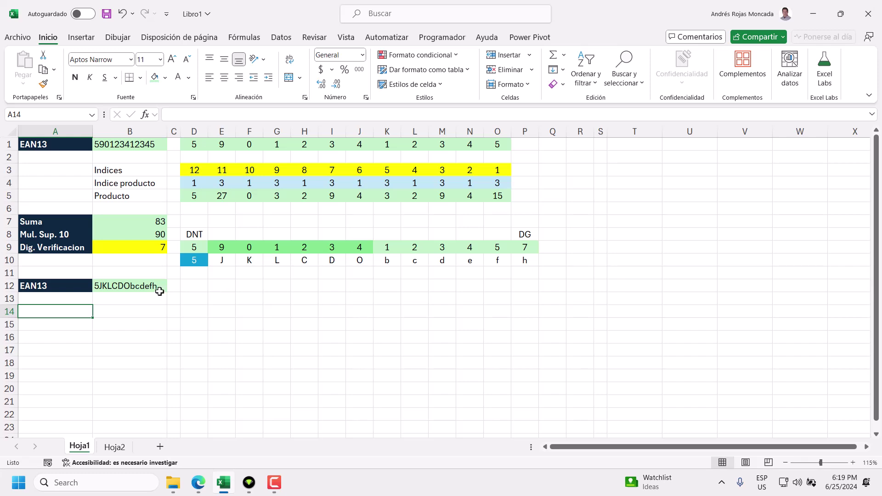
# - Drag row 14 taller to about 73.80 points (123 pixels), redoing it after an undo
pyautogui.rightClick(9, 312)
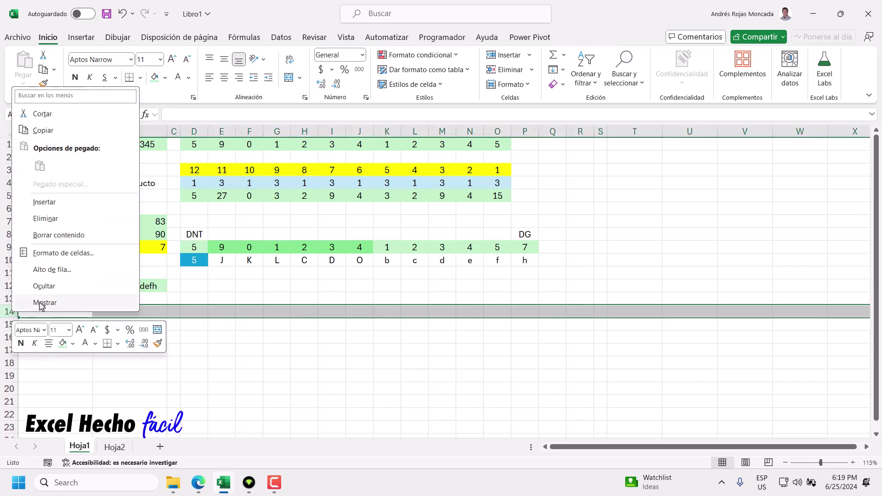
pyautogui.press('Escape')
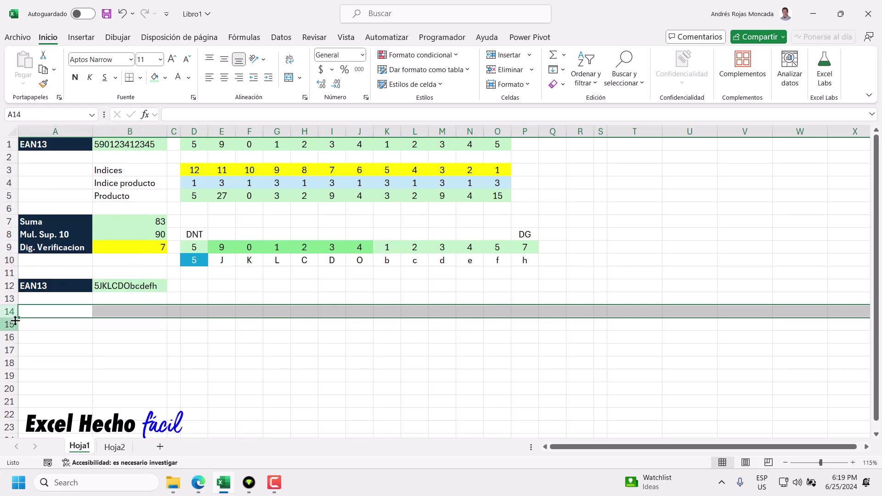
pyautogui.moveTo(9, 318); pyautogui.dragTo(11, 382)
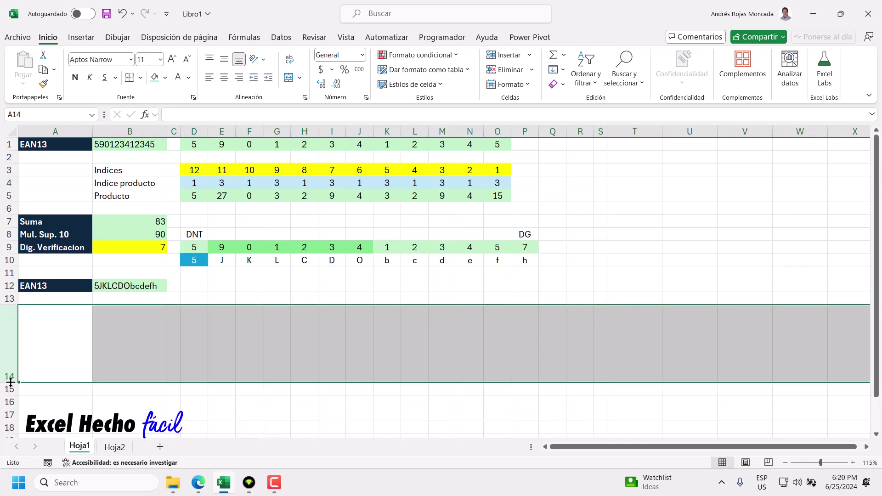
pyautogui.hotkey('ctrl', 'z')
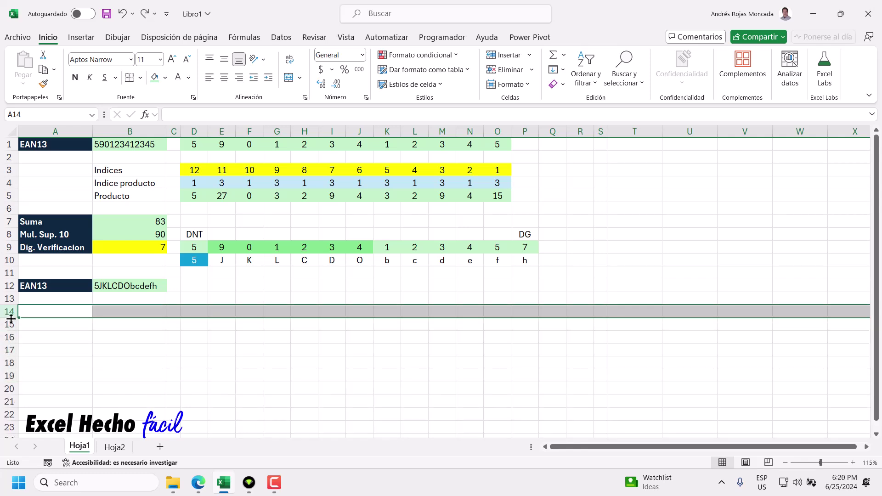
pyautogui.moveTo(10, 318); pyautogui.dragTo(10, 370)
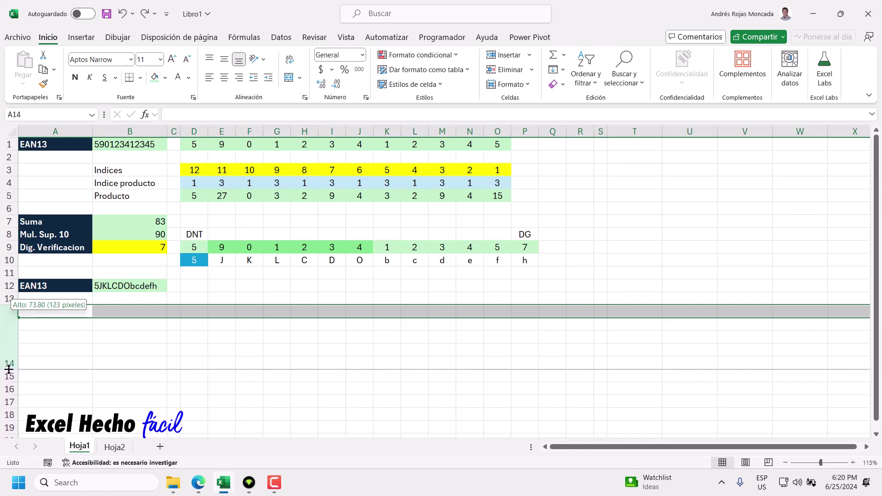
# - Enter the formula =B12 in cell B14
pyautogui.click(140, 343)
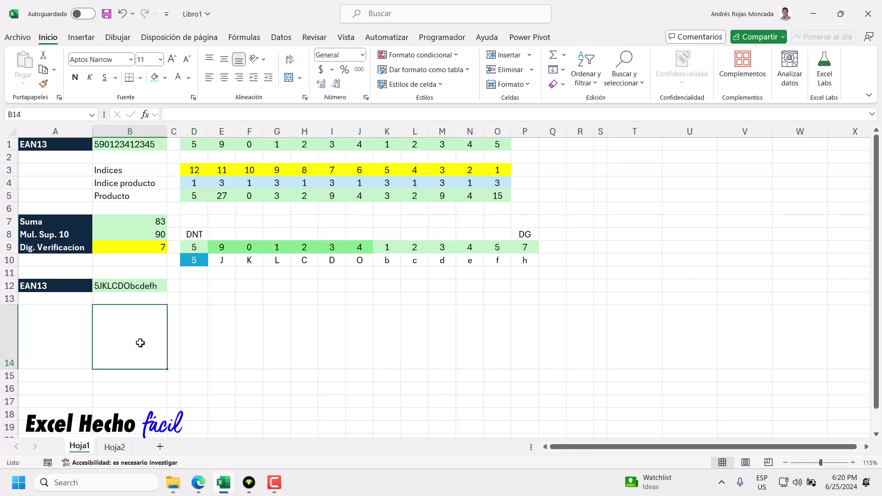
pyautogui.write('=')
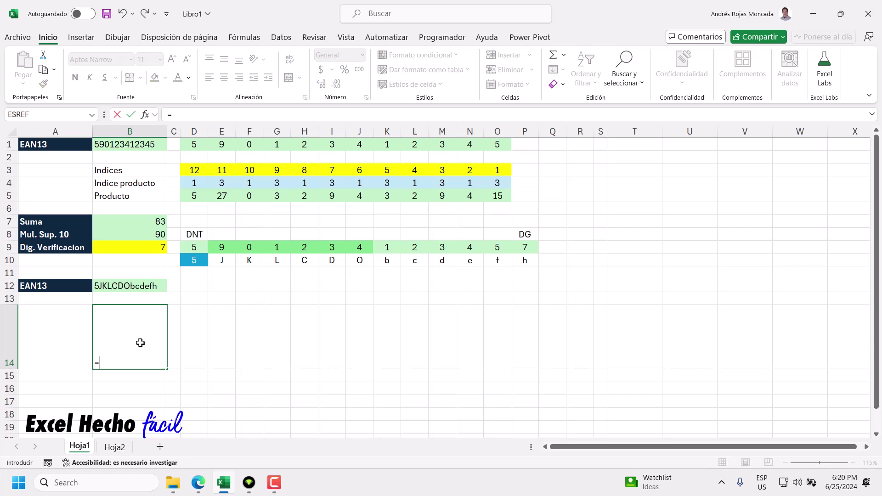
pyautogui.click(138, 286)
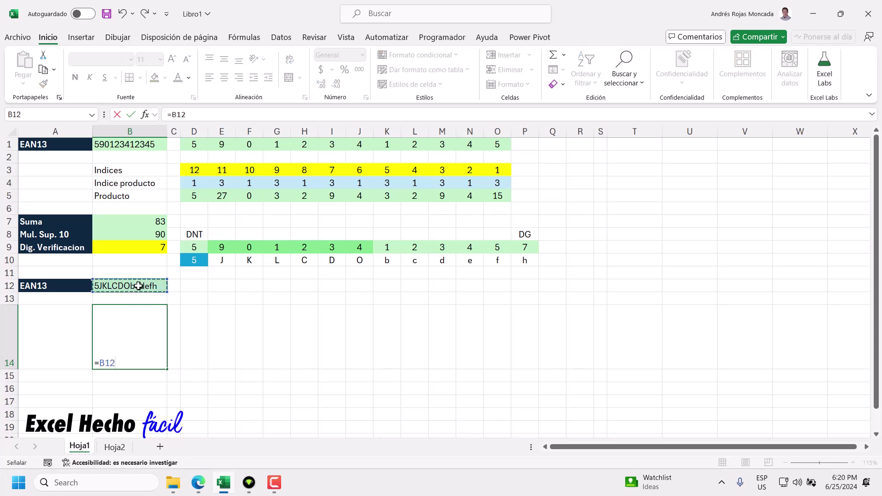
pyautogui.press('Return')
# - Format B14 in Libre Barcode EAN13 Text at size 72 so it renders as a barcode
pyautogui.click(155, 335)
pyautogui.click(121, 64)
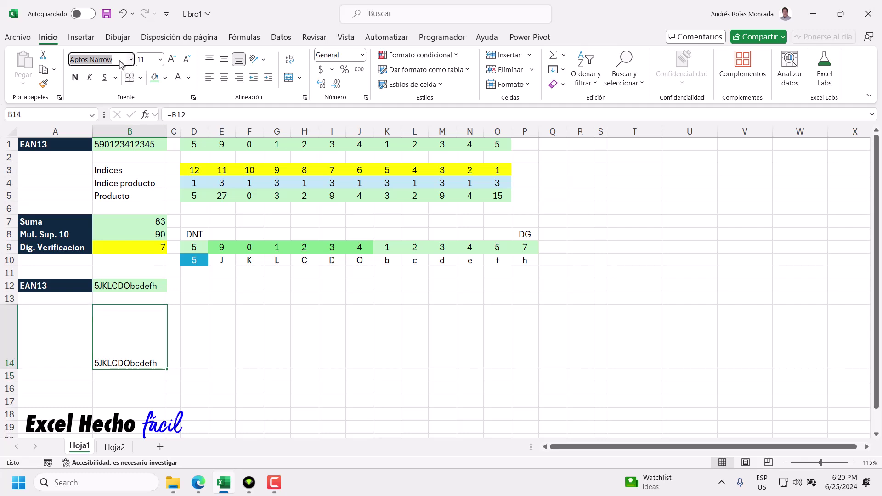
pyautogui.write('Libre Barcode EAN')
pyautogui.press('Return')
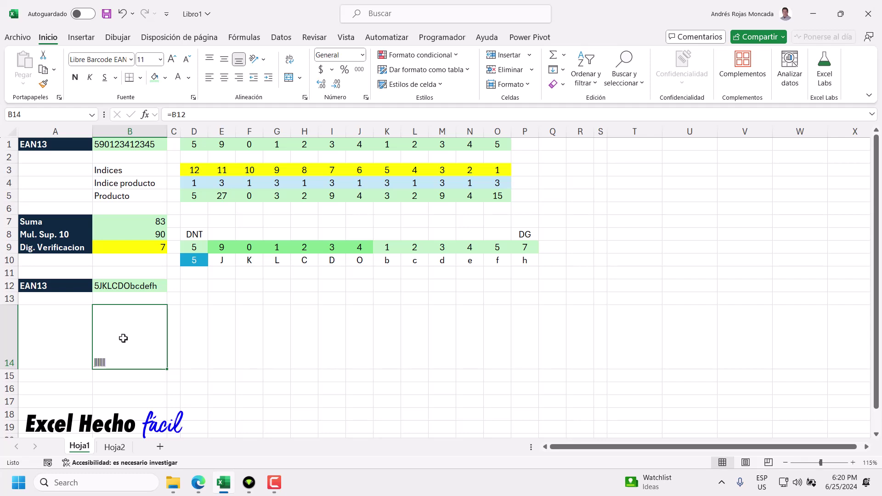
pyautogui.click(172, 60)
pyautogui.click(171, 60)
pyautogui.click(172, 60)
pyautogui.click(172, 60)
pyautogui.click(171, 60)
pyautogui.click(171, 60)
pyautogui.click(172, 60)
pyautogui.click(172, 60)
pyautogui.click(172, 60)
pyautogui.click(172, 60)
pyautogui.click(172, 59)
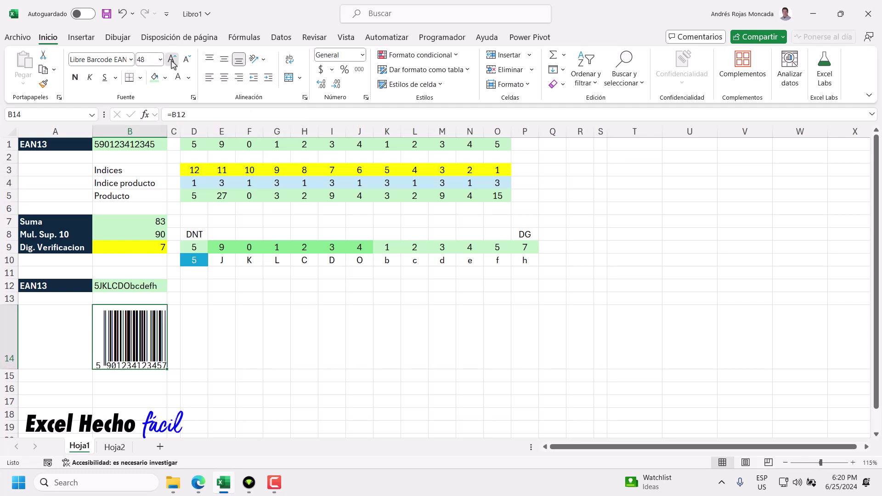
pyautogui.click(201, 362)
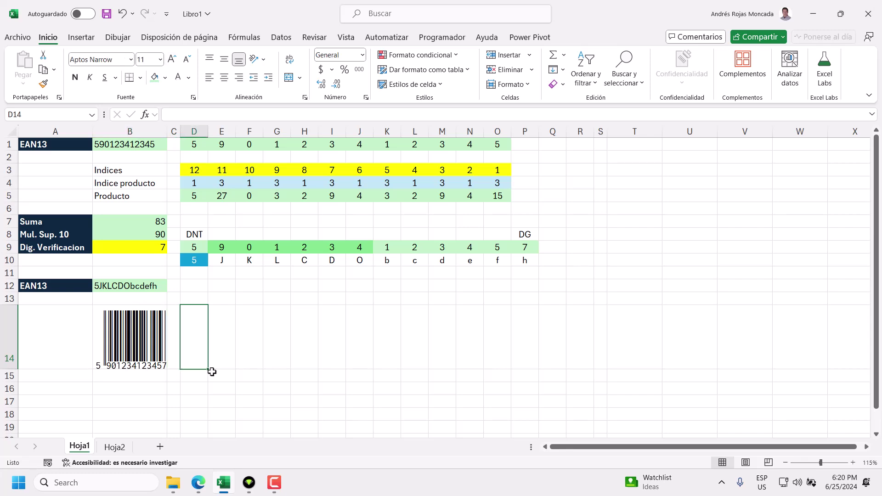
pyautogui.click(198, 482)
pyautogui.click(395, 10)
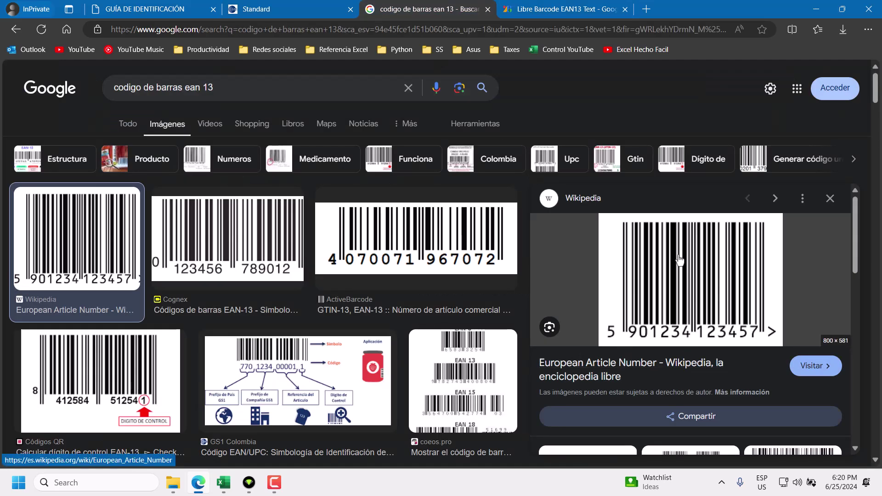
pyautogui.click(223, 482)
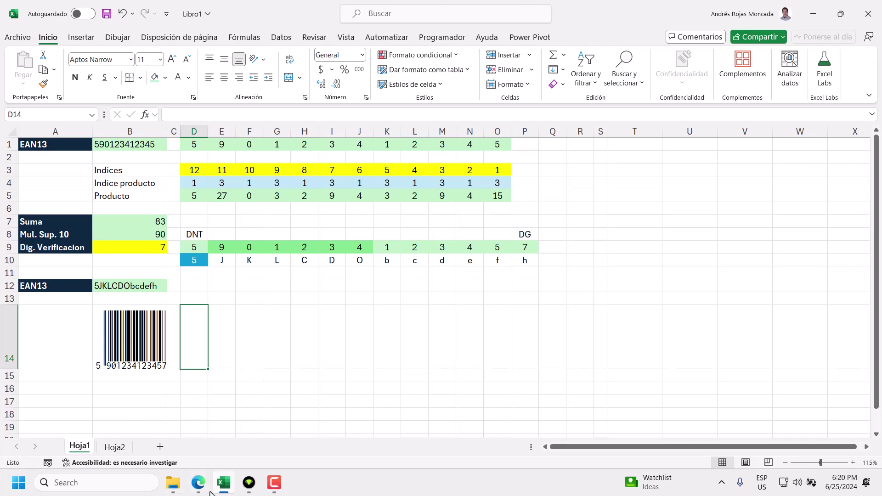
pyautogui.click(199, 483)
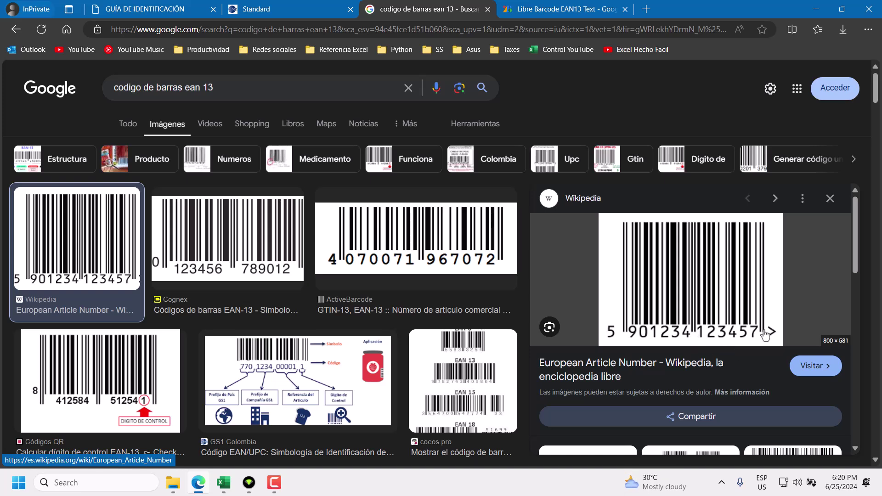
pyautogui.click(223, 482)
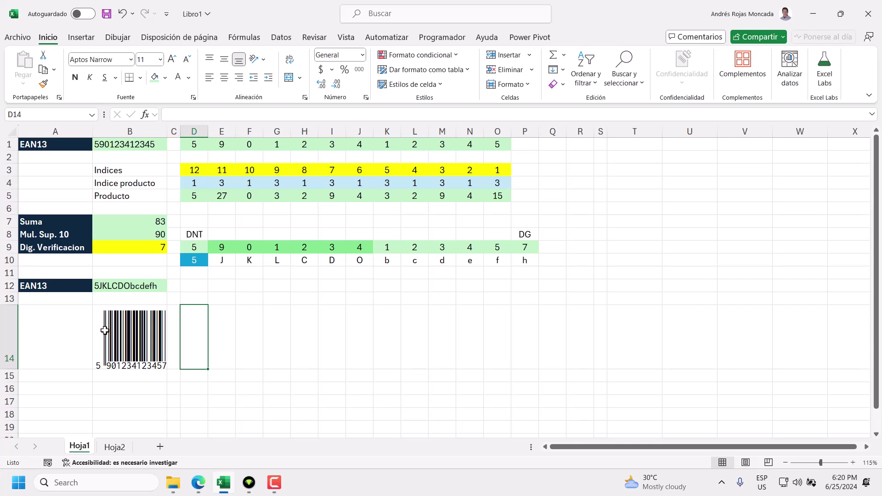
# - Check B12's =CONCAT(D10:P10) formula and highlight the left-half codes D10:J10, then go to the GS1 standard
pyautogui.click(191, 287)
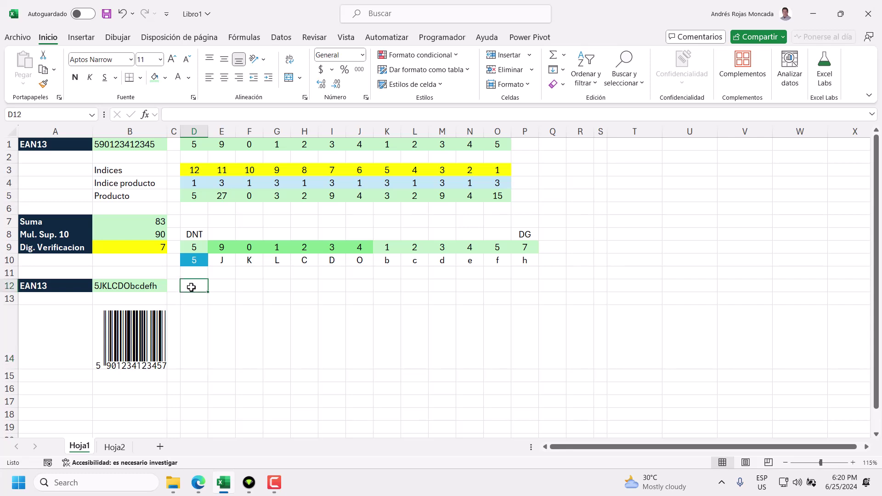
pyautogui.click(129, 288)
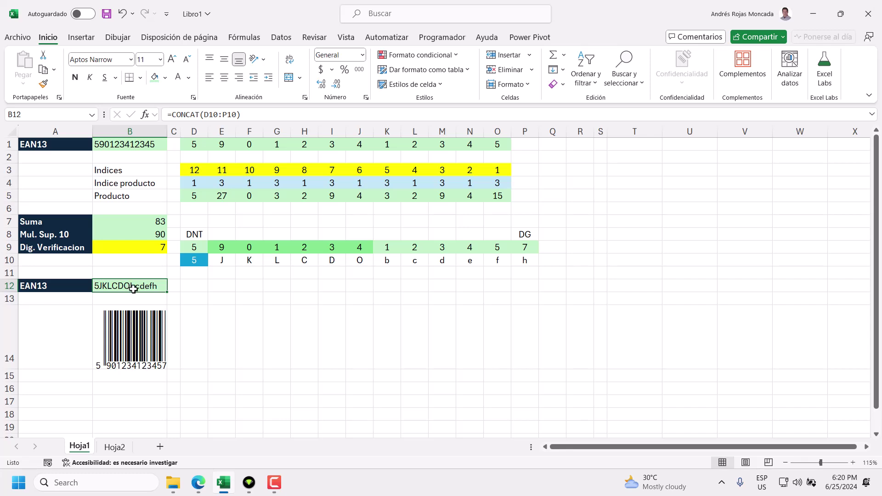
pyautogui.click(189, 286)
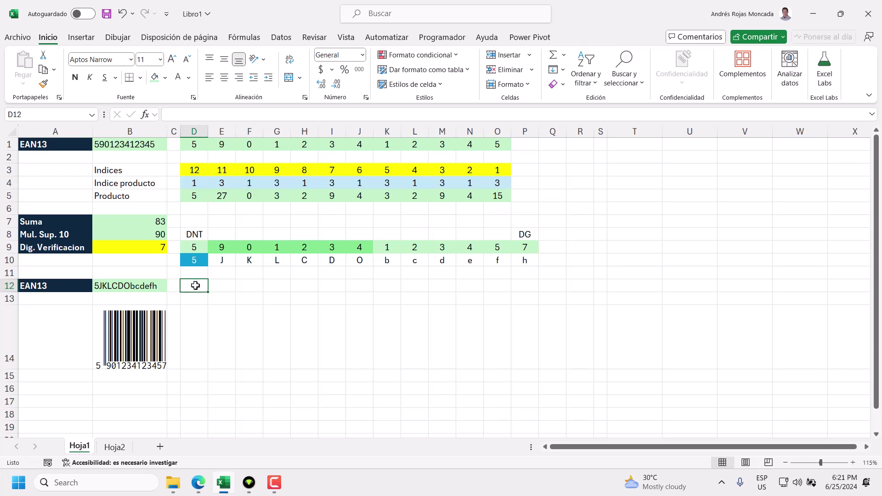
pyautogui.moveTo(194, 260); pyautogui.dragTo(359, 259)
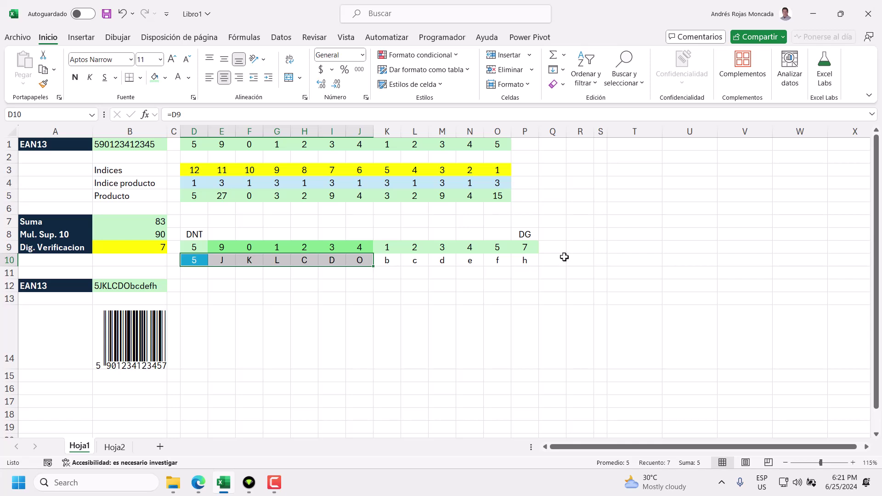
pyautogui.click(188, 286)
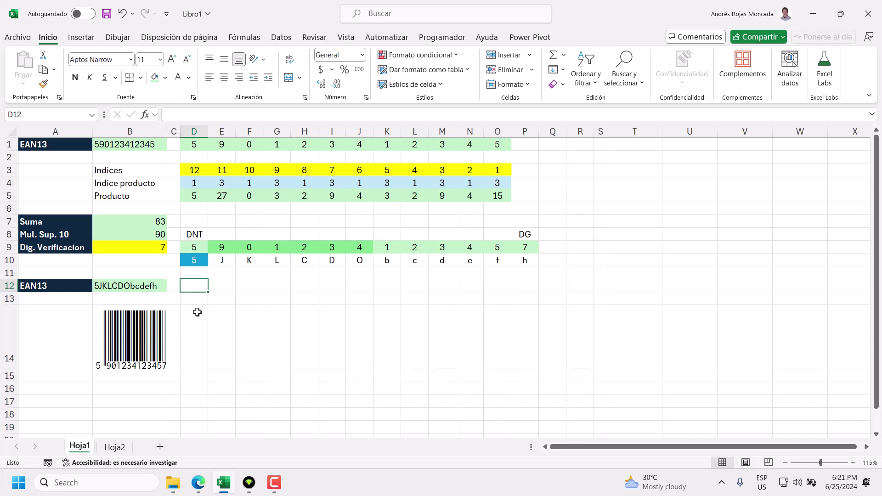
pyautogui.click(198, 482)
# - Compare the GS1 standard tables with the GS1 Colombia guide's EAN 13 example, then return to Libro1
pyautogui.click(259, 9)
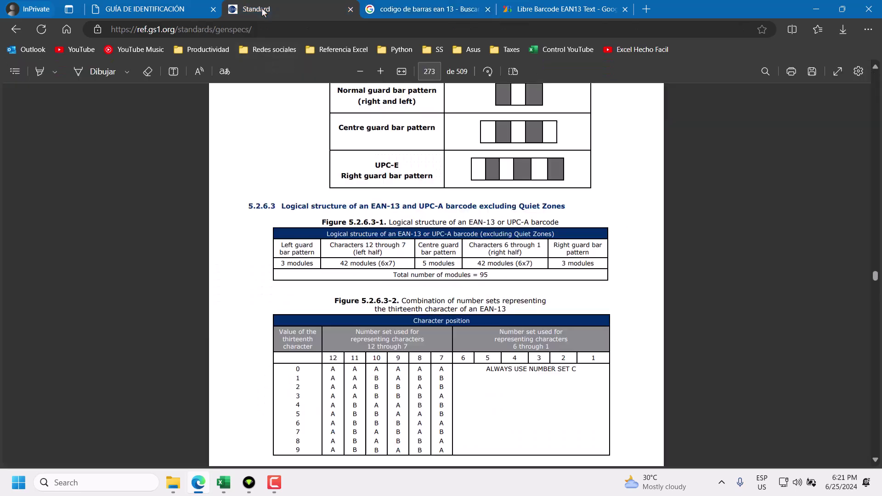
pyautogui.click(182, 12)
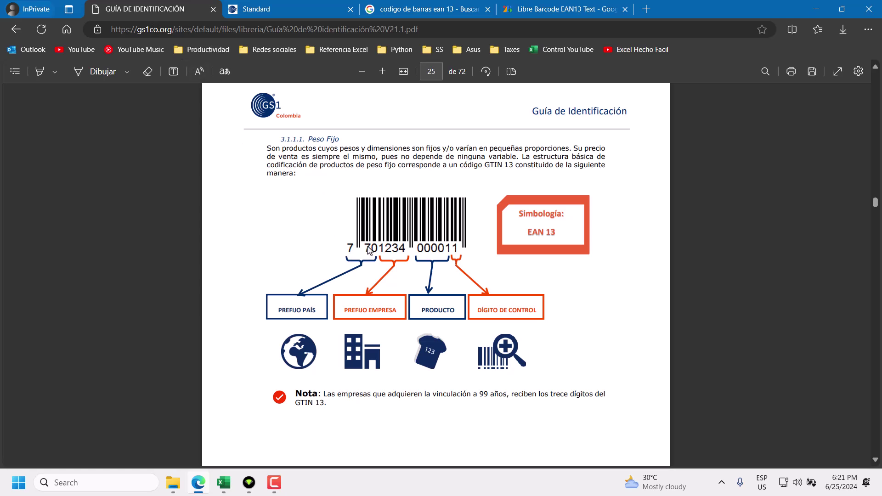
pyautogui.click(159, 10)
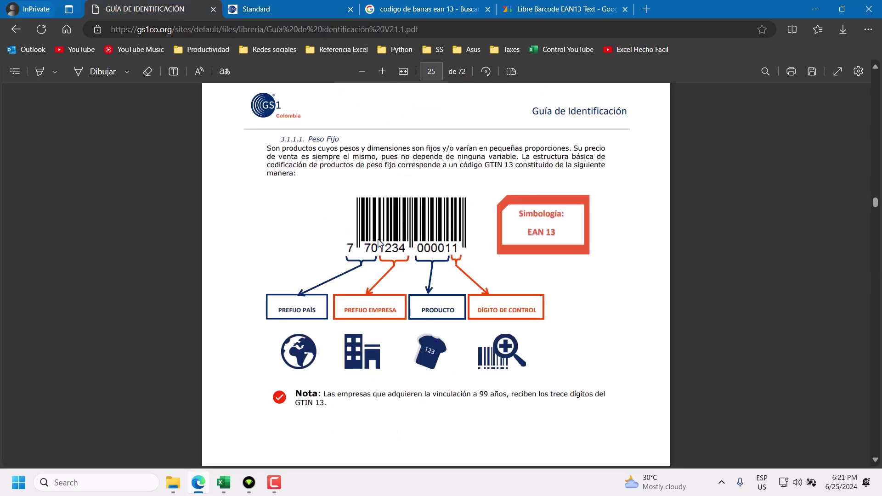
pyautogui.hotkey('ctrl', 'Tab')
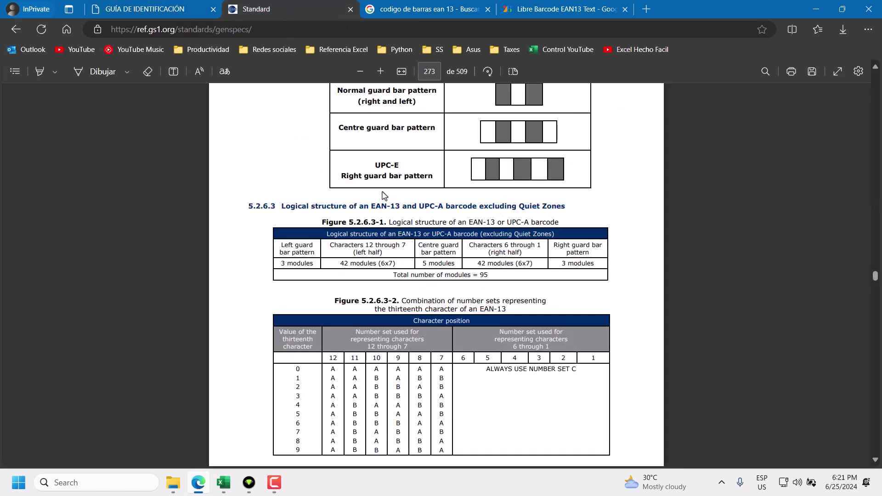
pyautogui.hotkey('ctrl', 'shift', 'Tab')
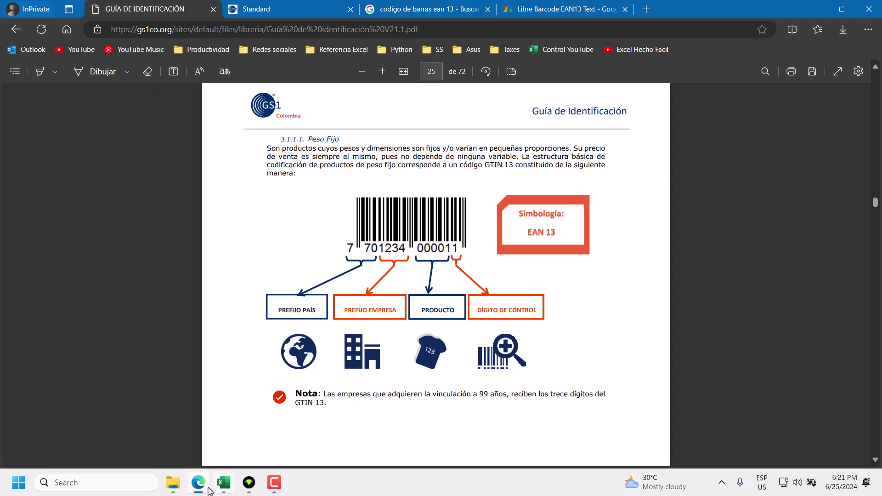
pyautogui.click(223, 489)
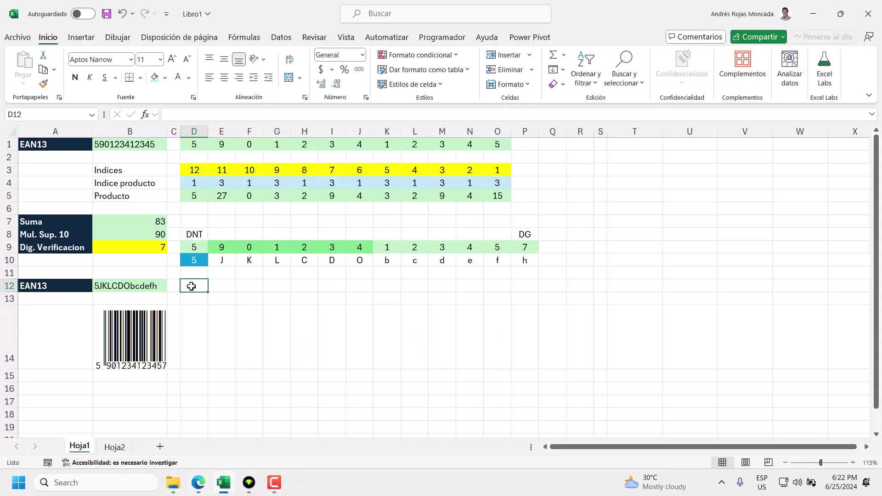
# - Enter =APILARH(D10:J10,"*",K10:P10,"+") in D12 to spill the codes with the separator characters
pyautogui.write('=')
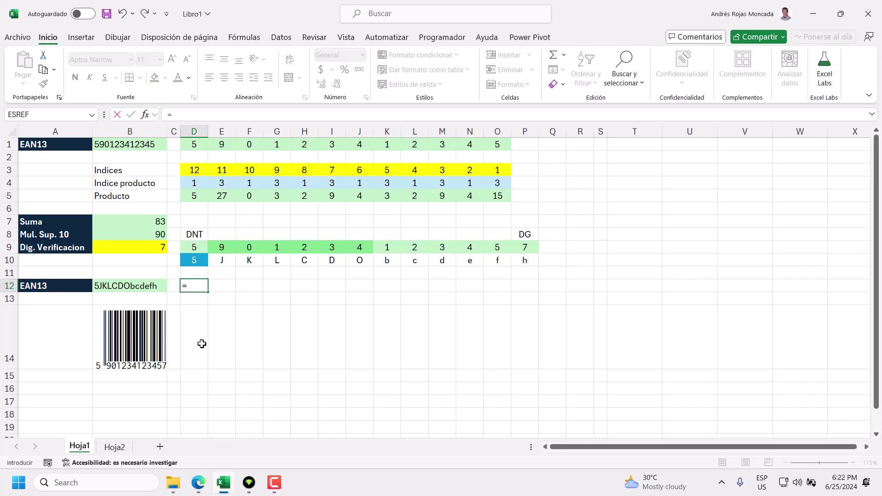
pyautogui.write('apila')
pyautogui.press('Tab')
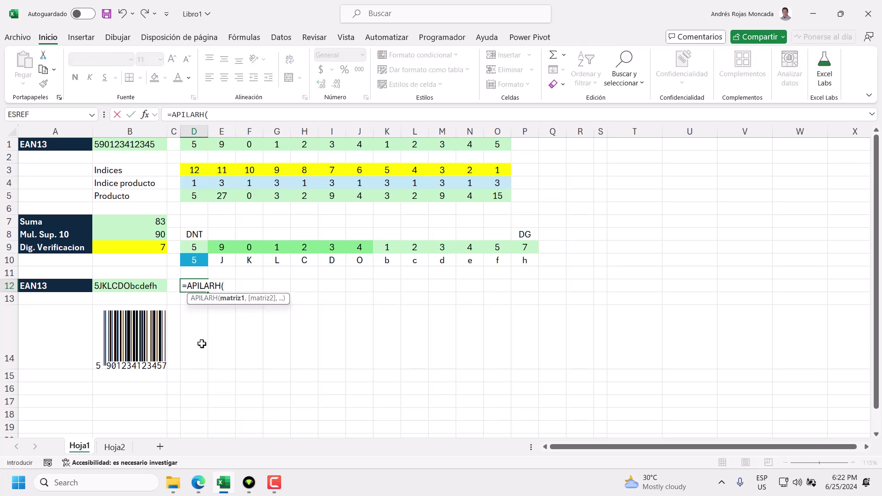
pyautogui.moveTo(194, 260); pyautogui.dragTo(357, 259)
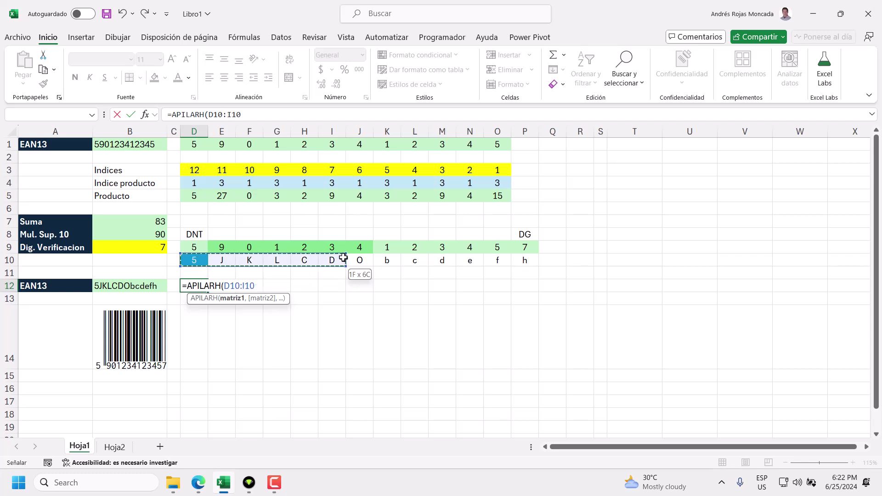
pyautogui.write(',"*')
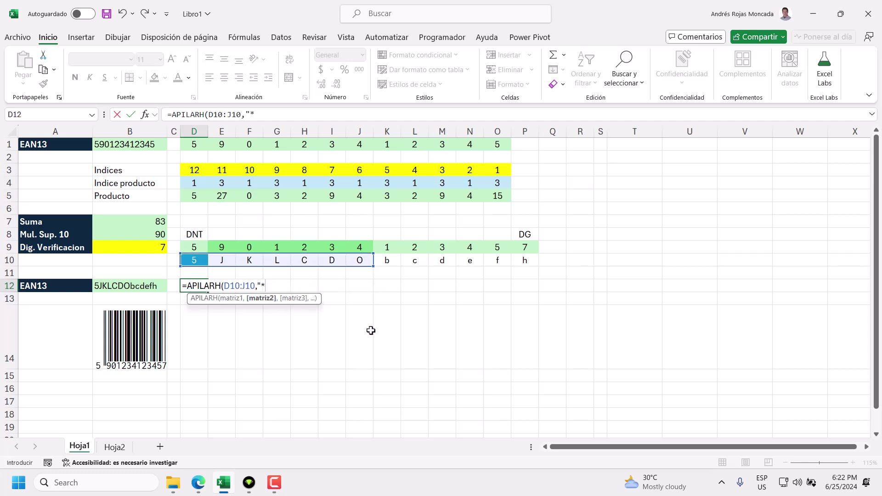
pyautogui.write('",')
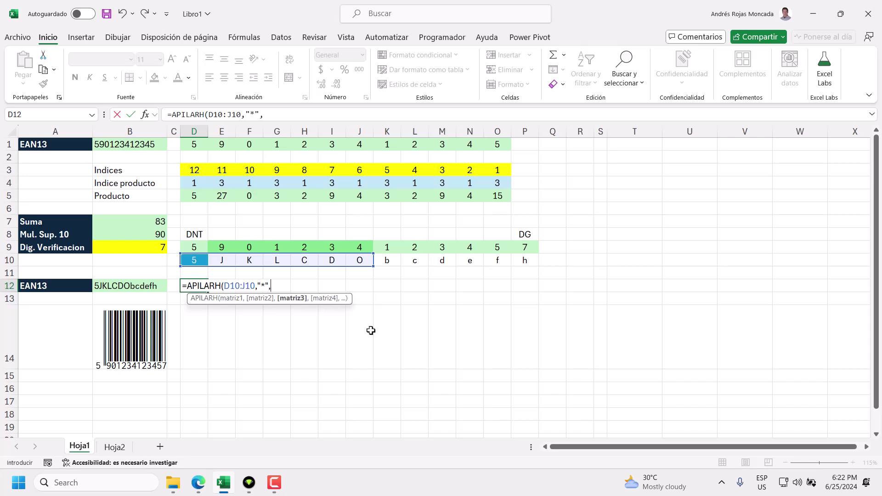
pyautogui.moveTo(387, 260); pyautogui.dragTo(525, 260)
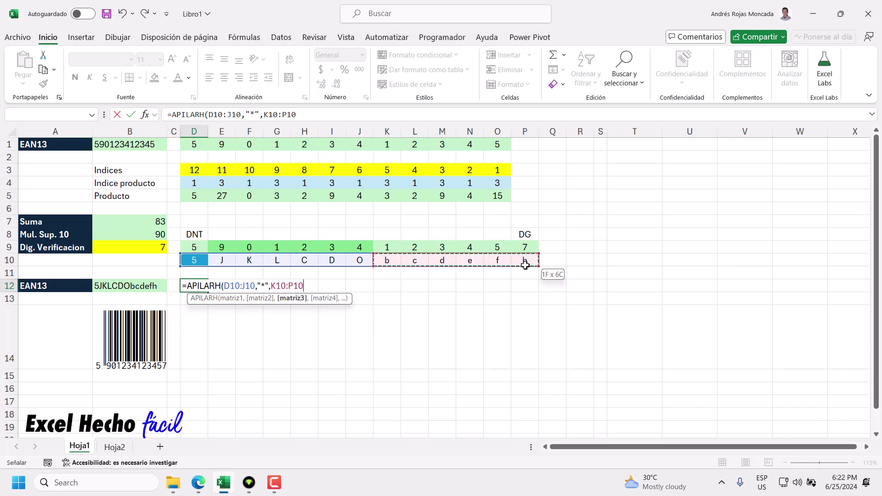
pyautogui.write(',')
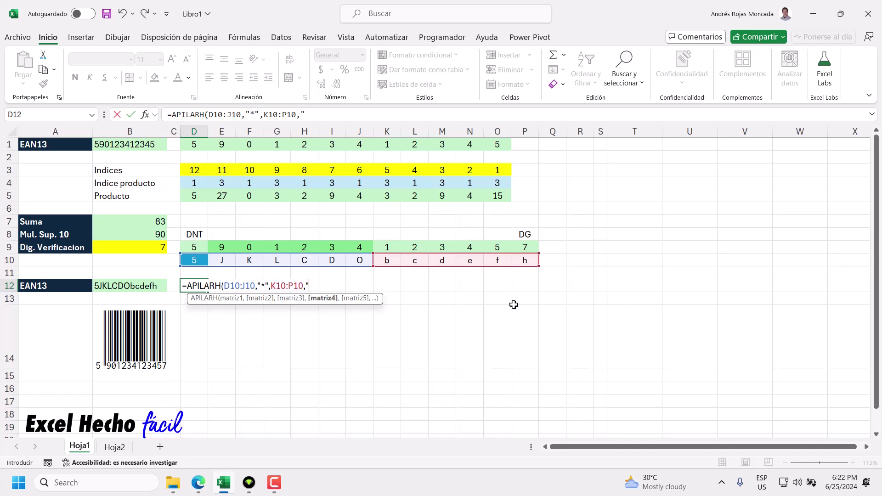
pyautogui.write(')')
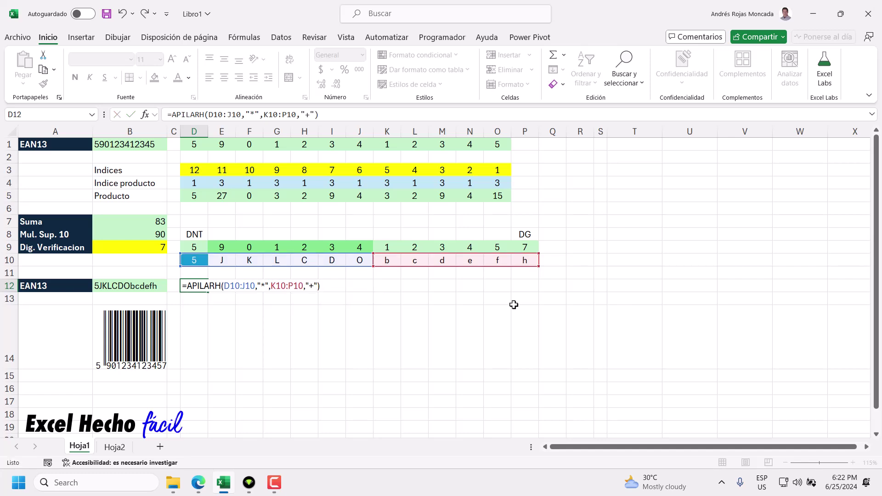
pyautogui.press('Return')
# - Give the spilled D12:R12 range a green fill and centre alignment
pyautogui.moveTo(200, 288); pyautogui.dragTo(568, 286)
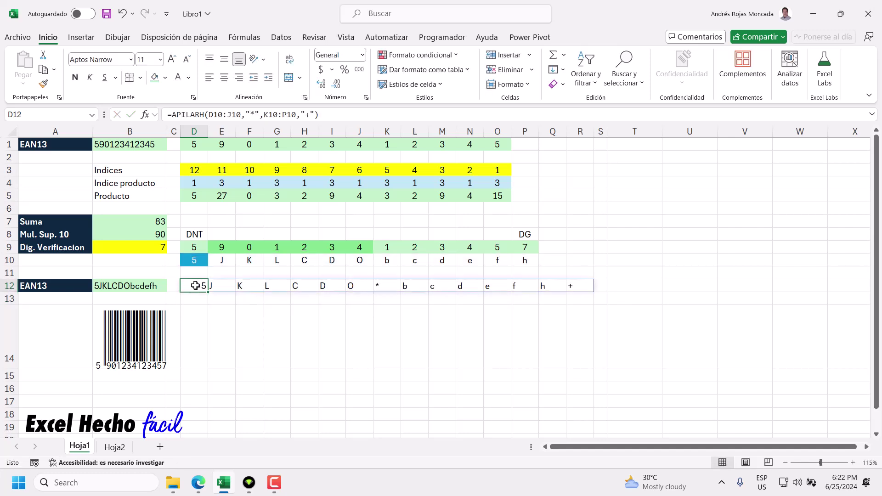
pyautogui.click(155, 78)
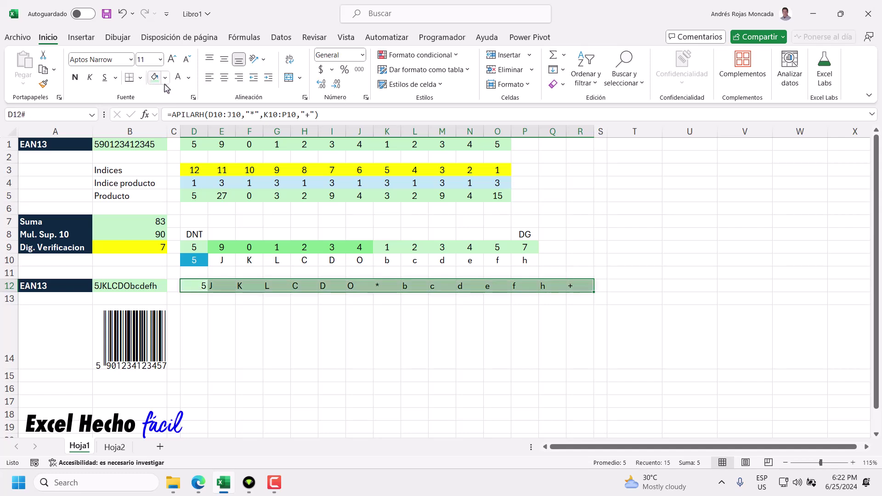
pyautogui.click(224, 78)
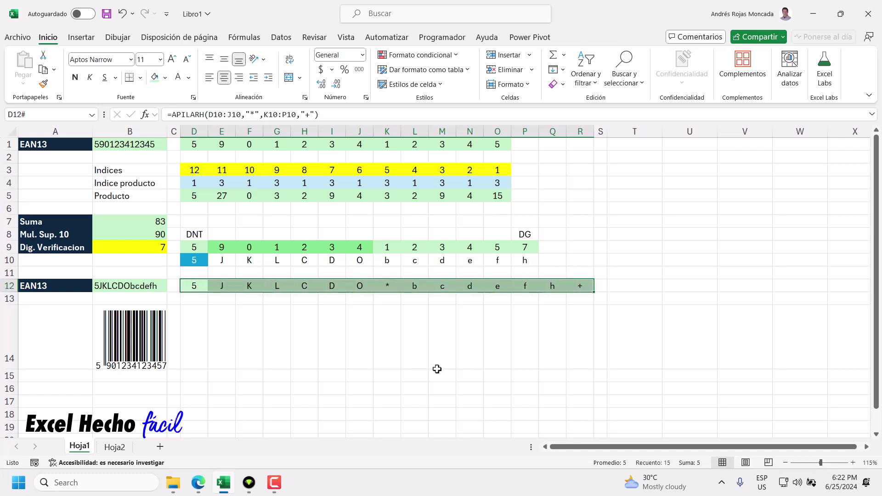
pyautogui.click(48, 337)
# - Enter =CONCAT(D12#) in A14 to join the spilled row 12 characters
pyautogui.write('=conca')
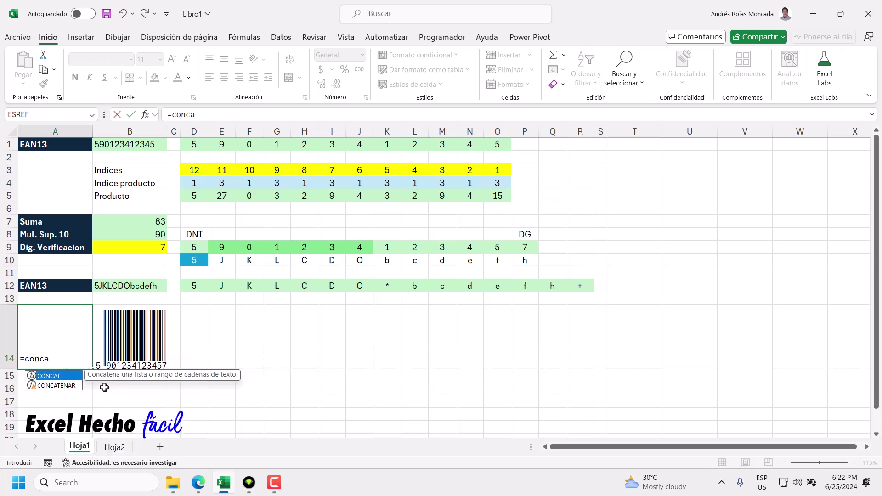
pyautogui.press('Tab')
pyautogui.moveTo(194, 286); pyautogui.dragTo(589, 283)
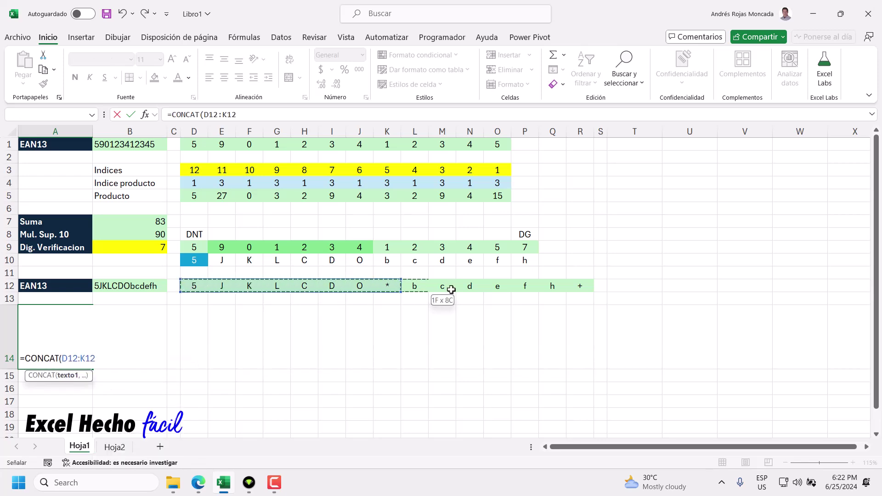
pyautogui.write(')')
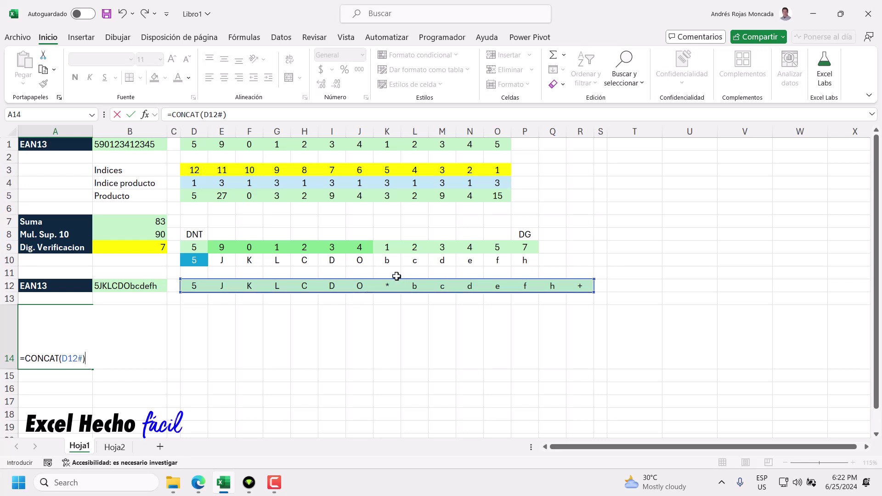
pyautogui.press('Return')
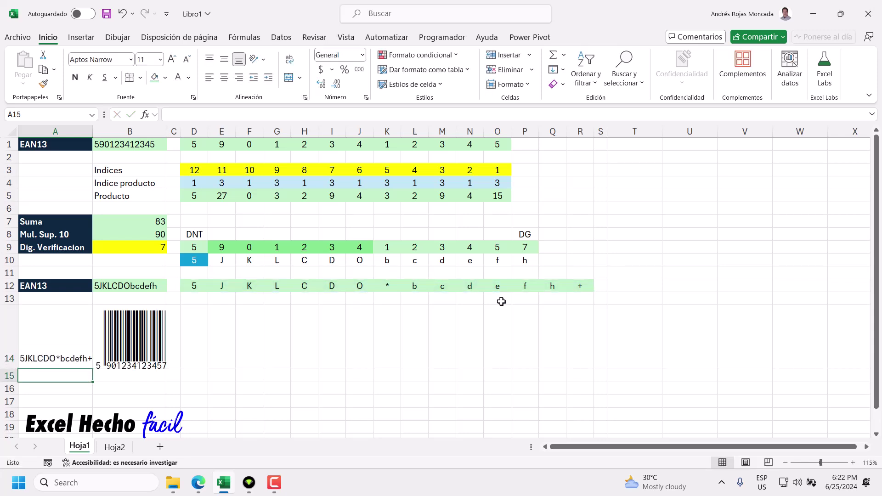
# - Copy B14's barcode formatting onto A14 with Format Painter, then select columns A and B
pyautogui.click(55, 347)
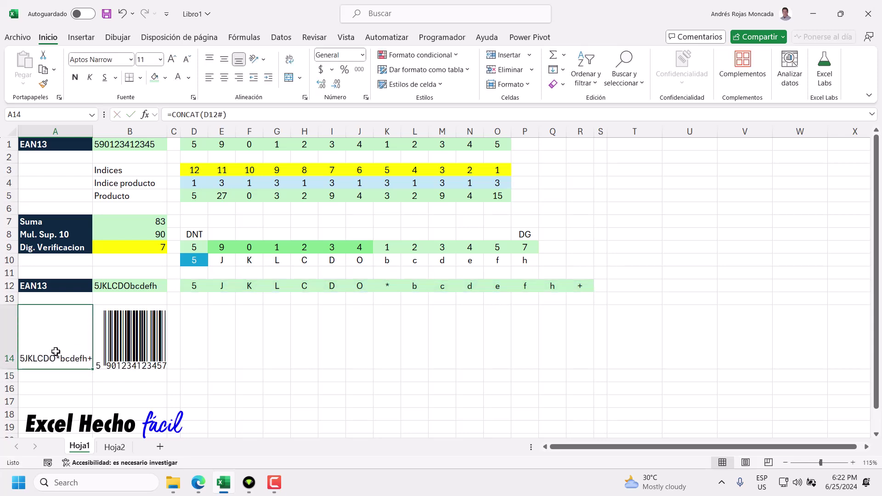
pyautogui.click(128, 341)
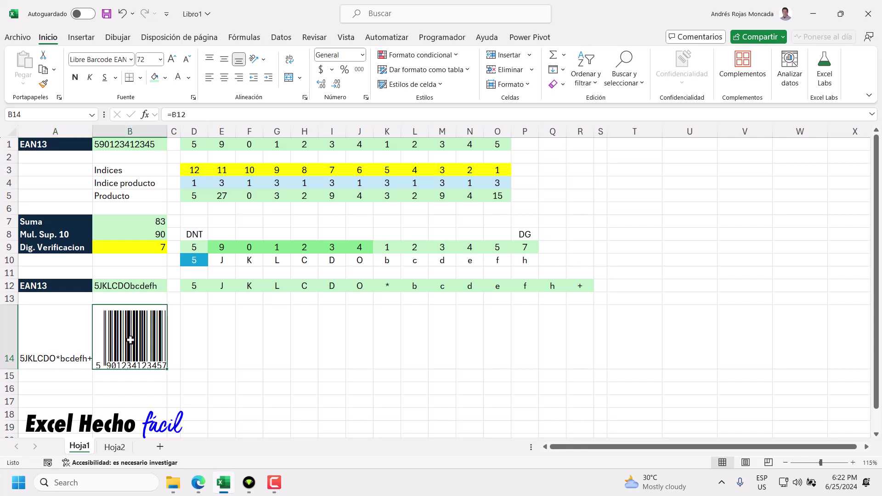
pyautogui.click(43, 84)
pyautogui.click(55, 340)
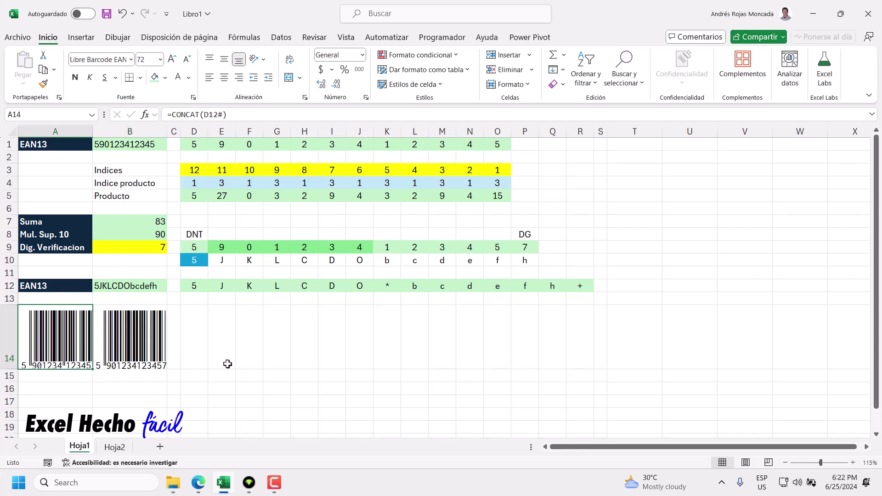
pyautogui.click(195, 348)
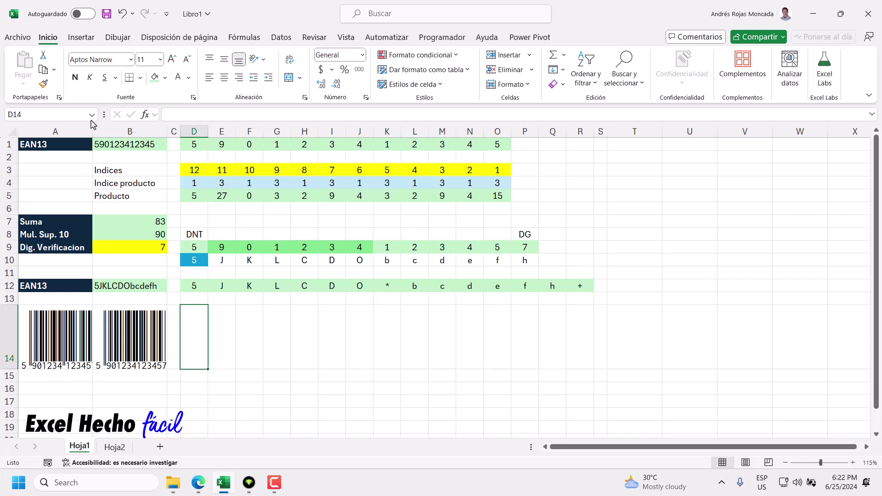
pyautogui.click(91, 131)
pyautogui.keyDown('shift'); pyautogui.click(110, 131); pyautogui.keyUp('shift')
# - Widen columns A and B to 19.56 so both row 14 barcodes show in full
pyautogui.moveTo(92, 131); pyautogui.dragTo(111, 132)
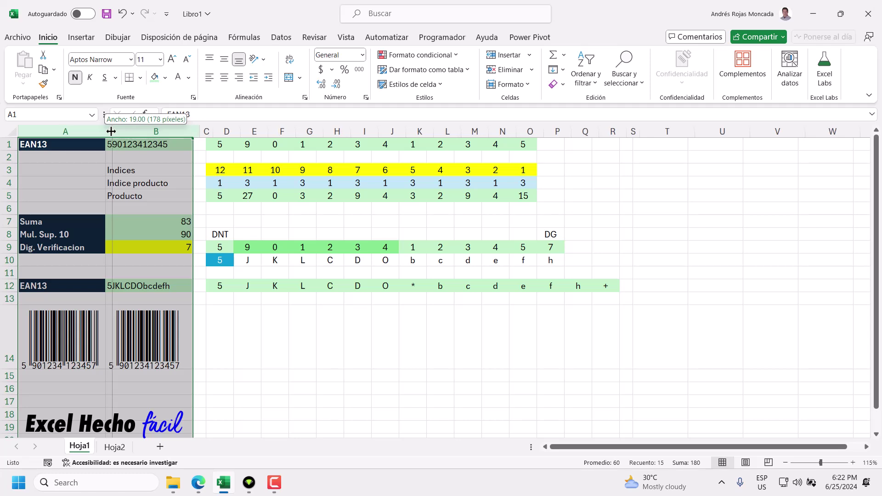
pyautogui.moveTo(110, 131); pyautogui.dragTo(114, 130)
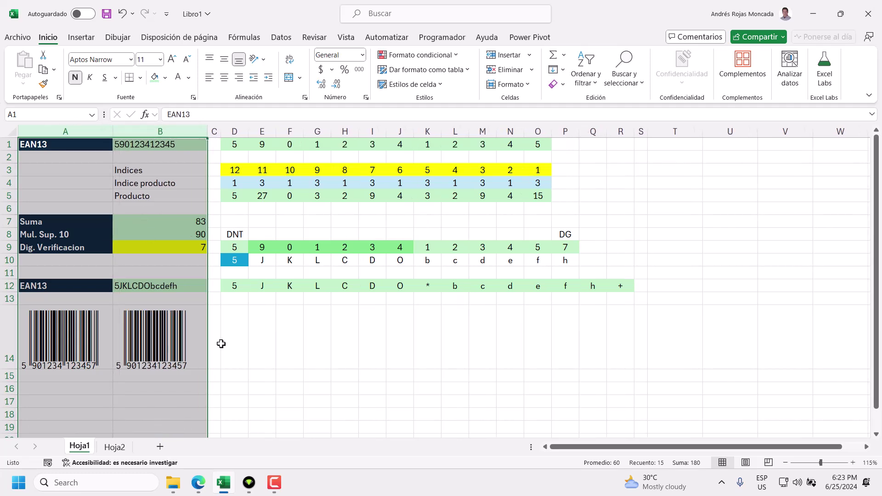
pyautogui.click(231, 348)
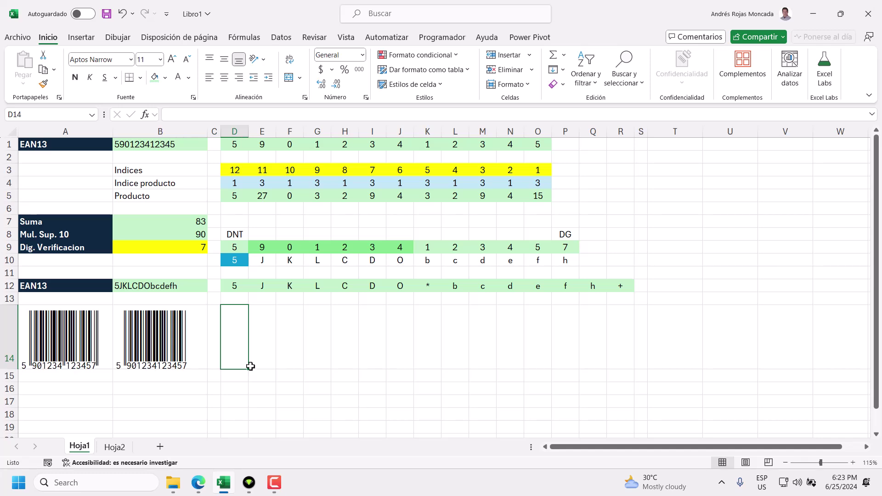
pyautogui.click(198, 482)
pyautogui.click(459, 9)
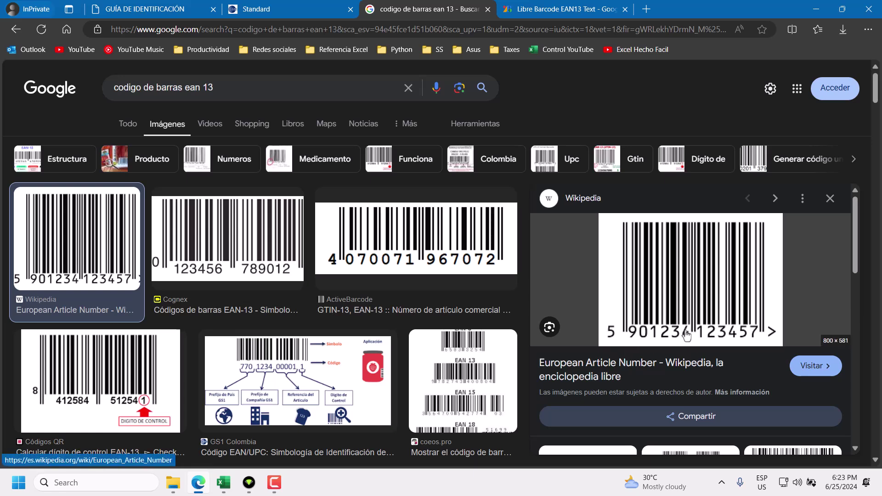
pyautogui.click(223, 482)
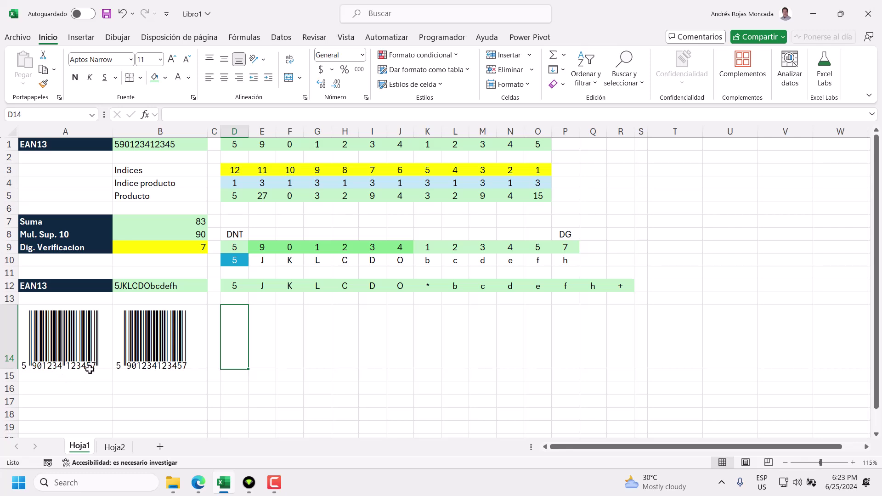
pyautogui.click(198, 482)
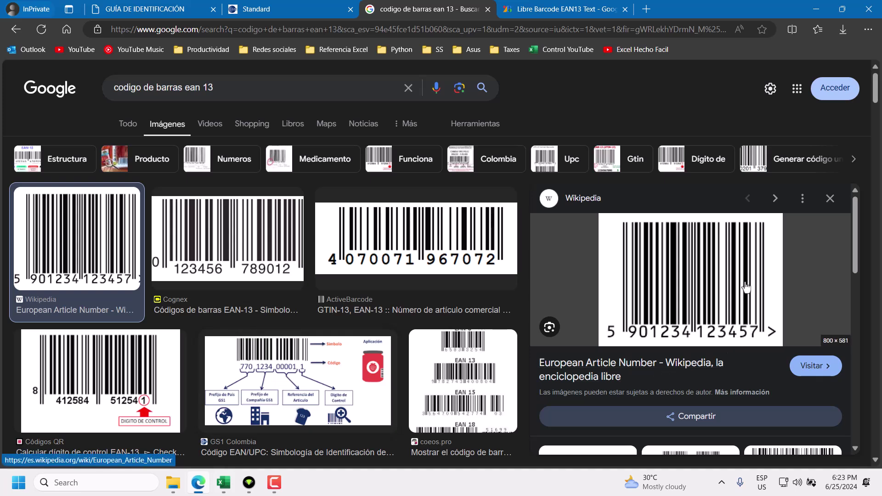
pyautogui.click(224, 482)
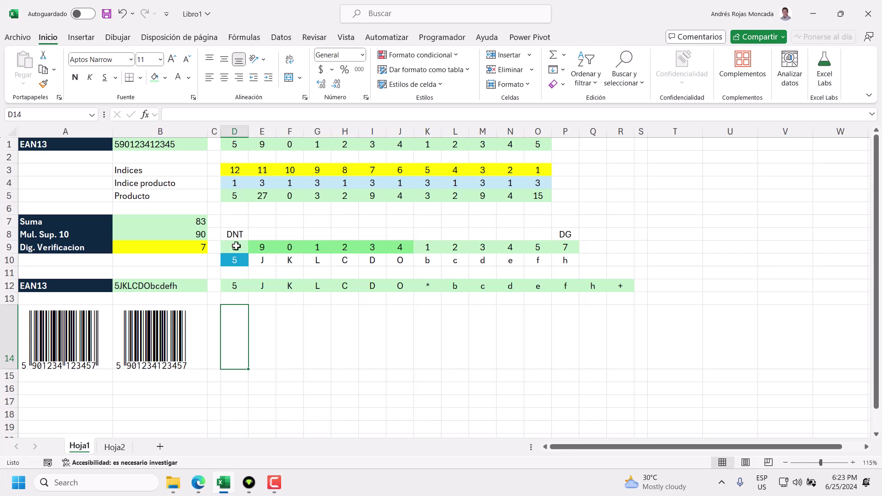
pyautogui.click(142, 321)
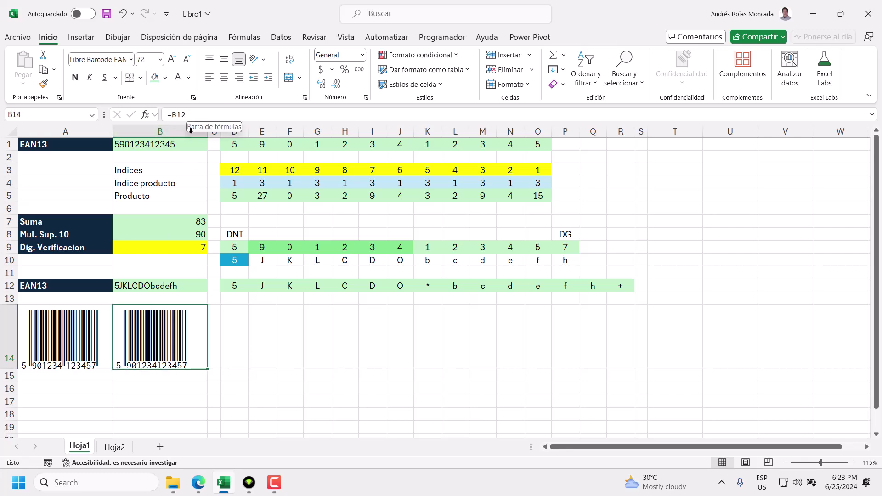
pyautogui.click(171, 286)
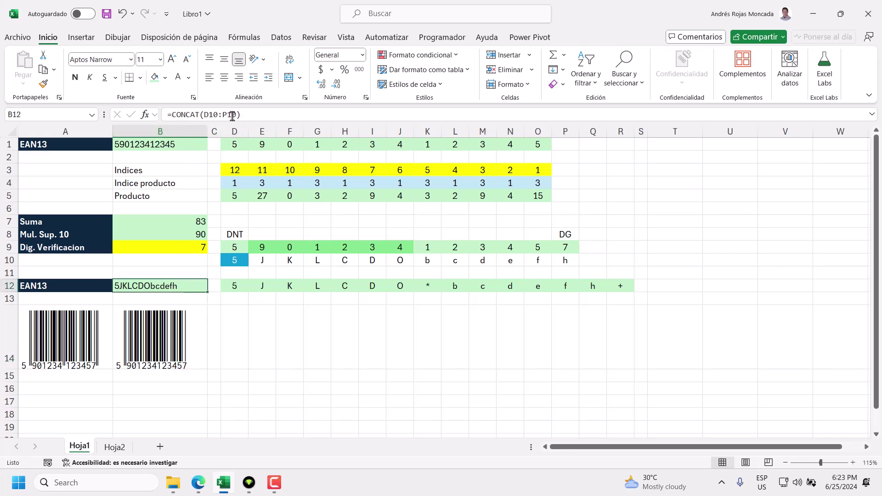
pyautogui.moveTo(236, 114); pyautogui.dragTo(205, 115)
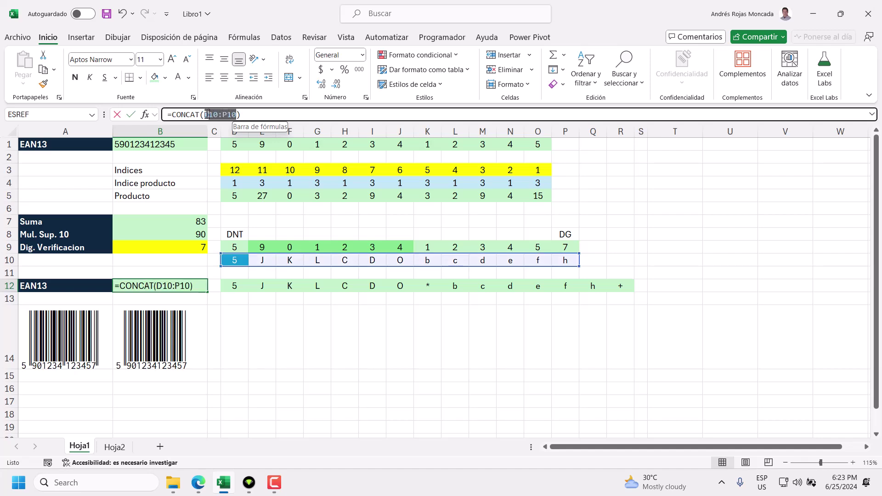
pyautogui.moveTo(235, 247); pyautogui.dragTo(575, 254)
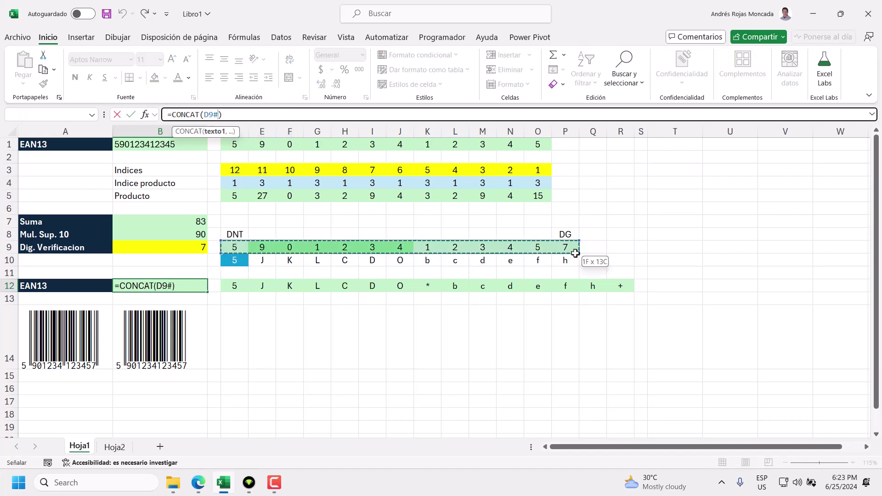
pyautogui.press('Return')
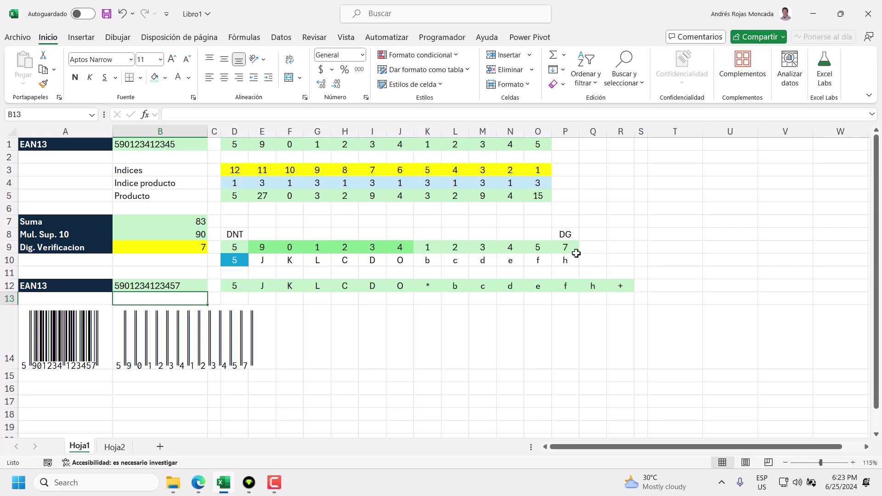
pyautogui.click(180, 341)
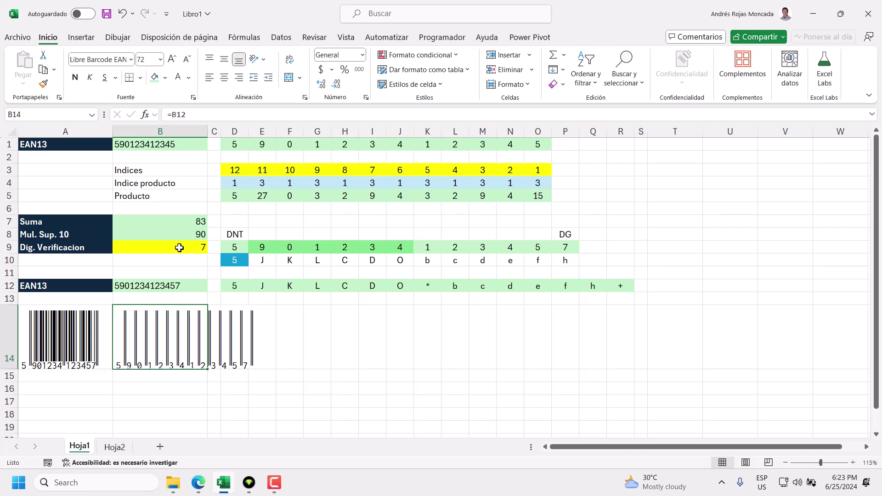
pyautogui.click(202, 487)
pyautogui.click(299, 6)
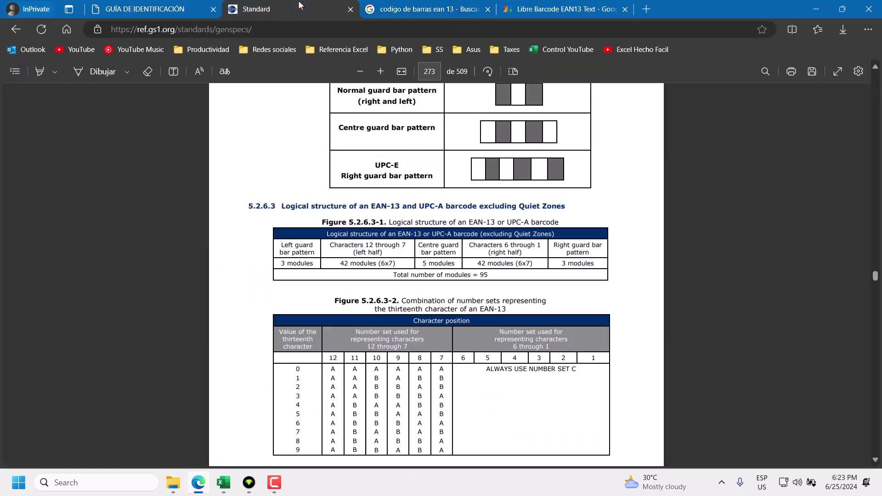
pyautogui.scroll(-2, 467, 299)
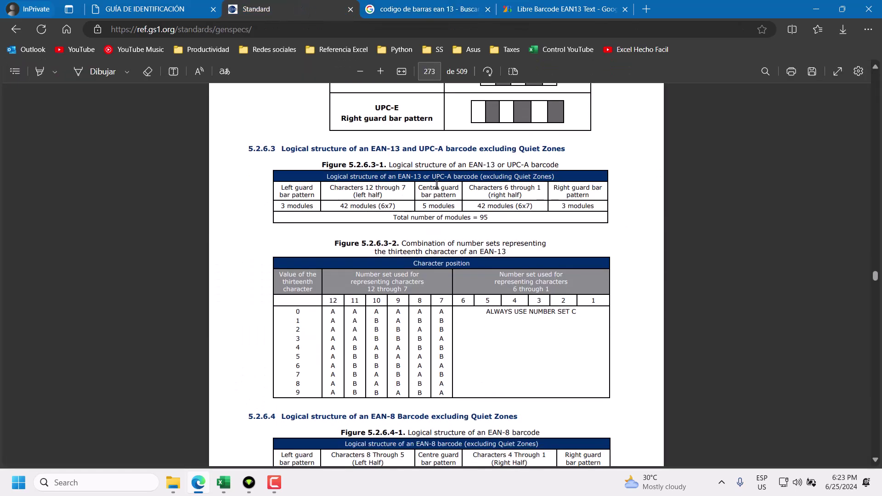
pyautogui.scroll(-2, 422, 291)
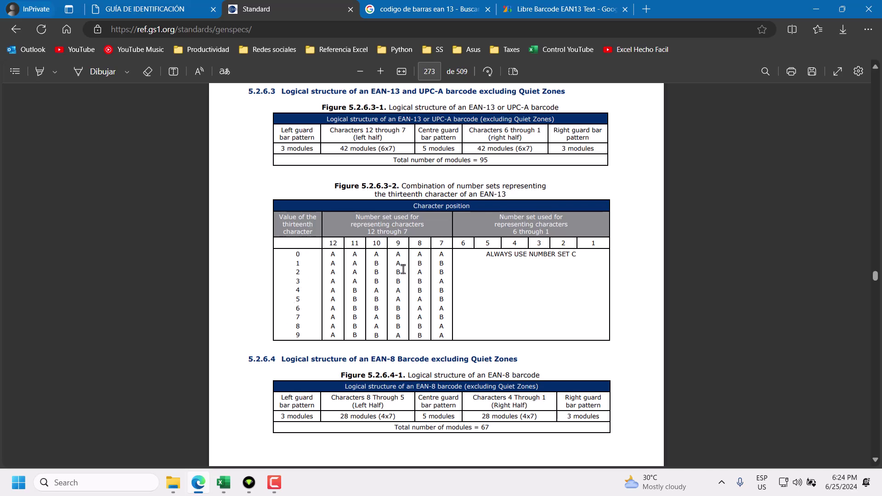
pyautogui.scroll(-5, 415, 280)
pyautogui.scroll(-3, 417, 280)
pyautogui.scroll(-4, 390, 267)
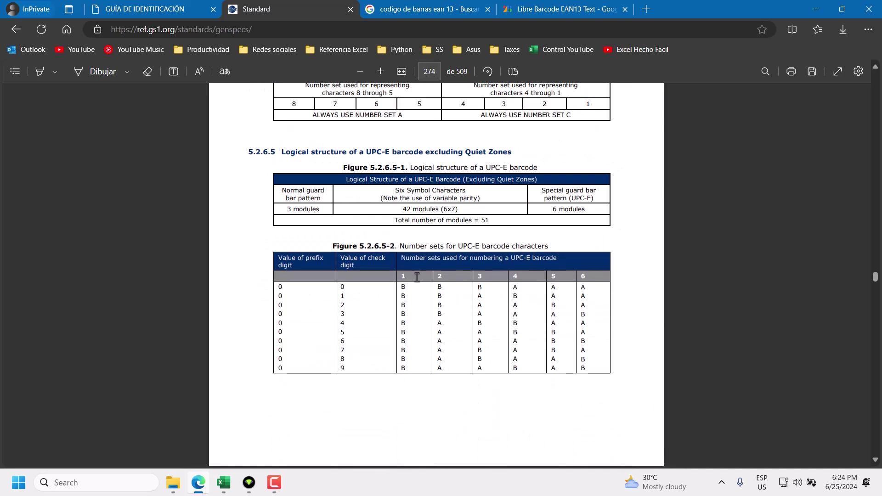
pyautogui.scroll(-1, 367, 258)
pyautogui.scroll(8, 421, 250)
pyautogui.scroll(2, 420, 246)
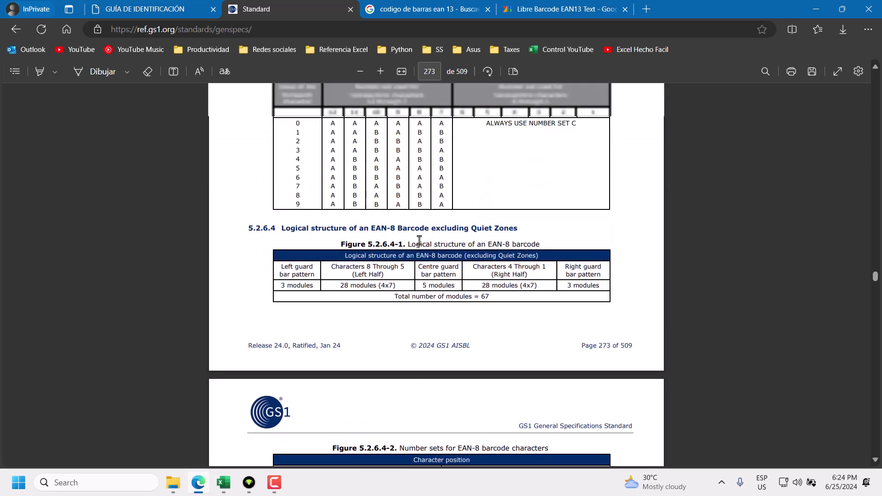
pyautogui.scroll(3, 419, 240)
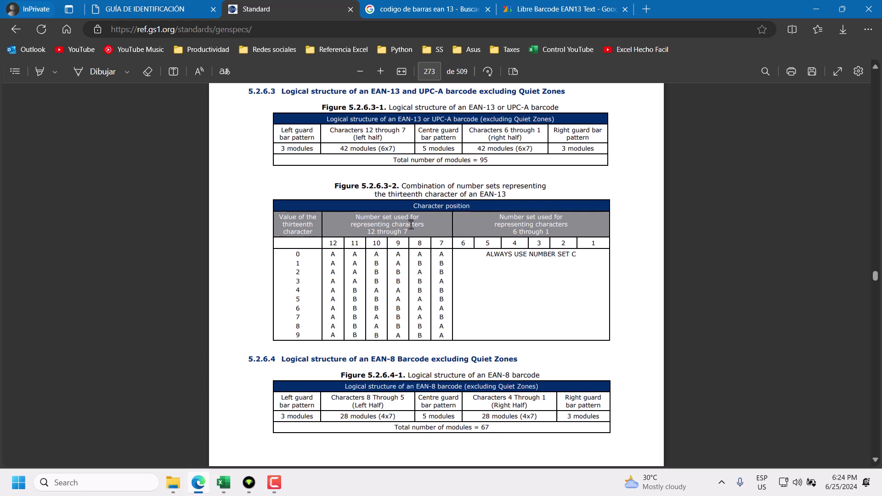
pyautogui.click(226, 486)
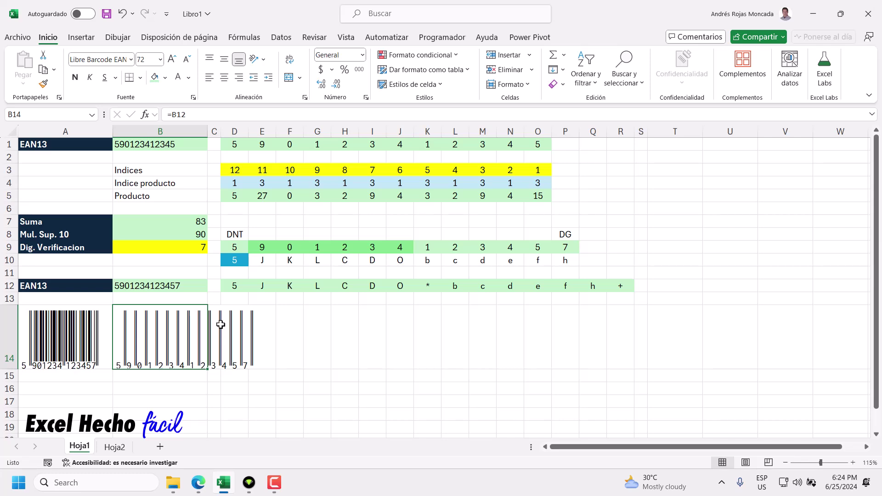
# - Change the CONCAT formula in B12 to reference D10:P10 instead of D9#
pyautogui.doubleClick(183, 287)
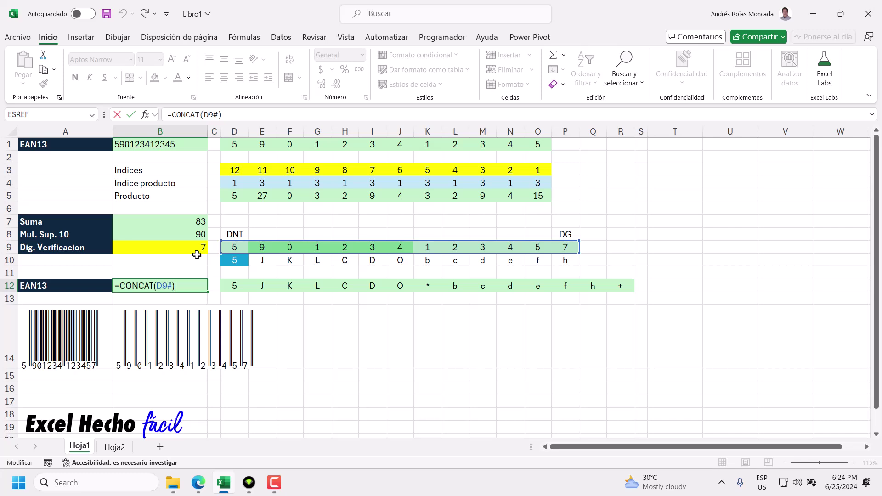
pyautogui.doubleClick(168, 286)
pyautogui.moveTo(232, 261)
pyautogui.mouseDown()
pyautogui.moveTo(610, 247)
pyautogui.moveTo(560, 261)
pyautogui.mouseUp()
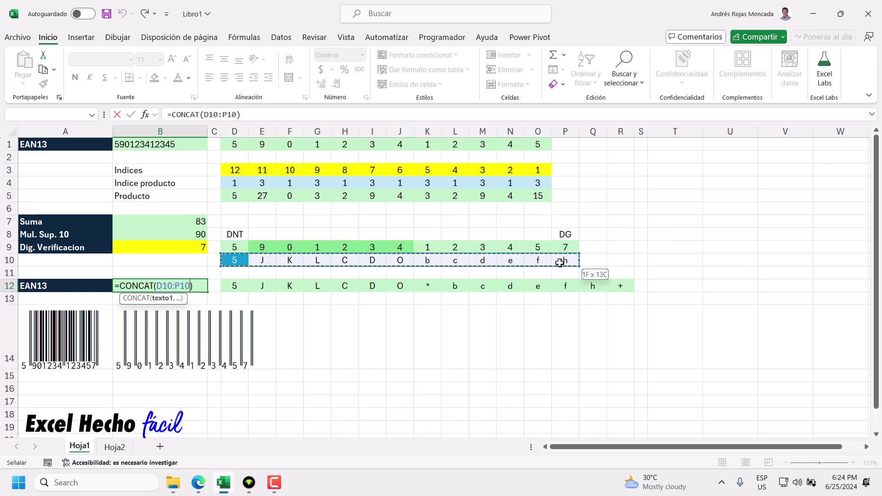
pyautogui.press('Return')
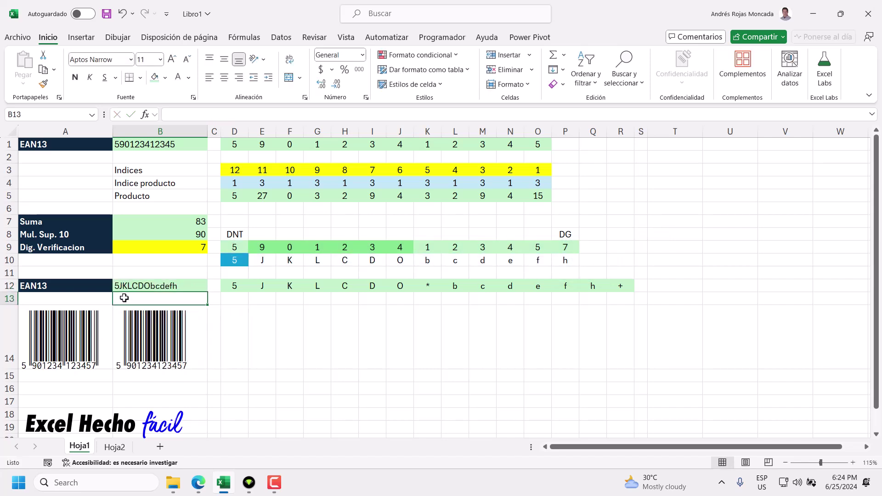
pyautogui.click(142, 286)
# - Check Hoja2, then compare the B14 barcode against A14's reference and review the D9:P9 digits
pyautogui.click(114, 448)
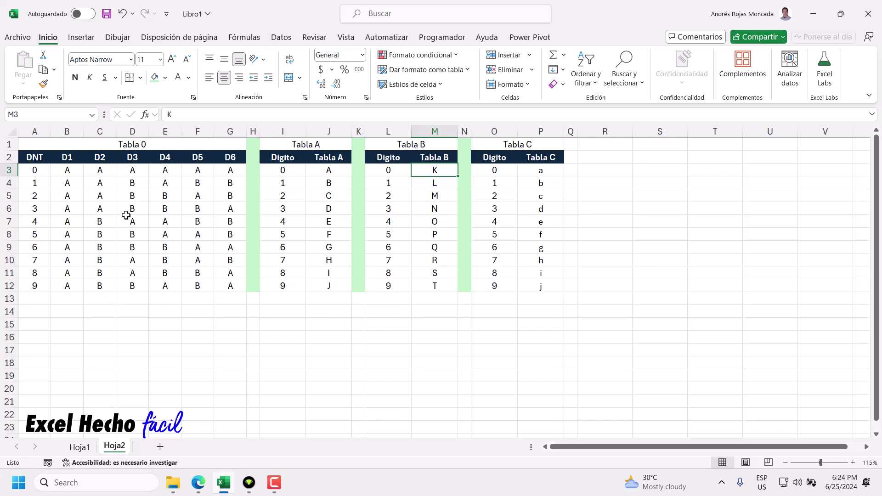
pyautogui.click(80, 447)
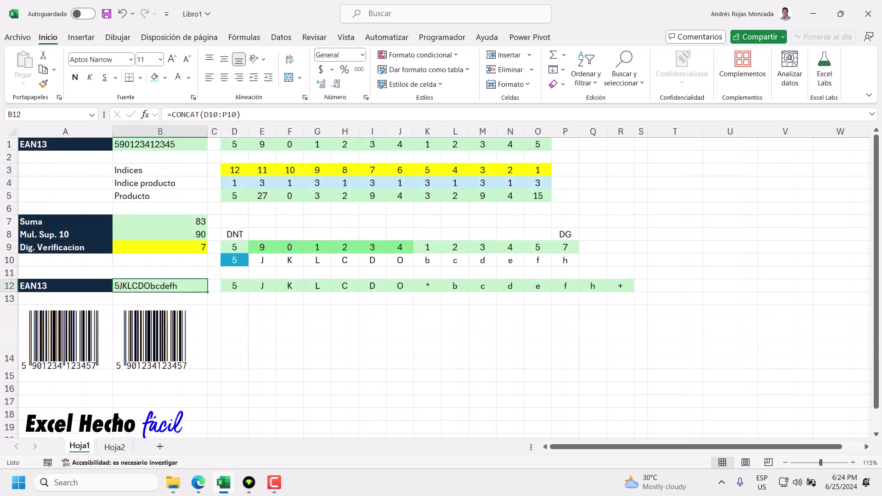
pyautogui.click(80, 328)
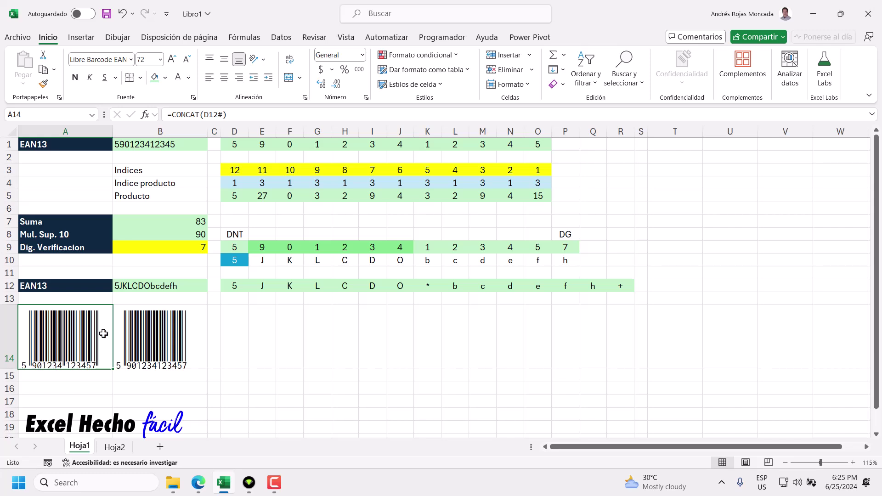
pyautogui.click(153, 330)
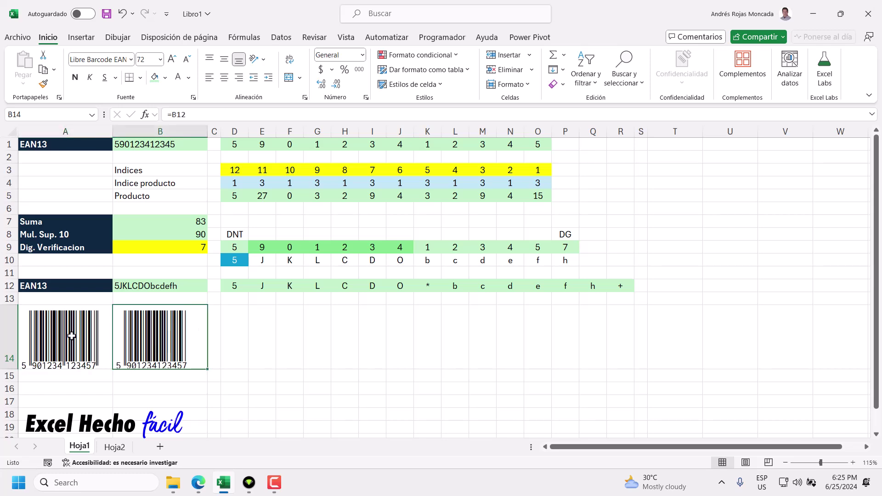
pyautogui.moveTo(234, 247); pyautogui.dragTo(570, 248)
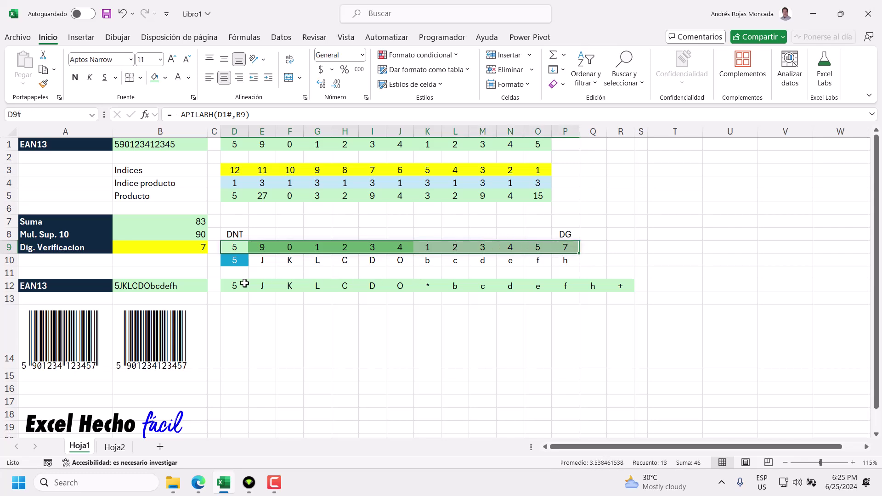
pyautogui.click(173, 277)
pyautogui.write('=')
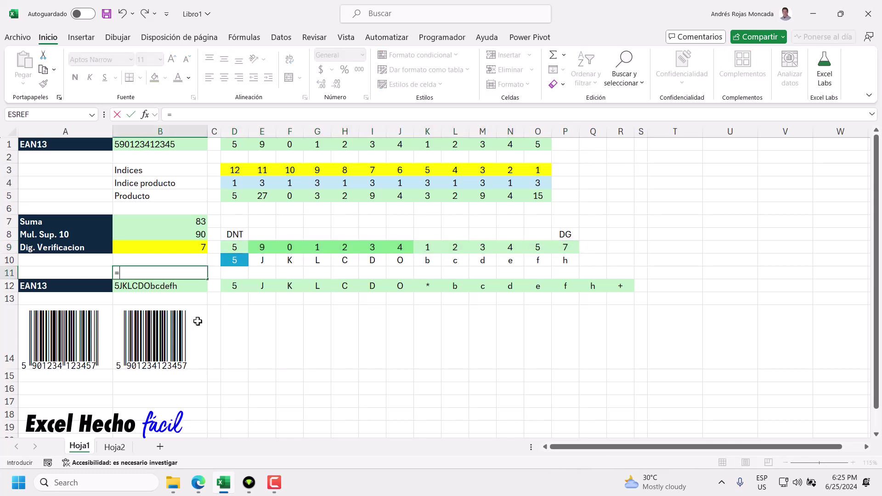
pyautogui.write('conca')
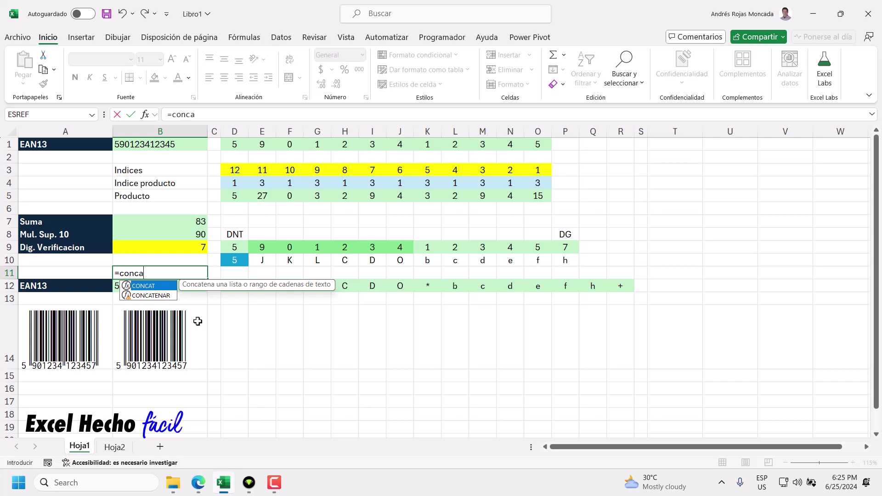
pyautogui.press('Tab')
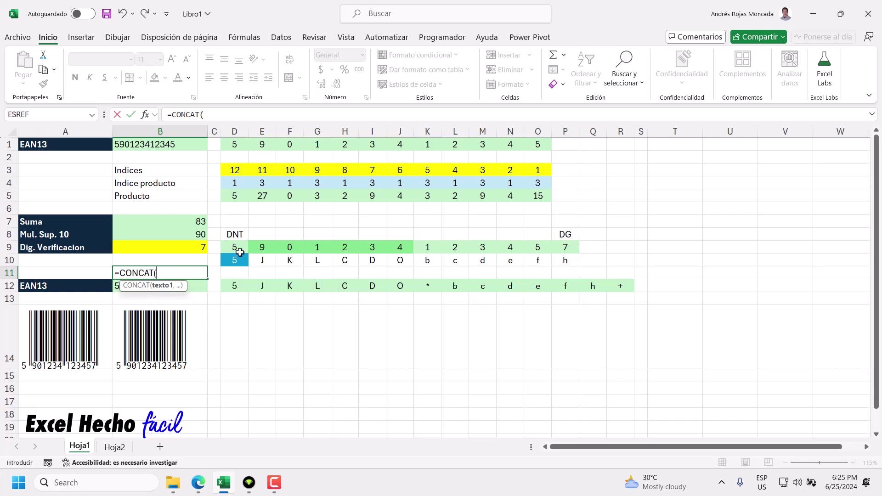
pyautogui.moveTo(234, 248); pyautogui.dragTo(567, 249)
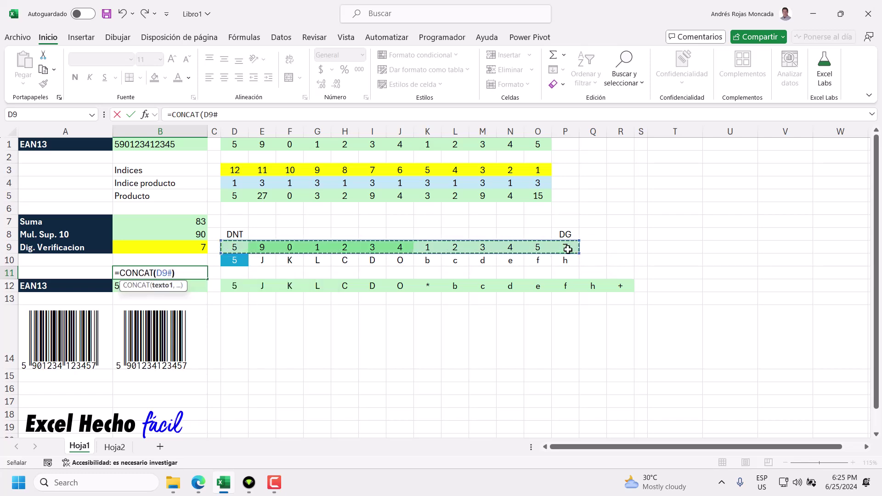
pyautogui.press('Return')
pyautogui.click(173, 273)
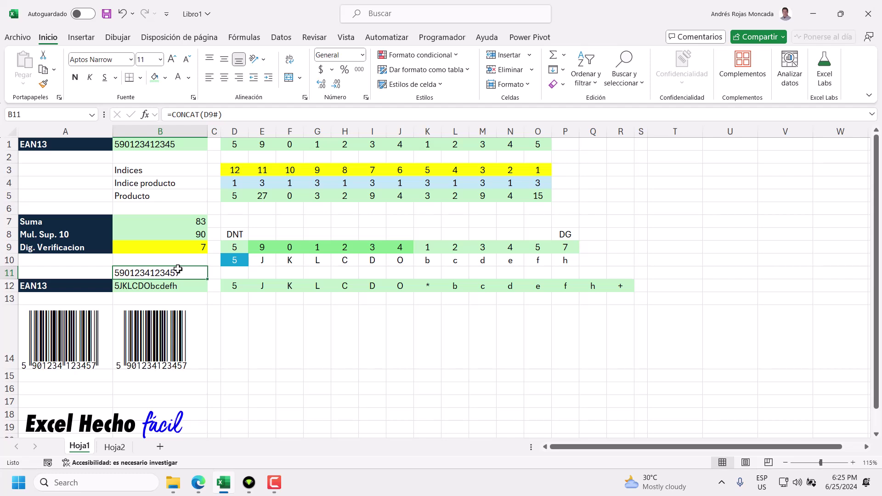
# - Compare B11's digits with B12's letter string and the A14 reference barcode
pyautogui.click(183, 287)
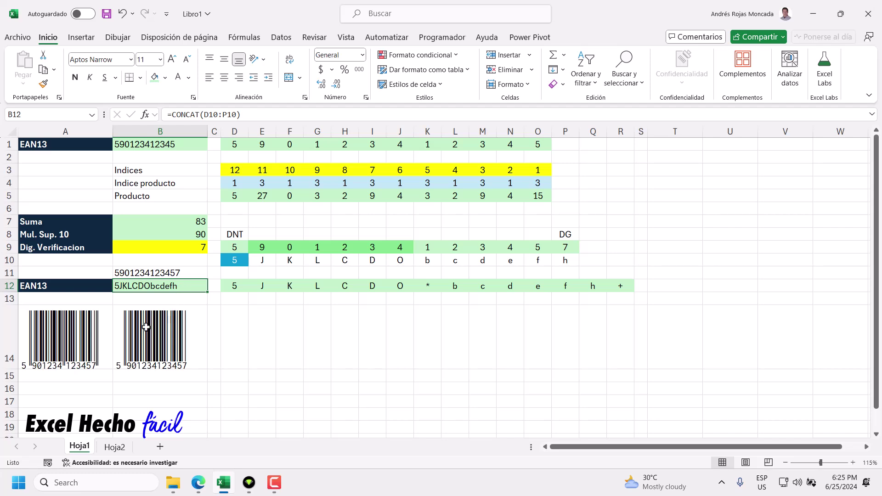
pyautogui.click(86, 329)
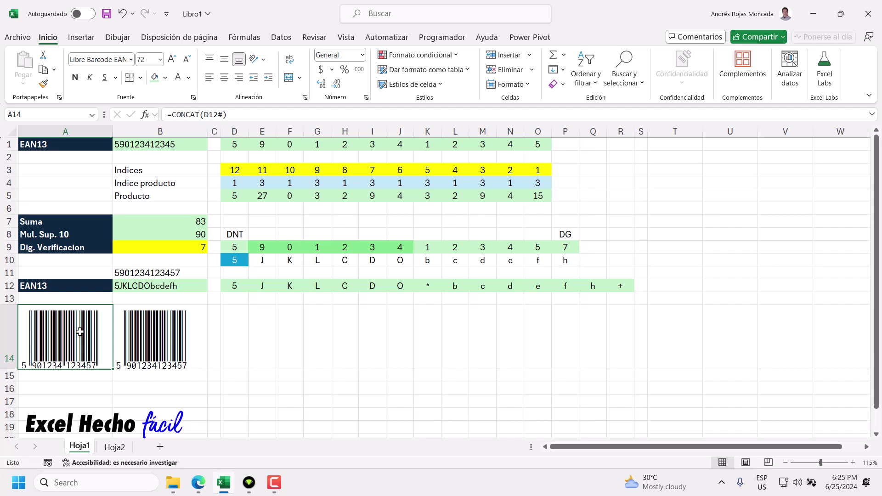
pyautogui.click(136, 287)
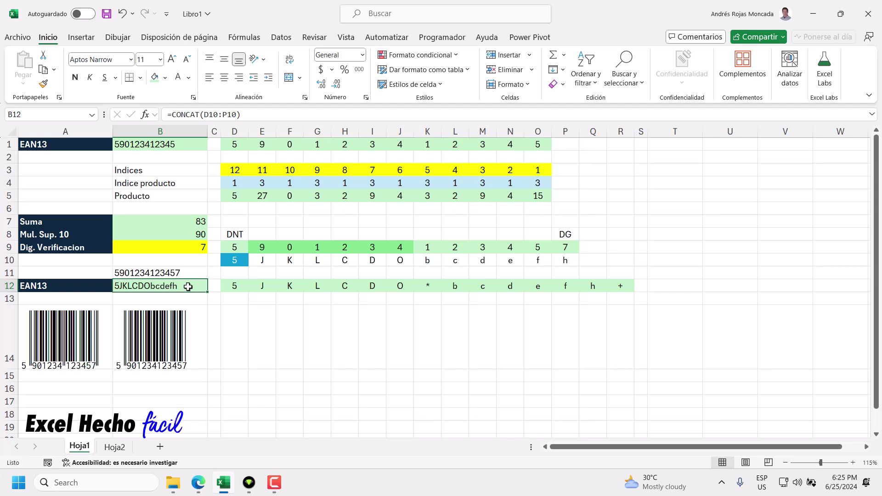
pyautogui.click(229, 328)
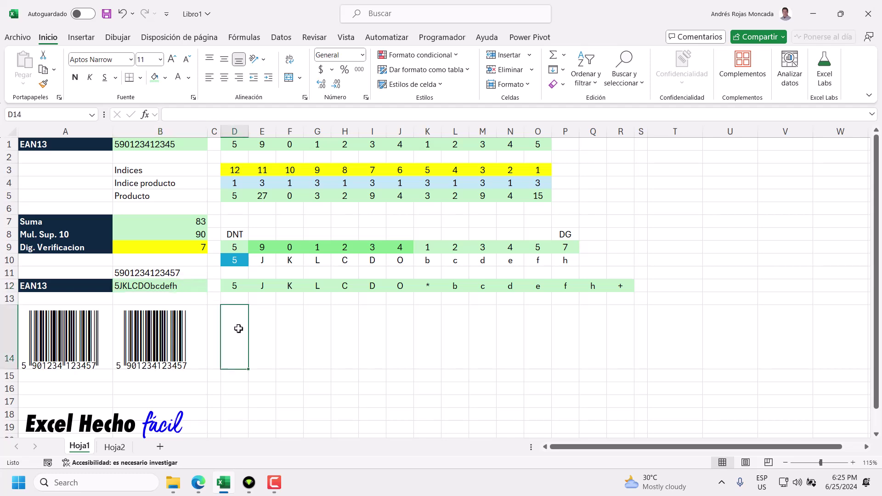